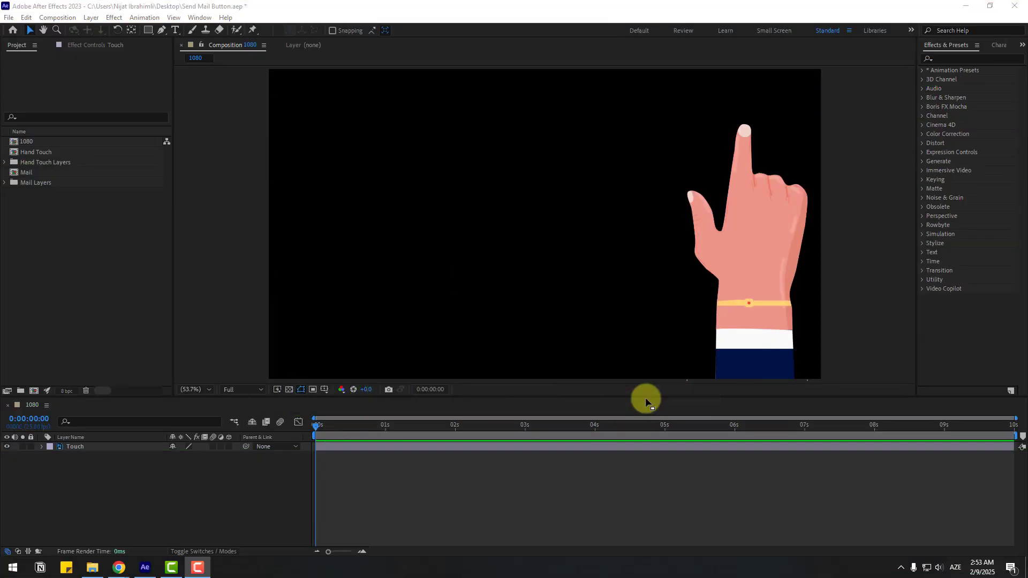
Hide the Touch layer and create a black 1920 × 1080 px solid named BG.
left_click(709, 252)
left_click(7, 448)
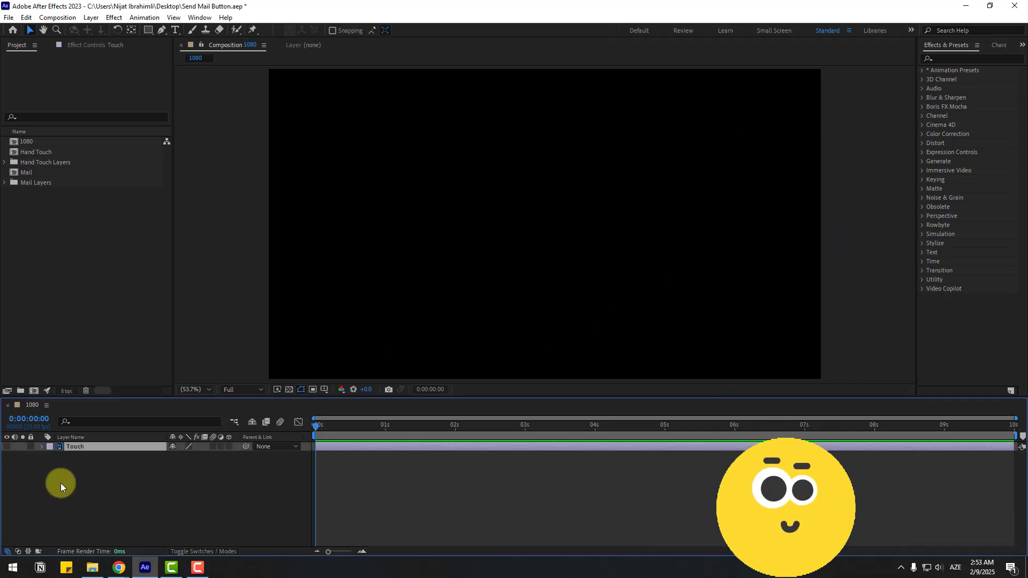
right_click(65, 489)
mouse_move(150, 362)
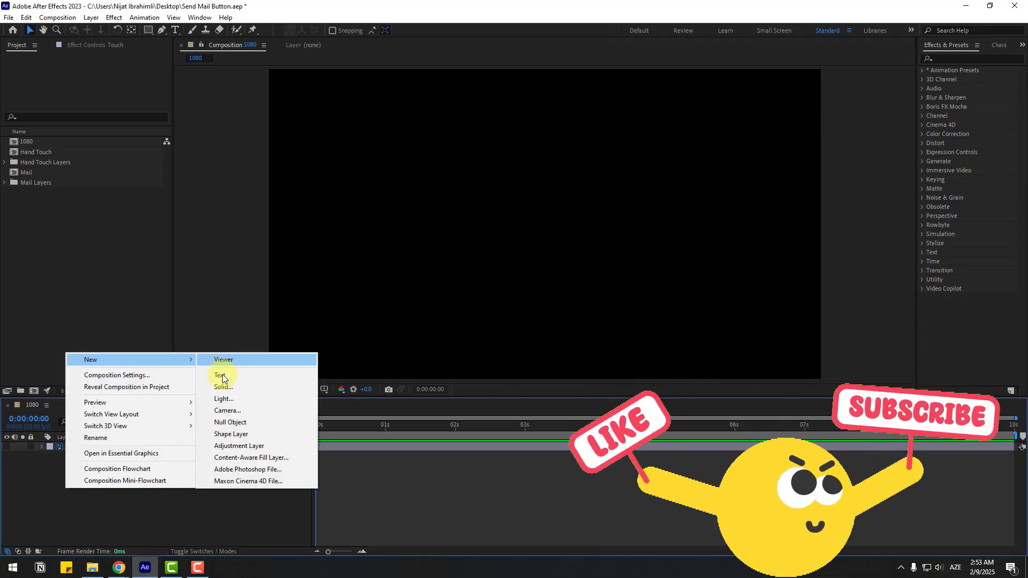
left_click(222, 387)
type("BG")
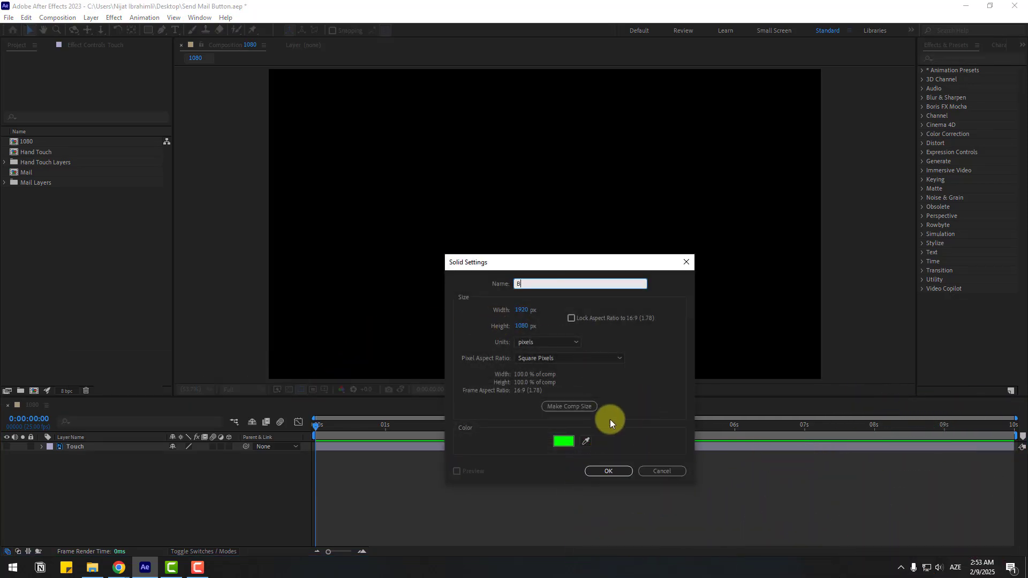
left_click(563, 441)
left_click(284, 432)
left_click_drag(143, 482, 145, 483)
left_click(433, 352)
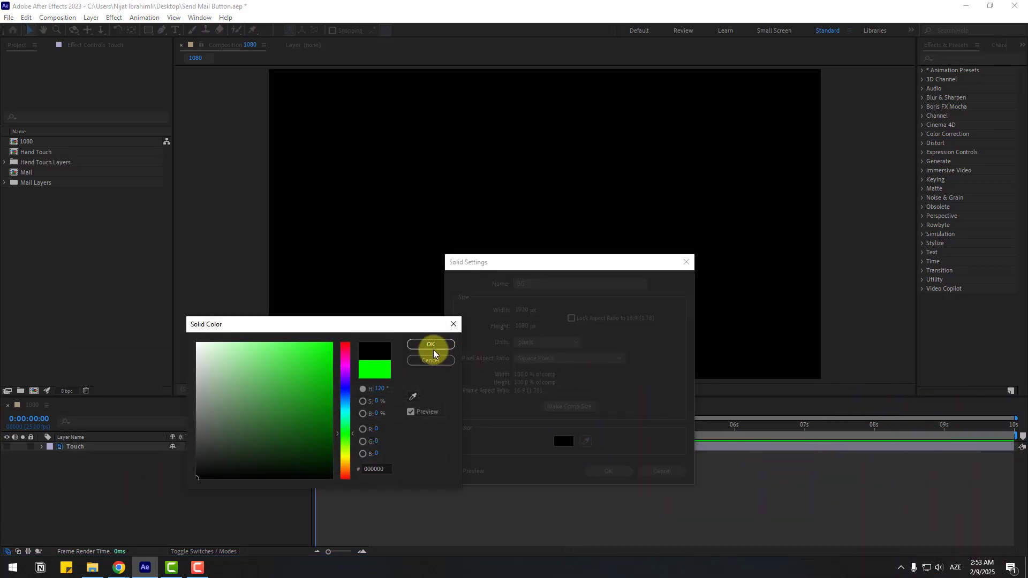
left_click(594, 468)
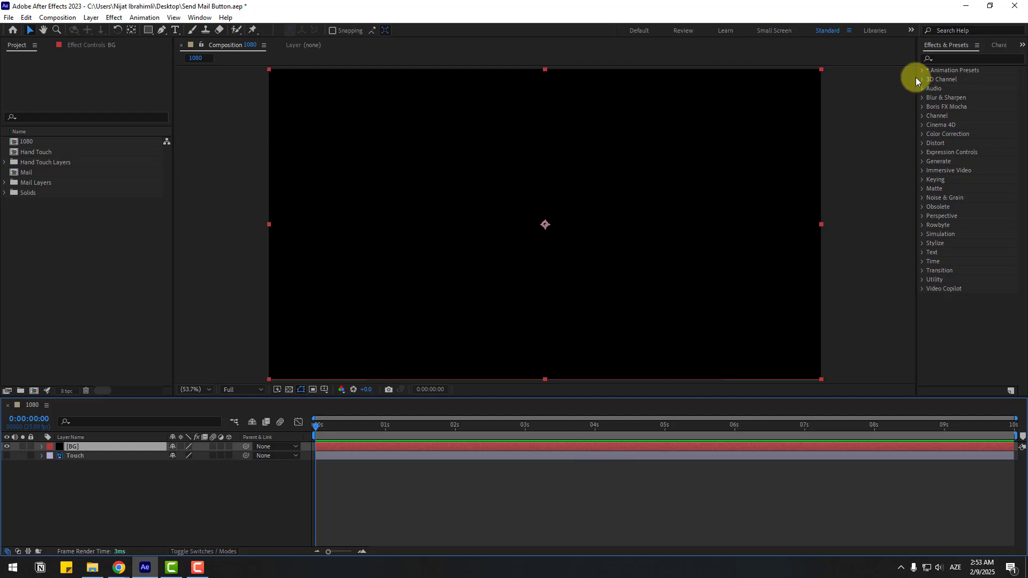
Place the BG layer beneath the Touch layer and apply the Fill effect to BG.
left_click(951, 58)
type("fill")
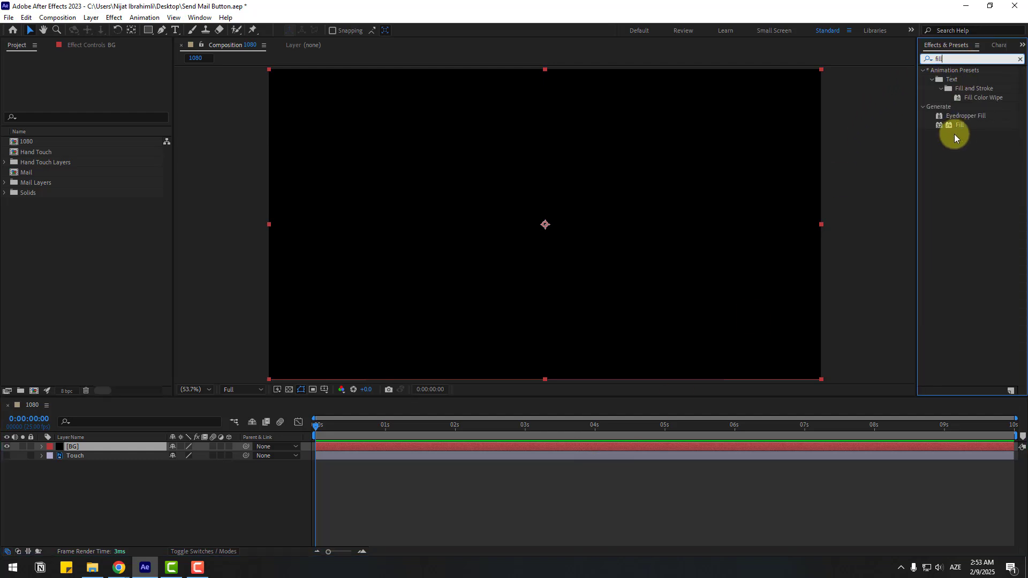
left_click_drag(957, 127, 73, 466)
Set the BG layer's Fill color to a very pale cyan, about ECFAFA, and lock the layer.
left_click(101, 95)
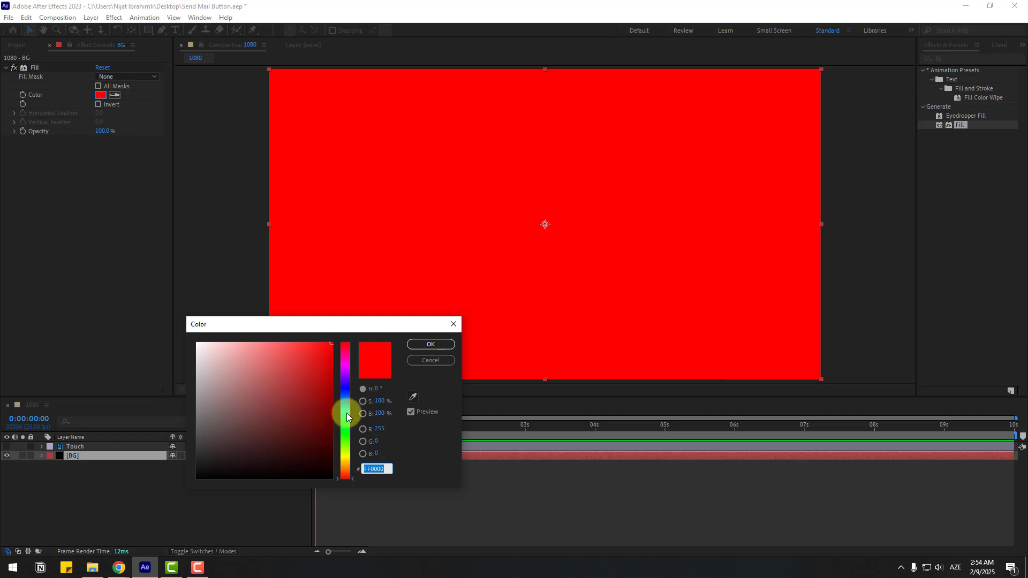
left_click(347, 411)
mouse_move(241, 364)
left_mouse_down()
mouse_move(193, 351)
mouse_move(200, 344)
left_mouse_up()
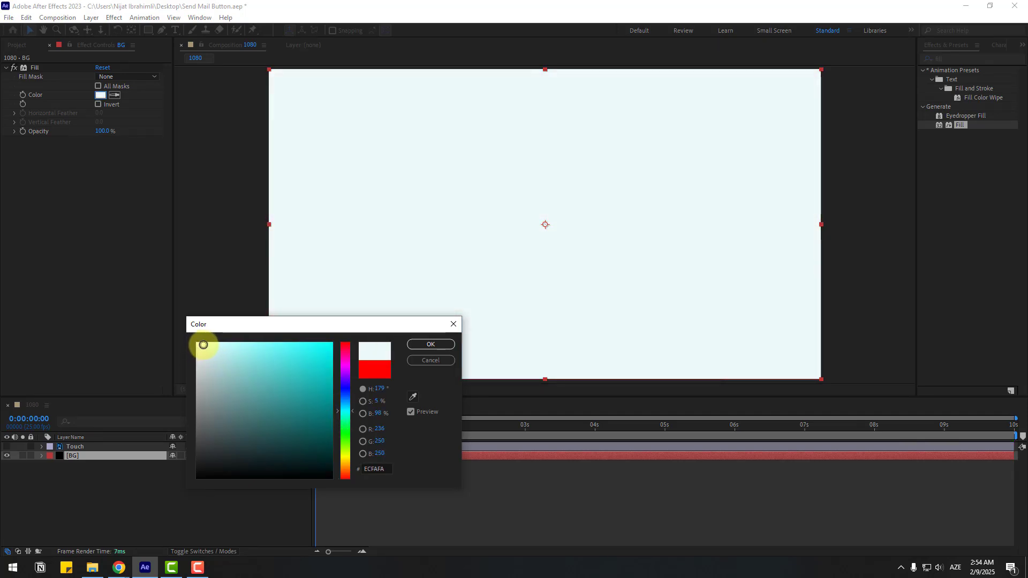
left_click(431, 344)
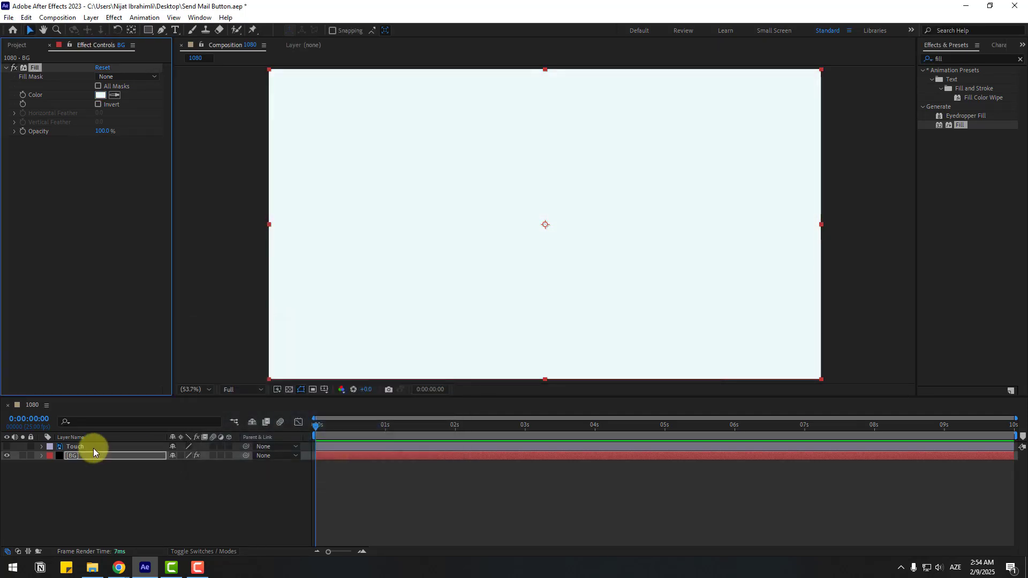
left_click(30, 455)
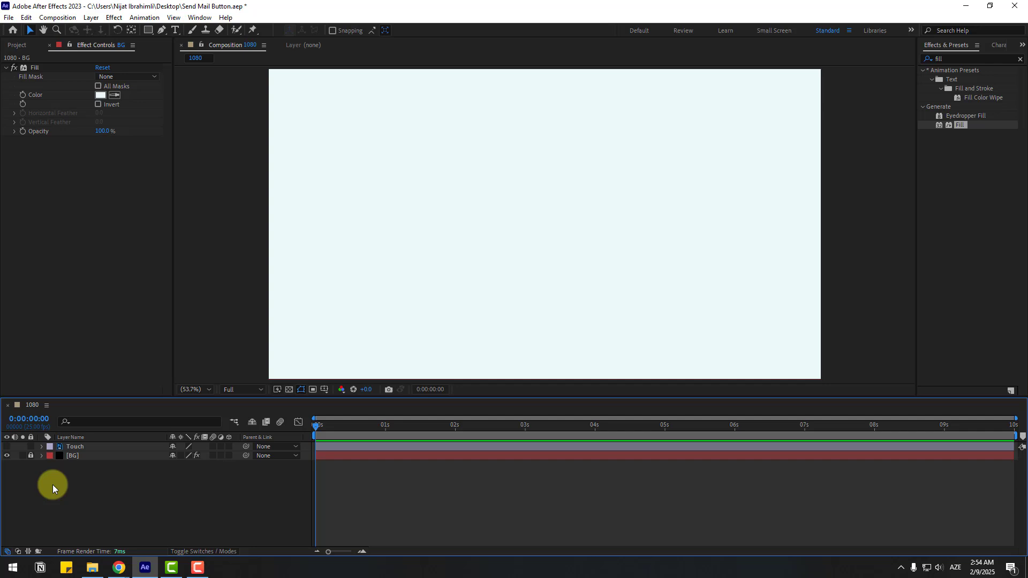
Choose the Rounded Rectangle Tool as the shape tool and show the title/action safe guides over the composition.
left_click(148, 33)
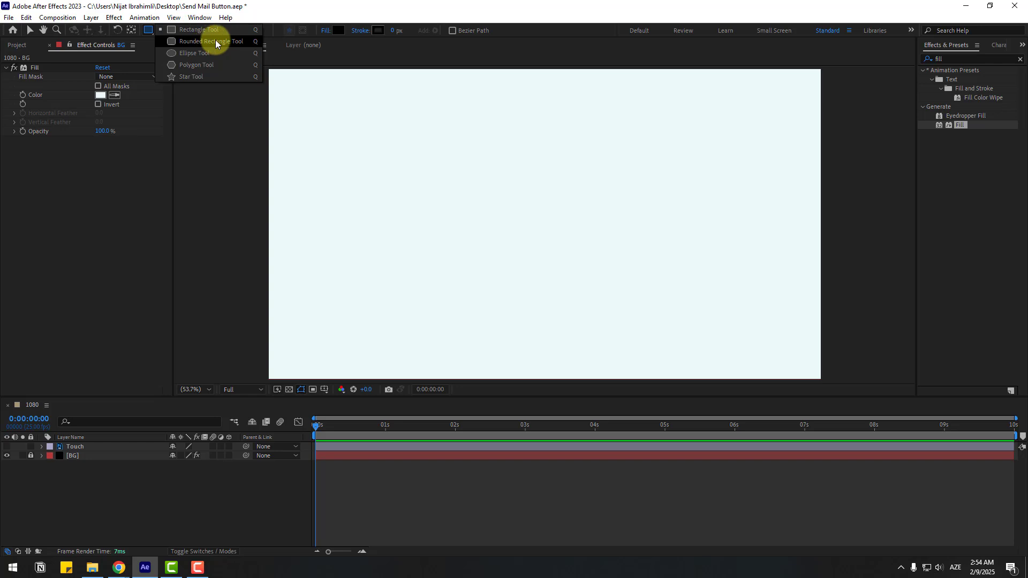
left_click(216, 42)
left_click(317, 392)
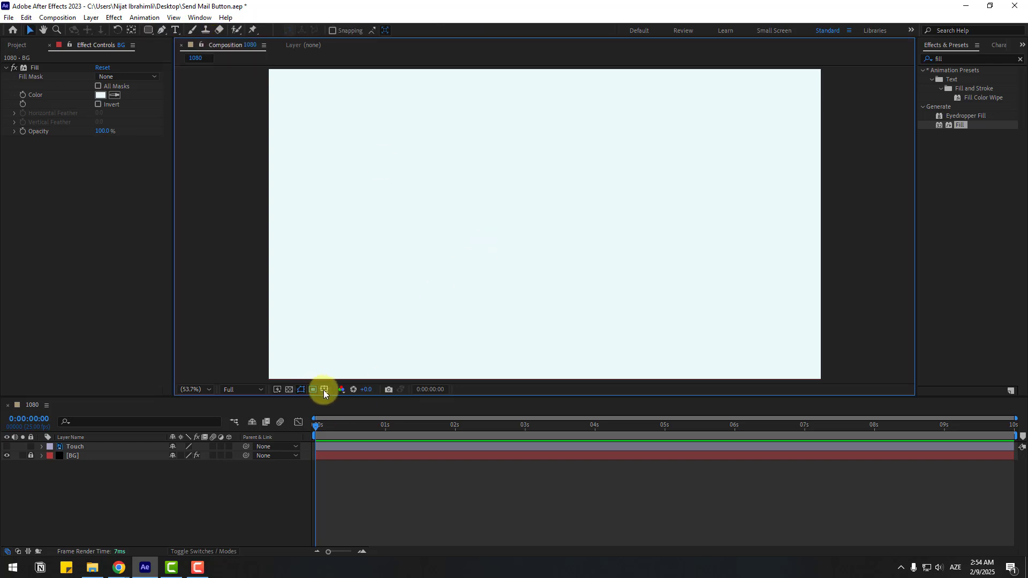
left_click(324, 389)
left_click(343, 402)
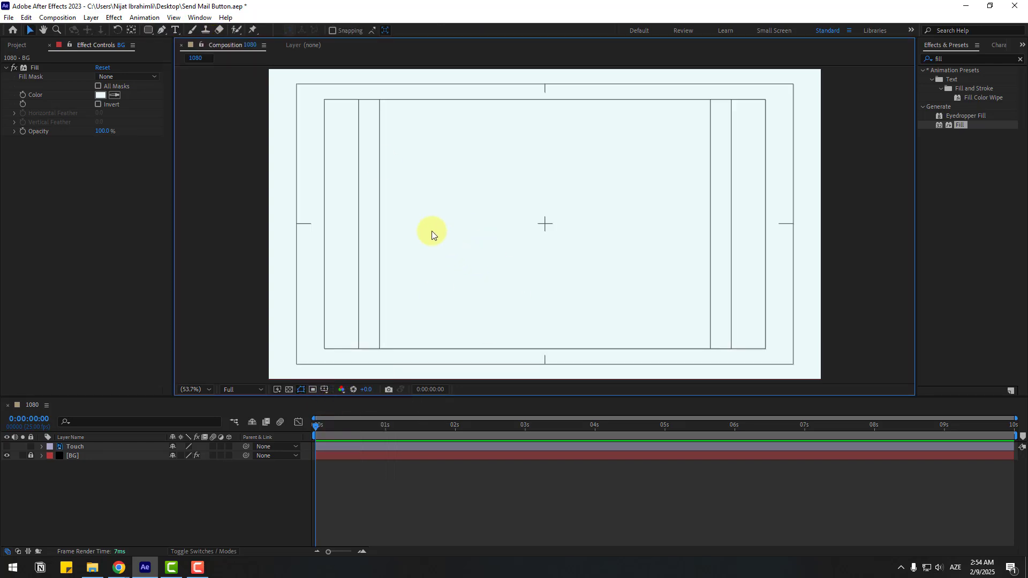
Draw a wide rounded rectangle about 959 × 231 px around the composition's centre, then return to the Selection tool.
left_click(148, 30)
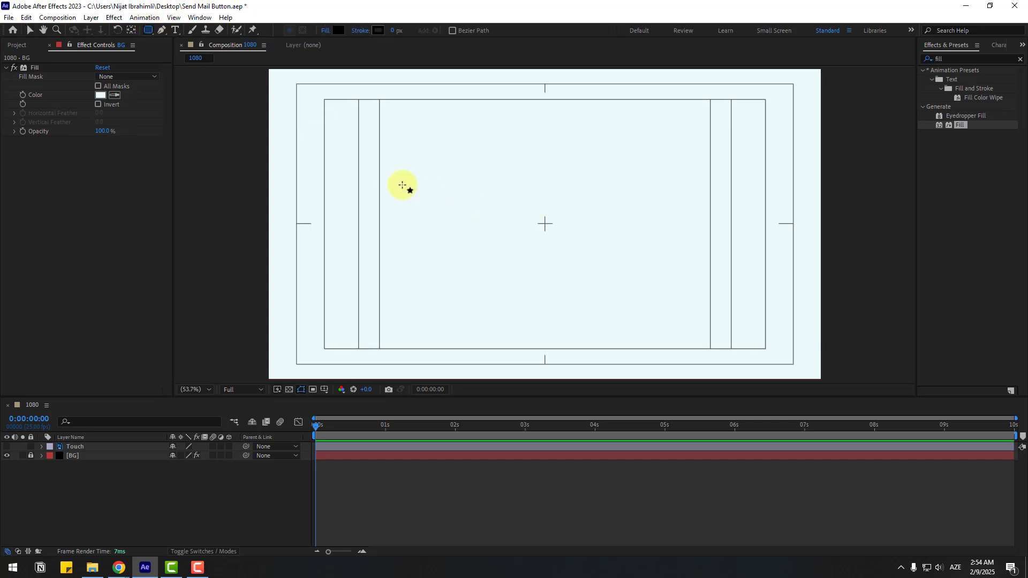
mouse_move(402, 186)
left_mouse_down()
mouse_move(571, 246)
mouse_move(678, 254)
left_mouse_up()
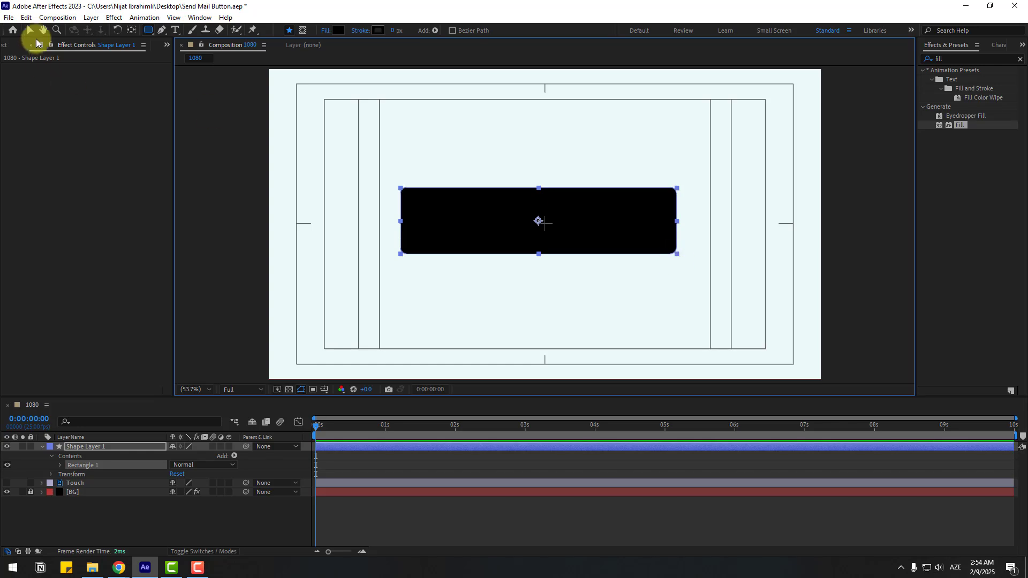
left_click(32, 31)
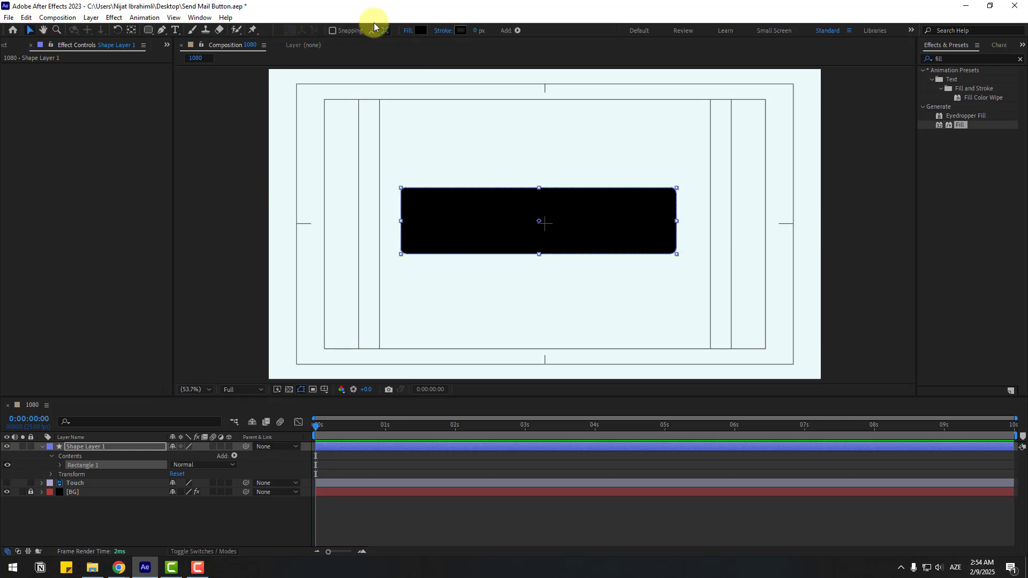
Set the rounded rectangle's fill color to light sky blue.
left_click(421, 30)
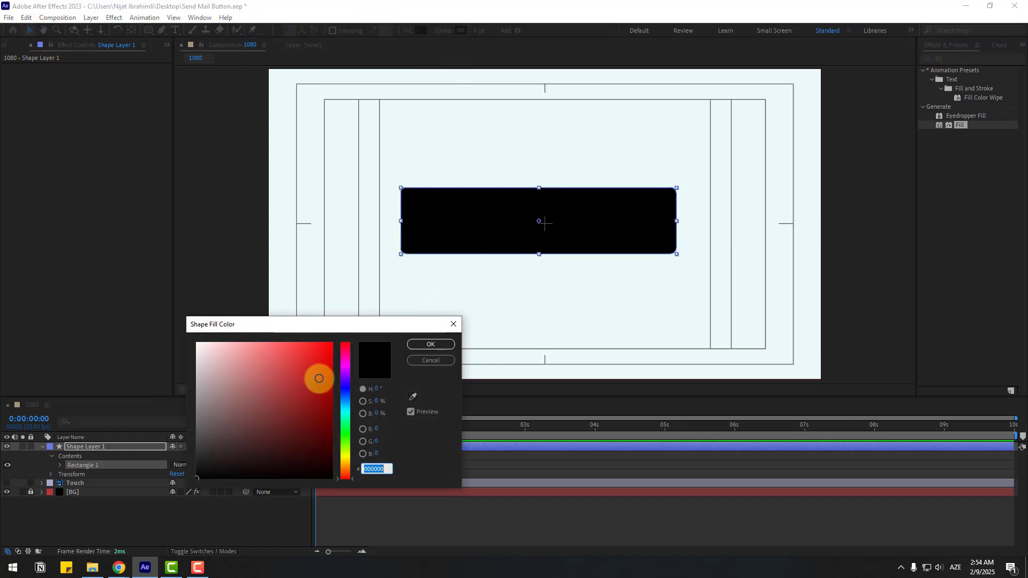
left_click(349, 404)
left_click_drag(300, 364, 272, 344)
left_click(425, 344)
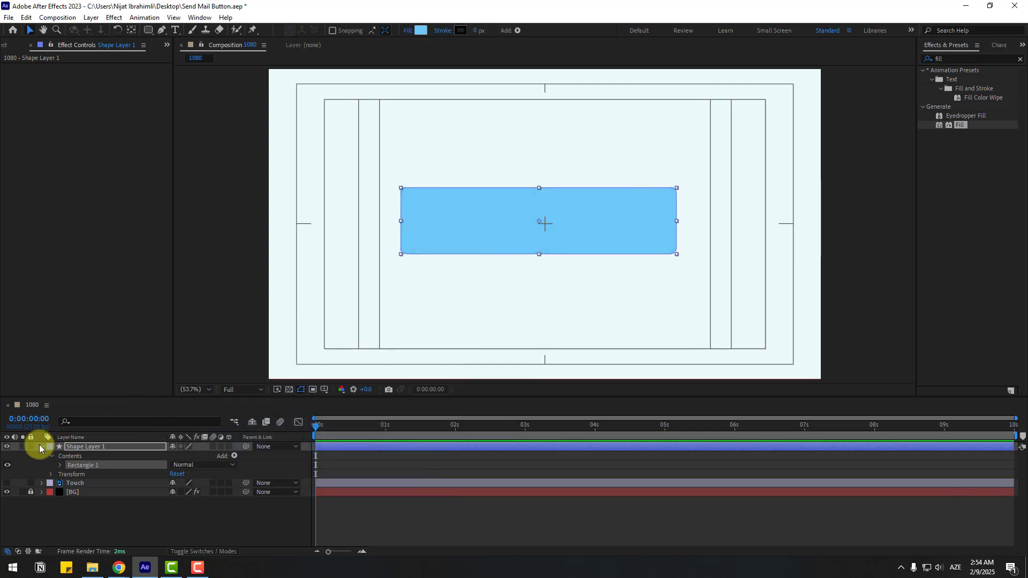
Rename the rectangle's shape layer as button_fill and collapse its properties.
key("Return")
type("b")
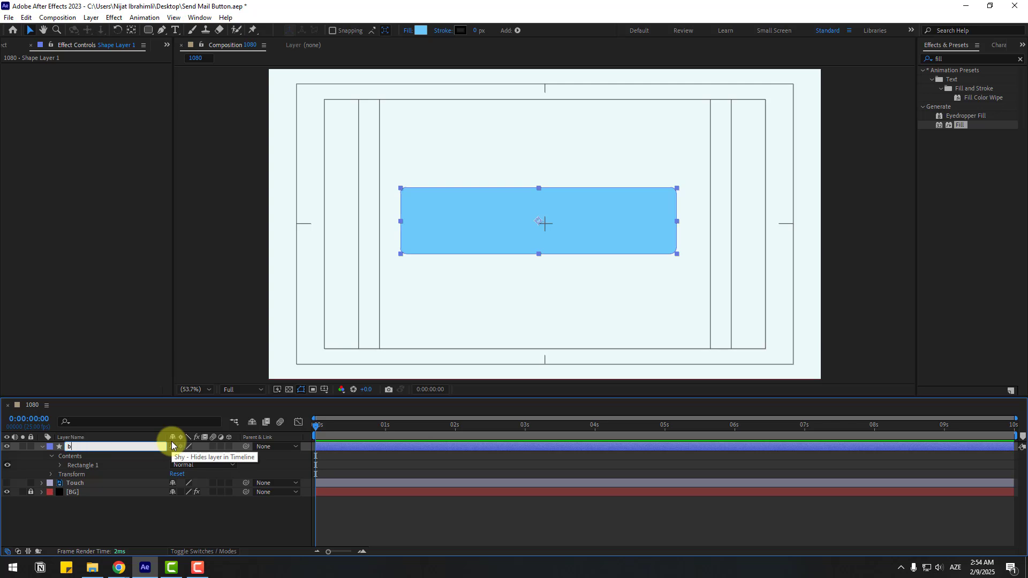
type("utton_fill")
key("Return")
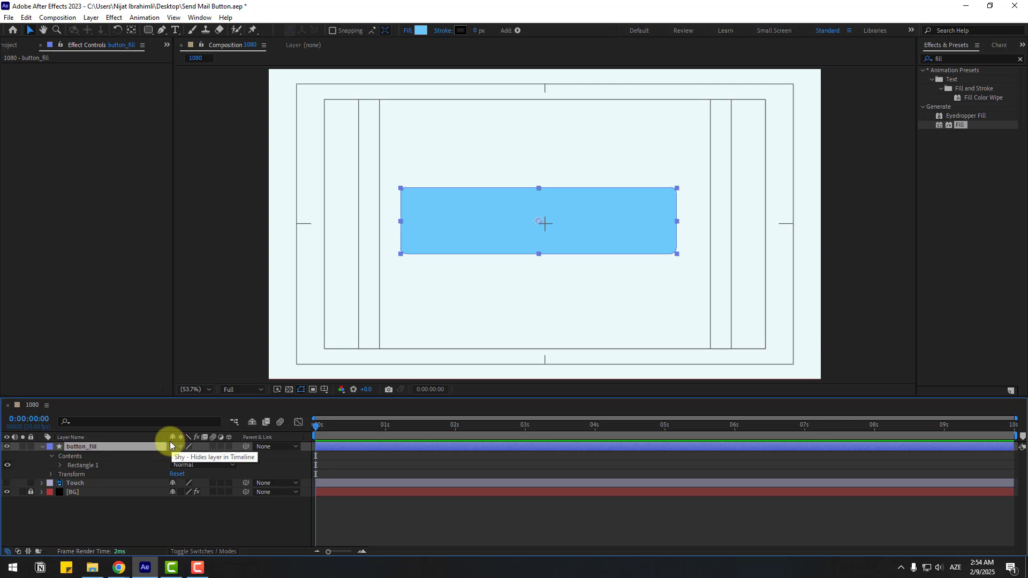
left_click(43, 448)
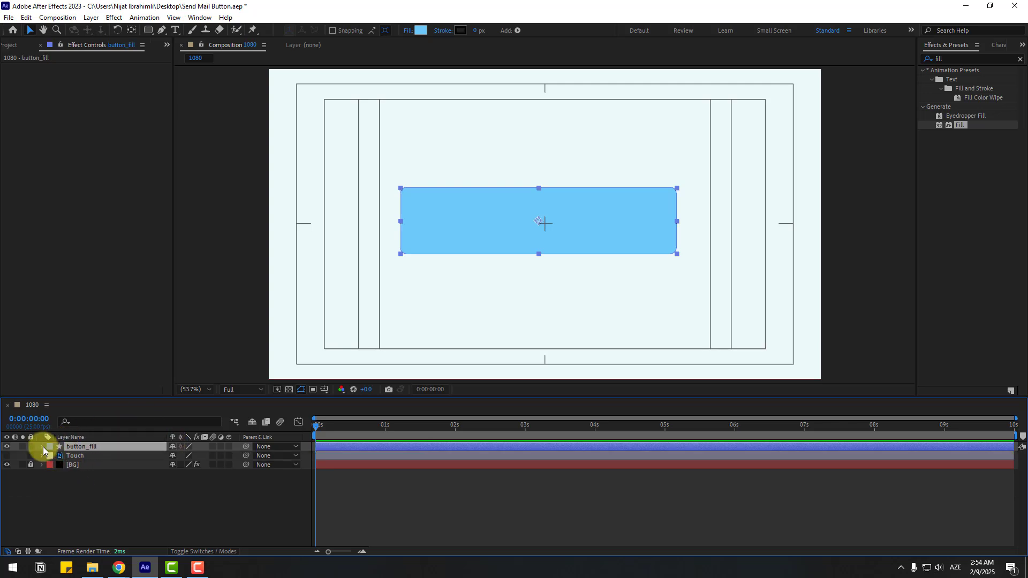
Raise the Roundness of button_fill's Rectangle Path 1 until both ends are full semicircles, and collapse the layer's properties.
left_click(43, 447)
left_click(60, 465)
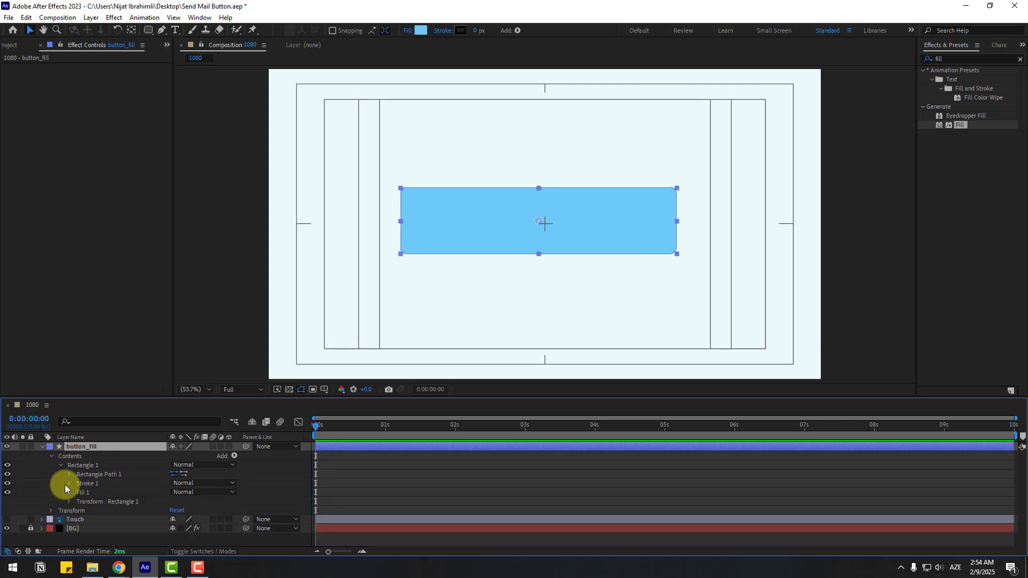
left_click(69, 475)
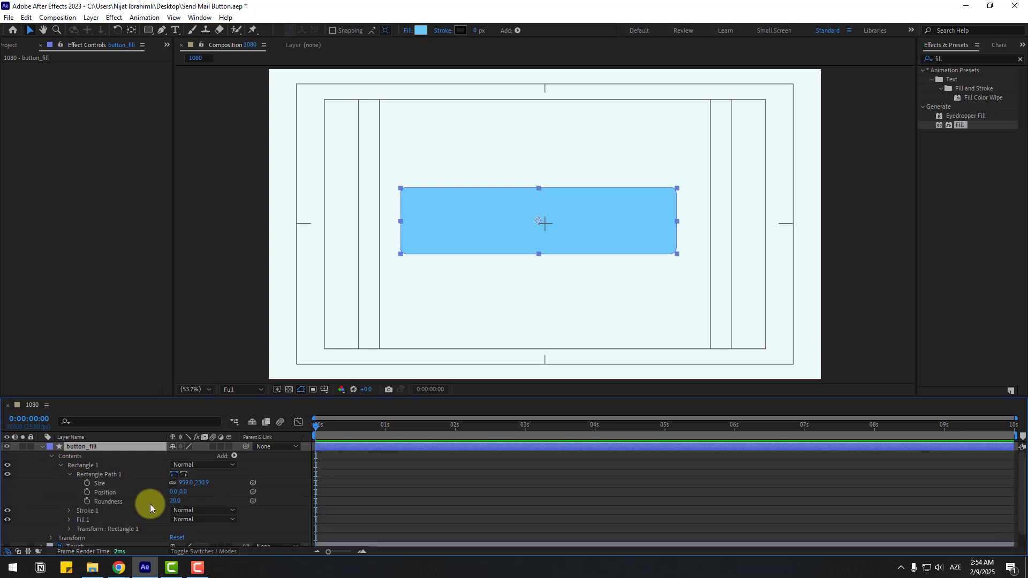
left_click_drag(179, 501, 252, 500)
left_click(245, 530)
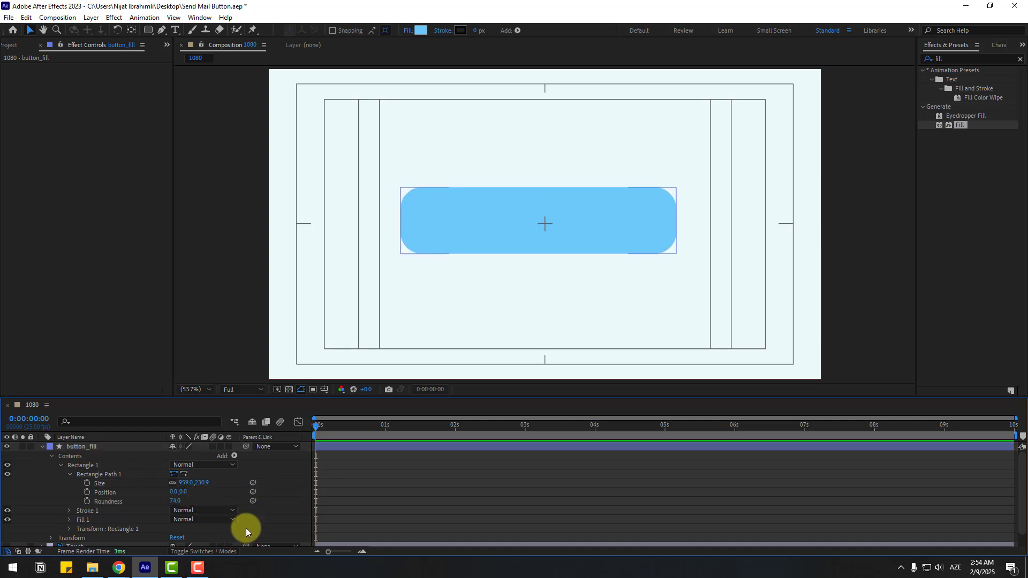
left_click_drag(177, 501, 207, 500)
left_click(212, 499)
left_click(42, 447)
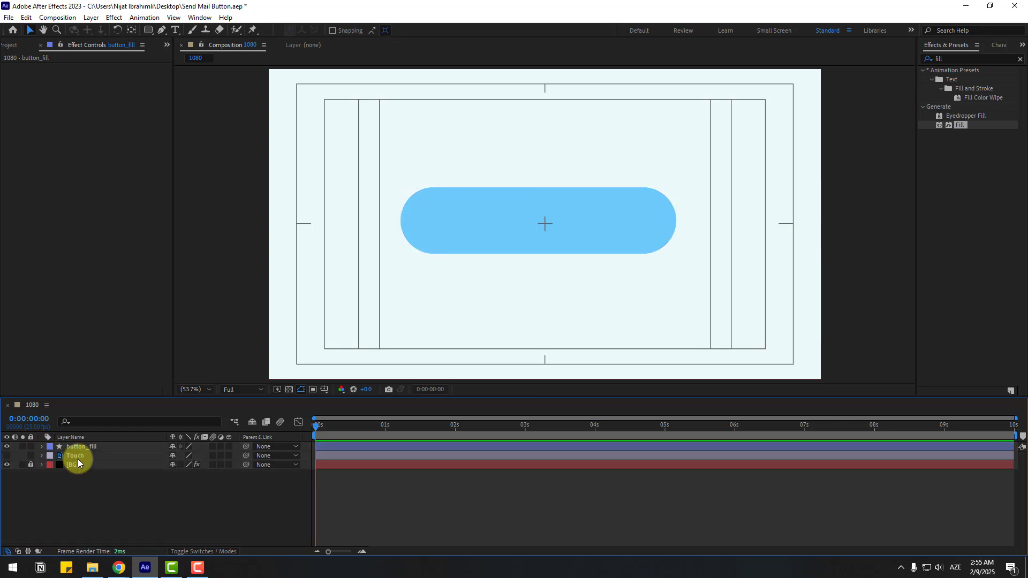
Align the button_fill layer to the composition's horizontal and vertical centre.
left_click(79, 447)
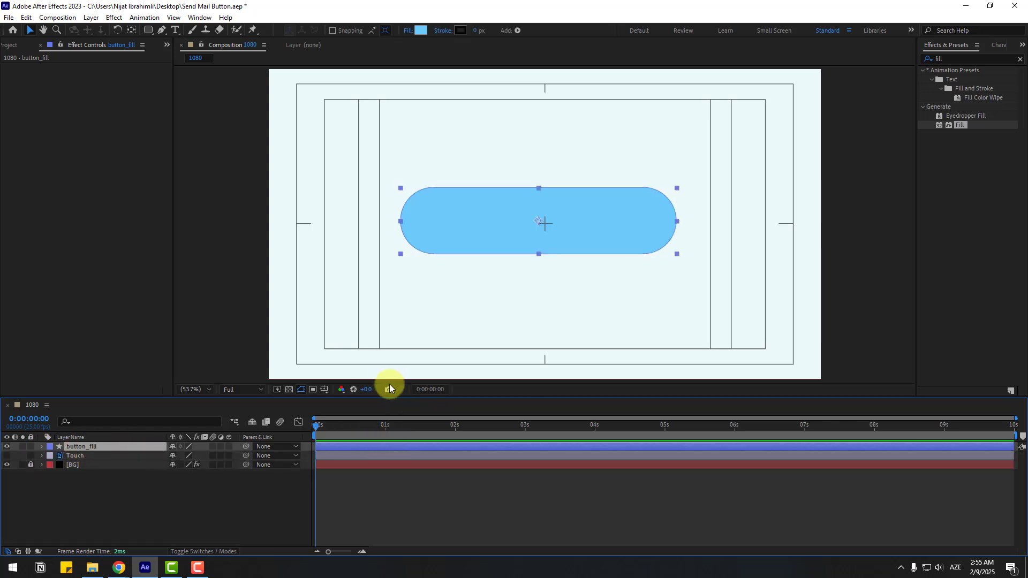
left_click(199, 18)
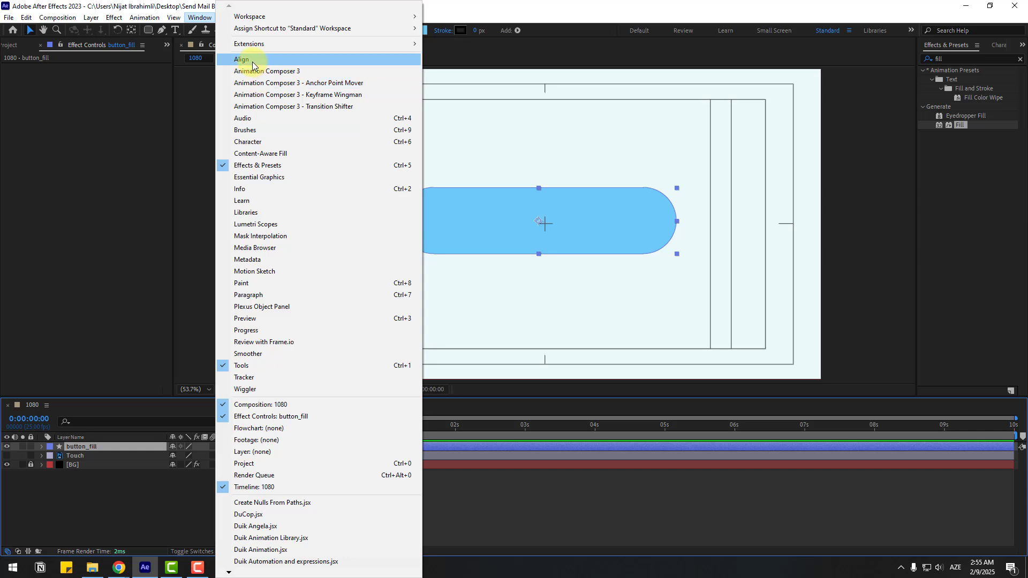
left_click(252, 60)
left_click(945, 432)
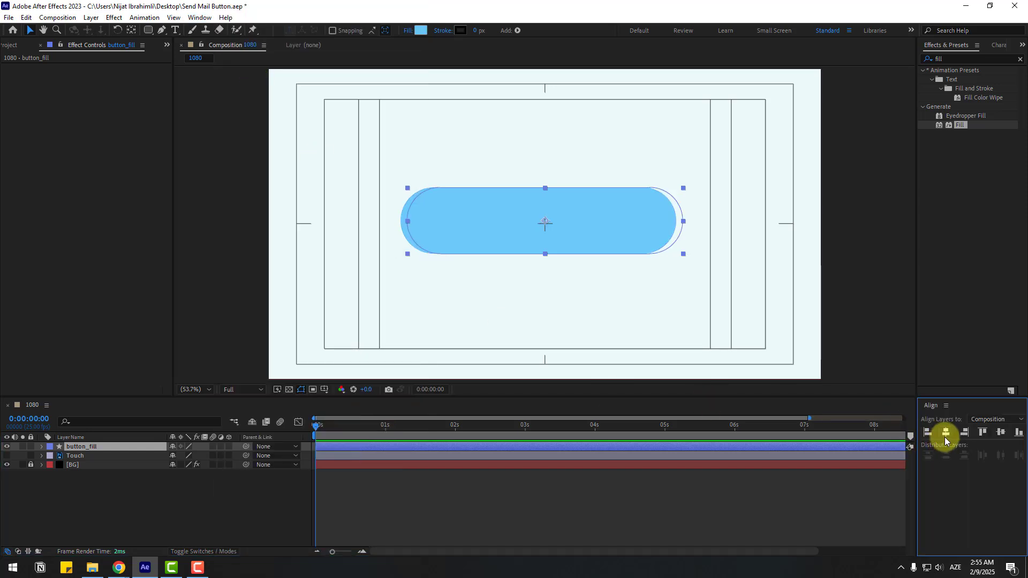
left_click(1001, 433)
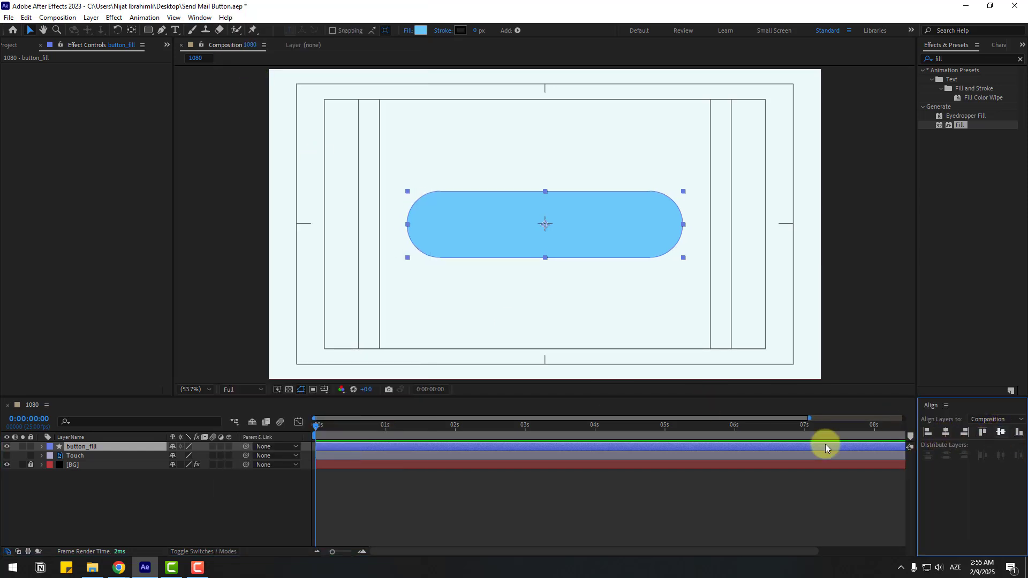
Duplicate the button_fill layer and rename the copy as button_stroke.
left_click(76, 449)
key("ctrl+d")
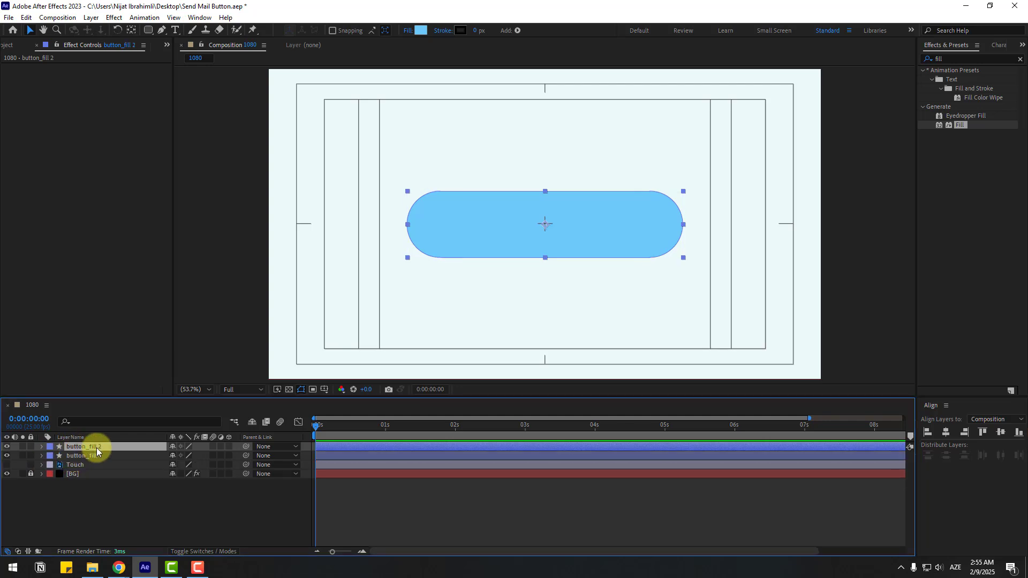
key("Return")
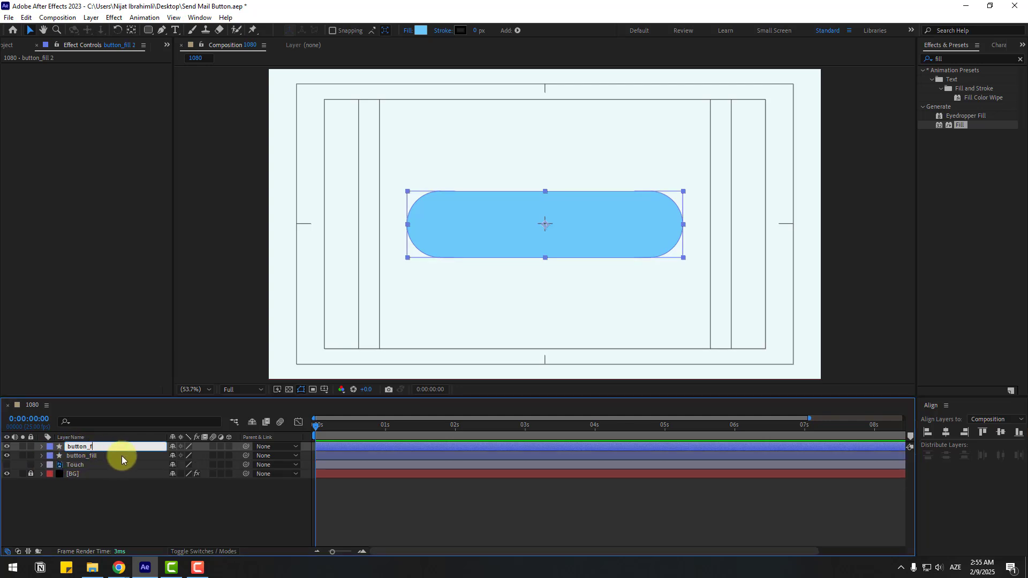
type("button_stroke")
key("Return")
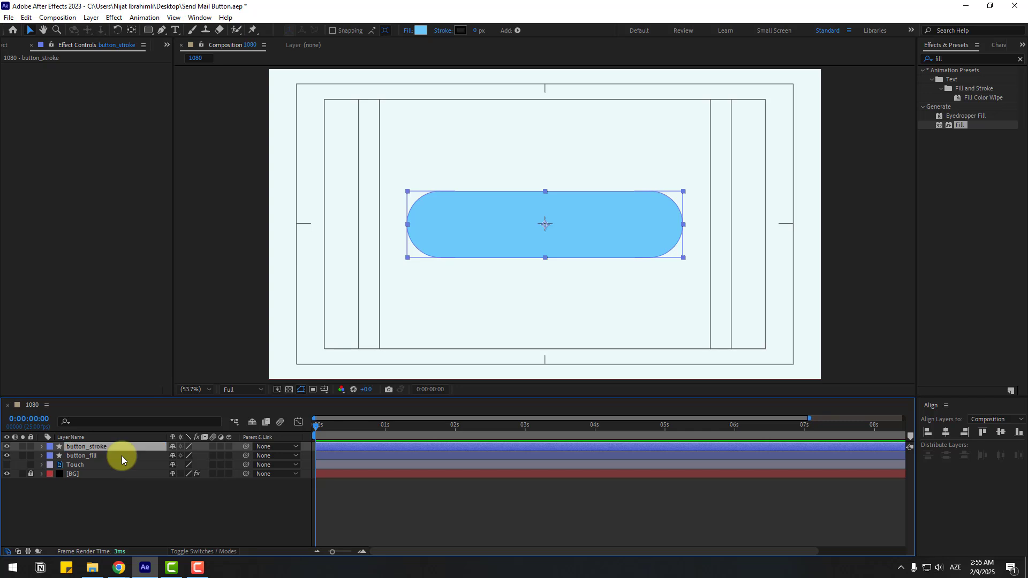
Remove the fill from the button_stroke layer and set its stroke width to 5 px.
left_click(408, 30)
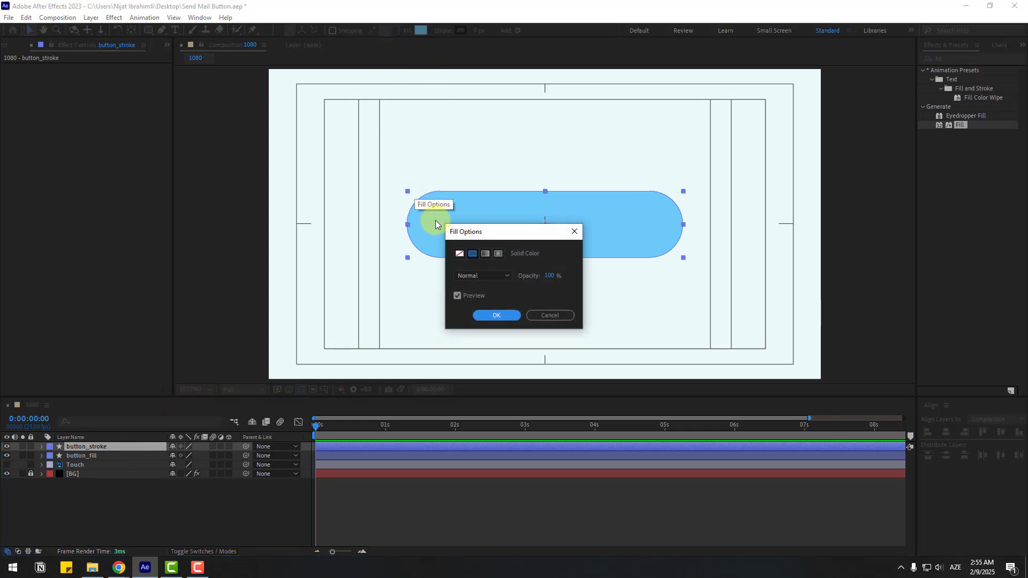
left_click(461, 254)
left_click(497, 316)
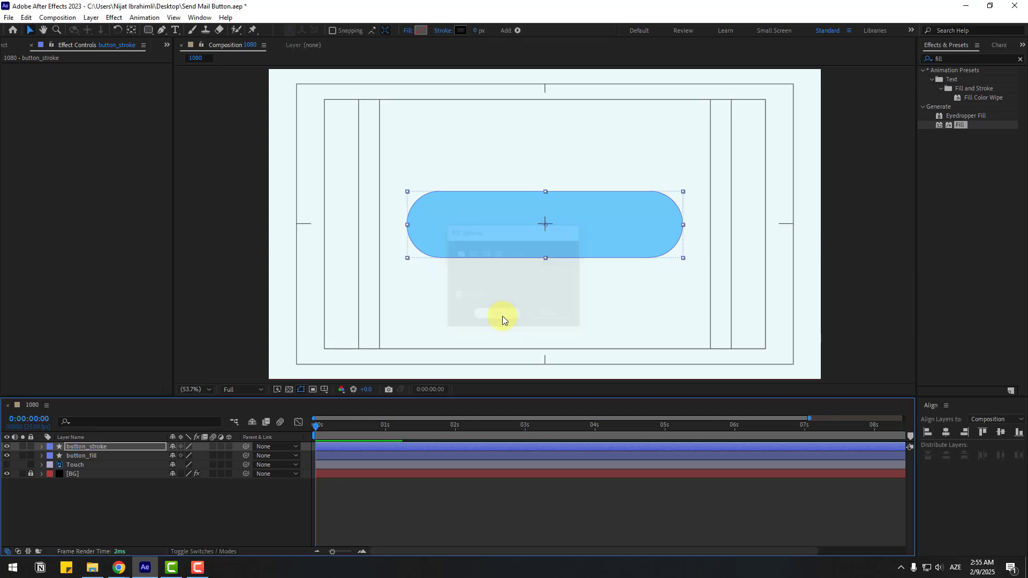
left_click(475, 33)
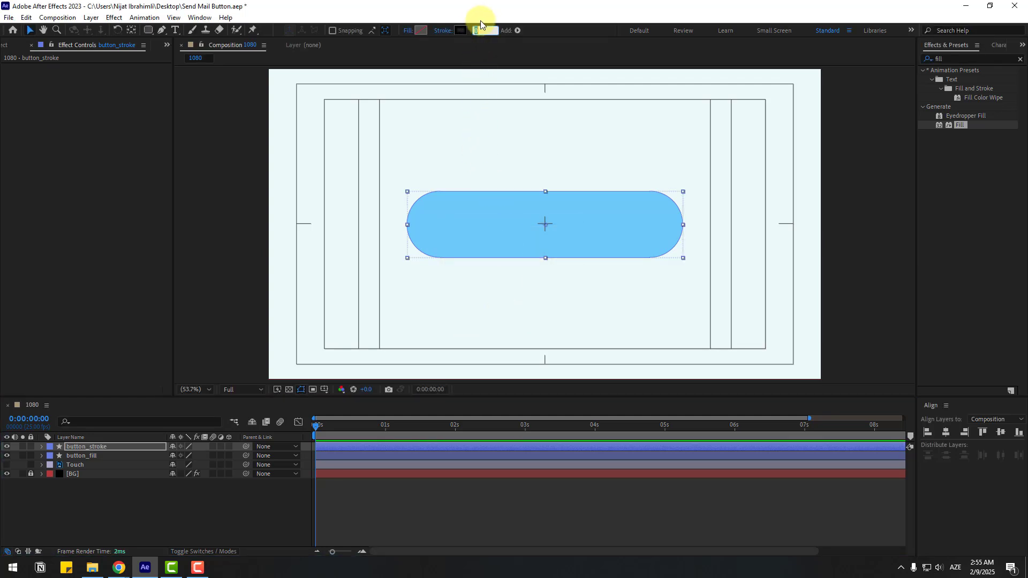
type("5")
key("Return")
left_click(167, 511)
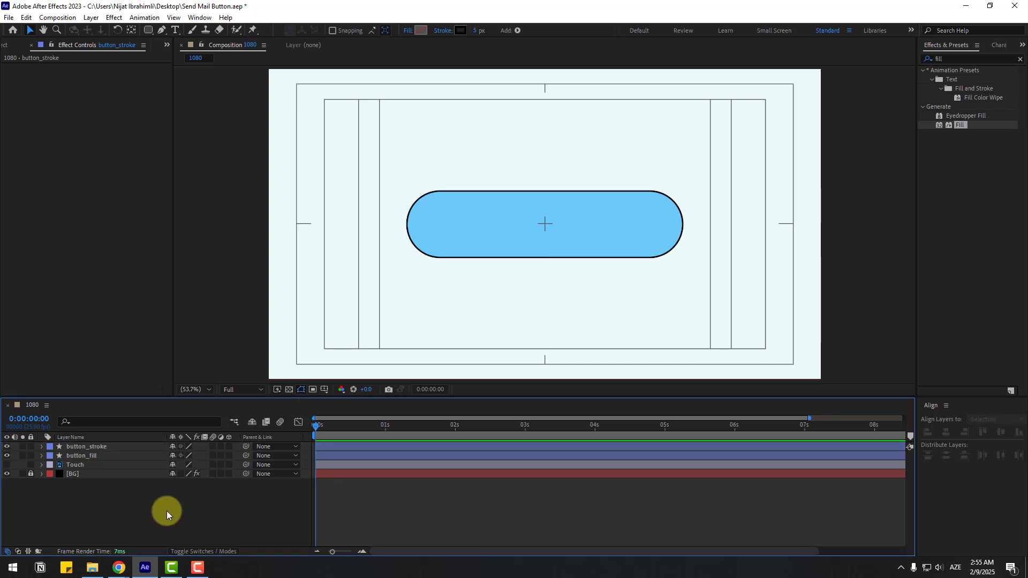
Set the button_stroke layer's stroke width to 10 px.
left_click(77, 447)
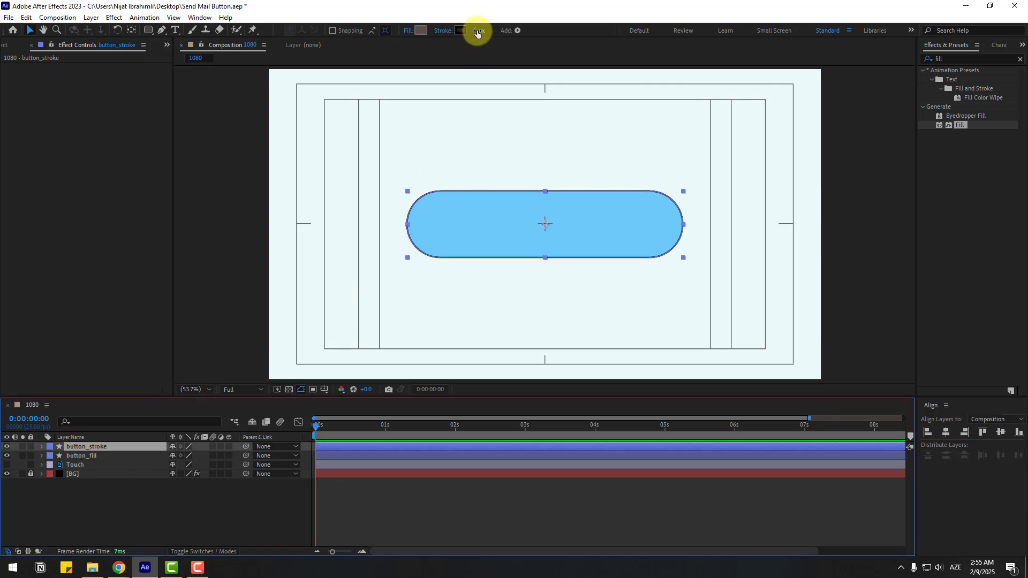
left_click(476, 32)
type("10")
key("Return")
left_click(213, 482)
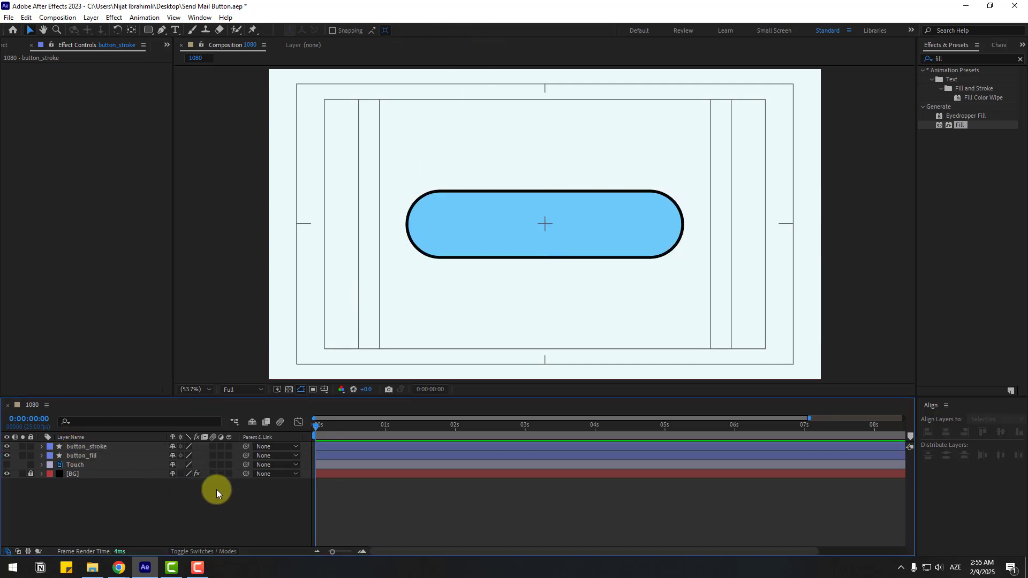
Nudge the button_stroke layer slightly up and to the left so the outline is offset from the blue fill.
left_click(97, 447)
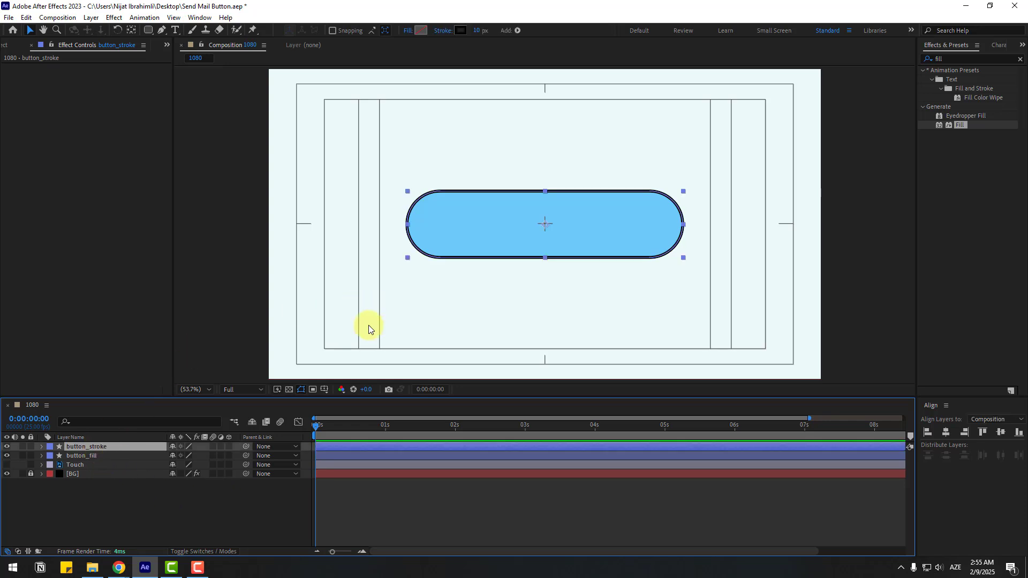
key("shift+Left")
key("shift+Left")
key("shift+Left")
key("shift+Left")
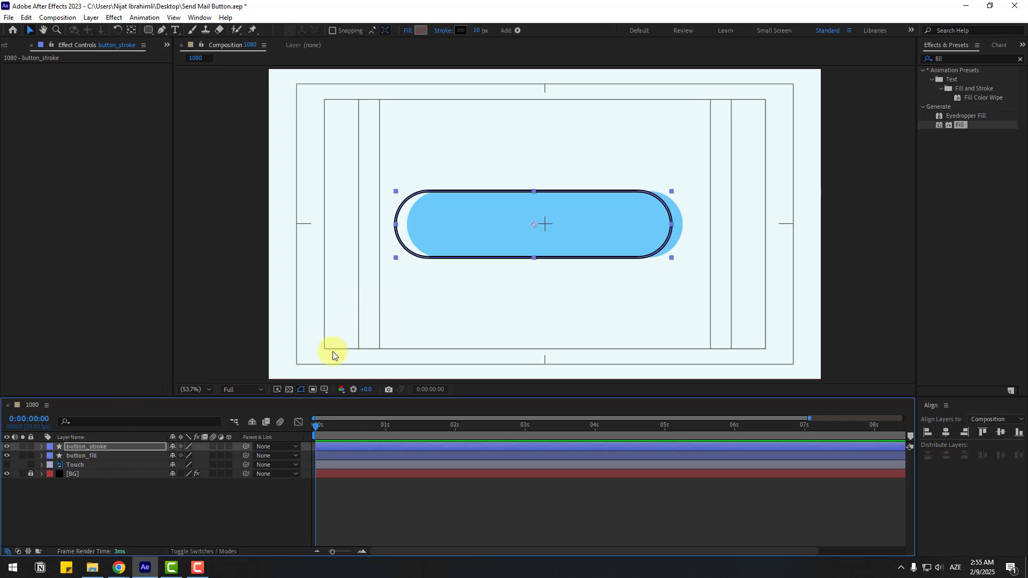
key("shift+Up")
key("shift+Up")
key("shift+Right")
key("shift+Right")
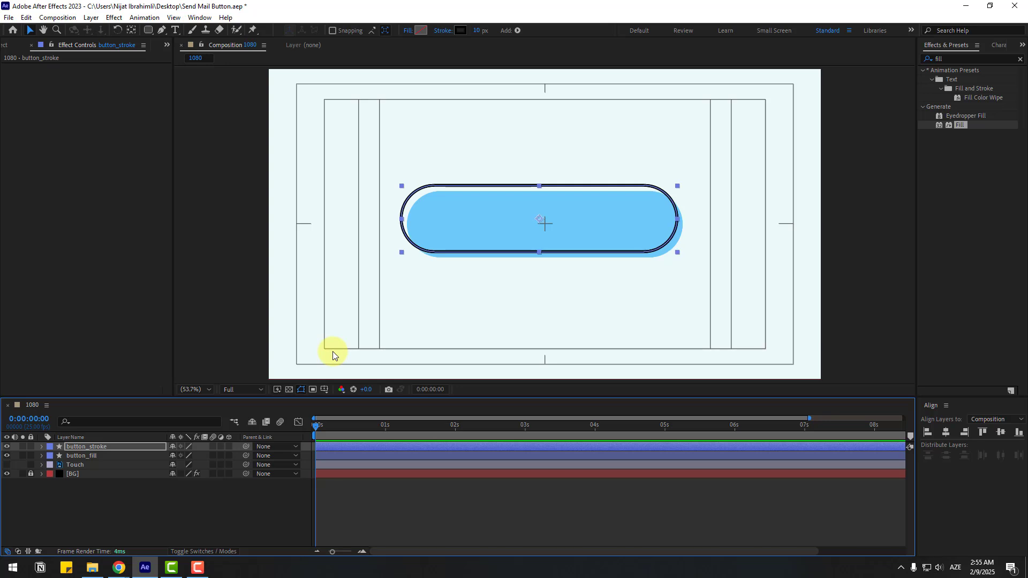
key("Down")
key("Down")
key("Down")
key("Down")
key("Left")
key("Left")
key("Left")
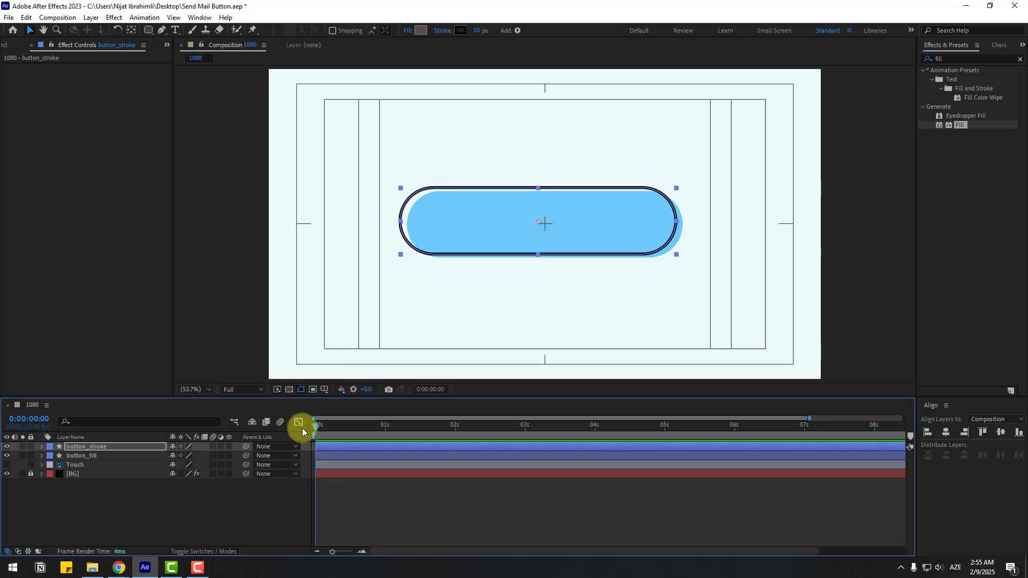
left_click(229, 515)
Set the offset outline's stroke width to 5 px.
left_click(92, 448)
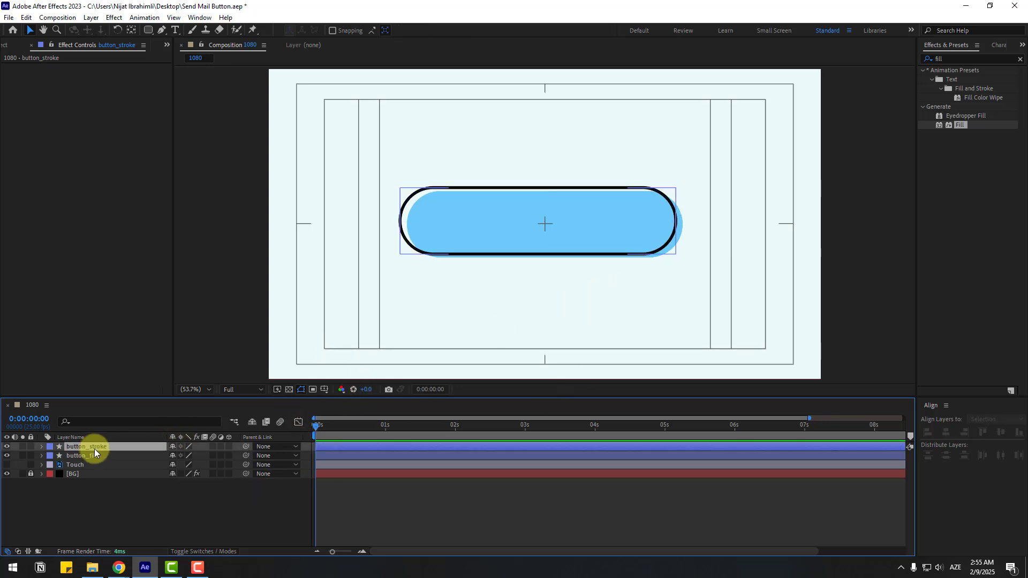
left_click(479, 31)
type("50")
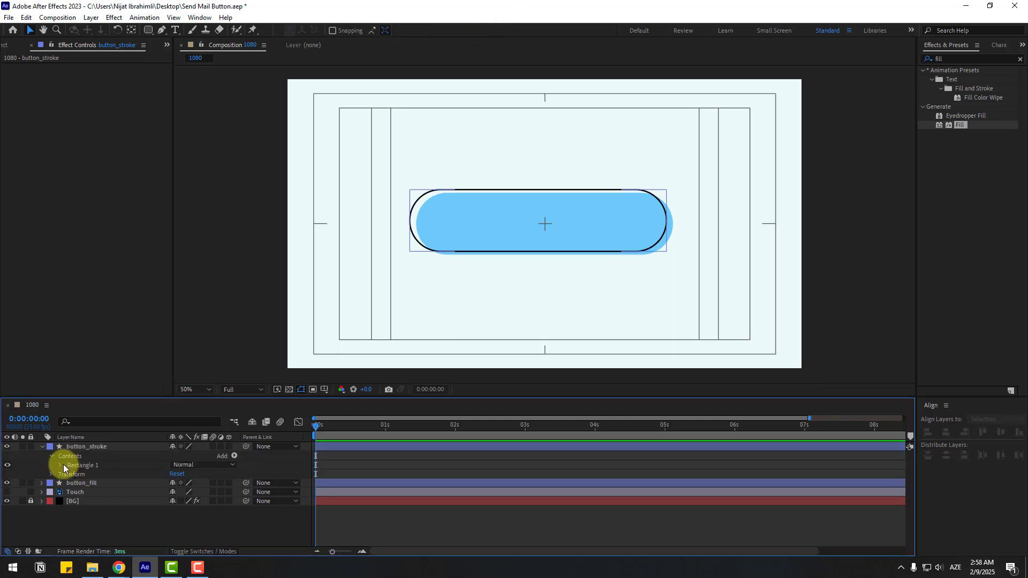
Add a dash to Stroke 1 of the button_stroke layer and set its Dash length to 370.
left_click(60, 465)
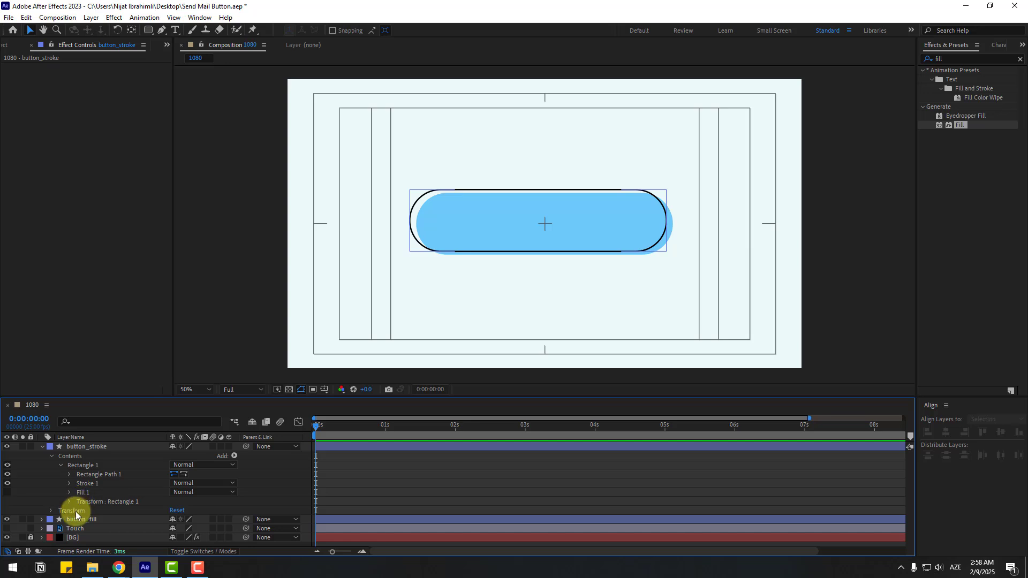
left_click(69, 483)
scroll(86, 506, "down", 4)
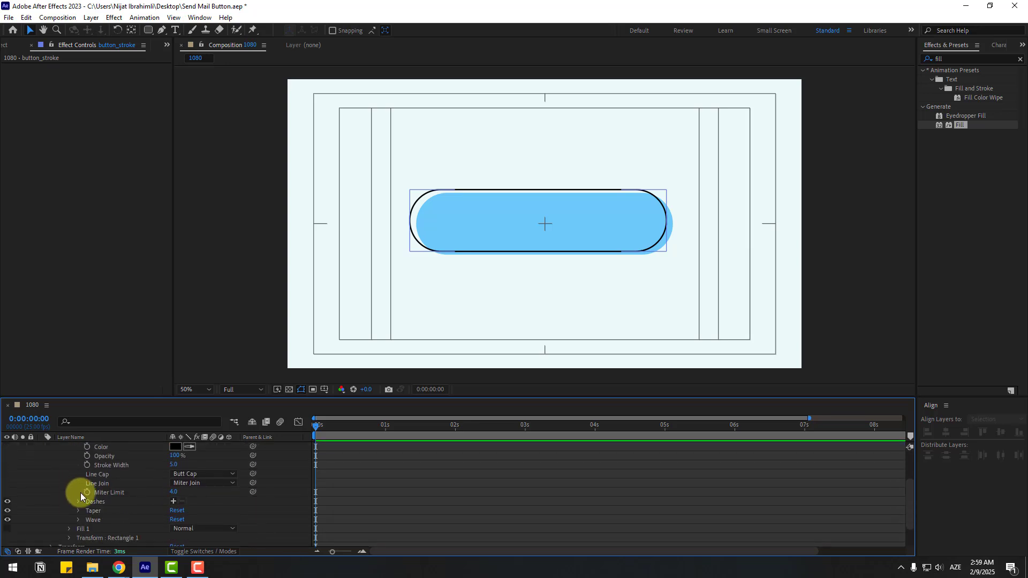
left_click(174, 502)
scroll(170, 498, "down", 1)
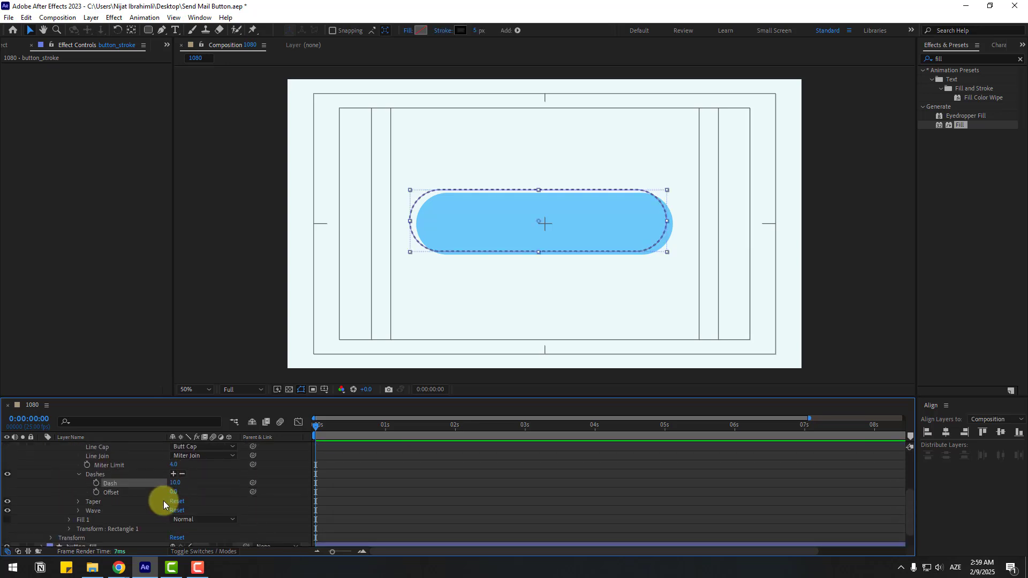
left_click_drag(176, 484, 340, 453)
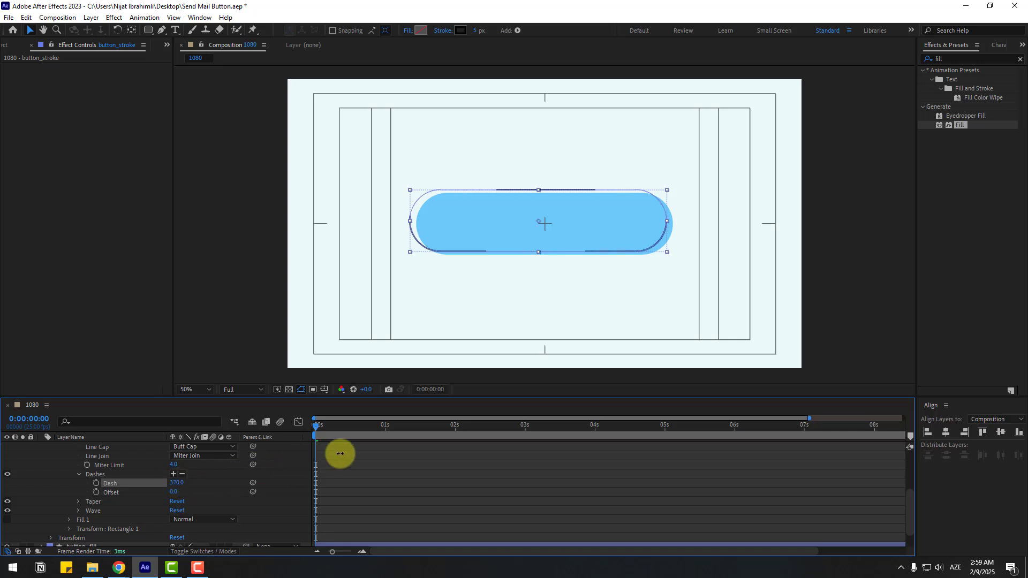
left_click(219, 492)
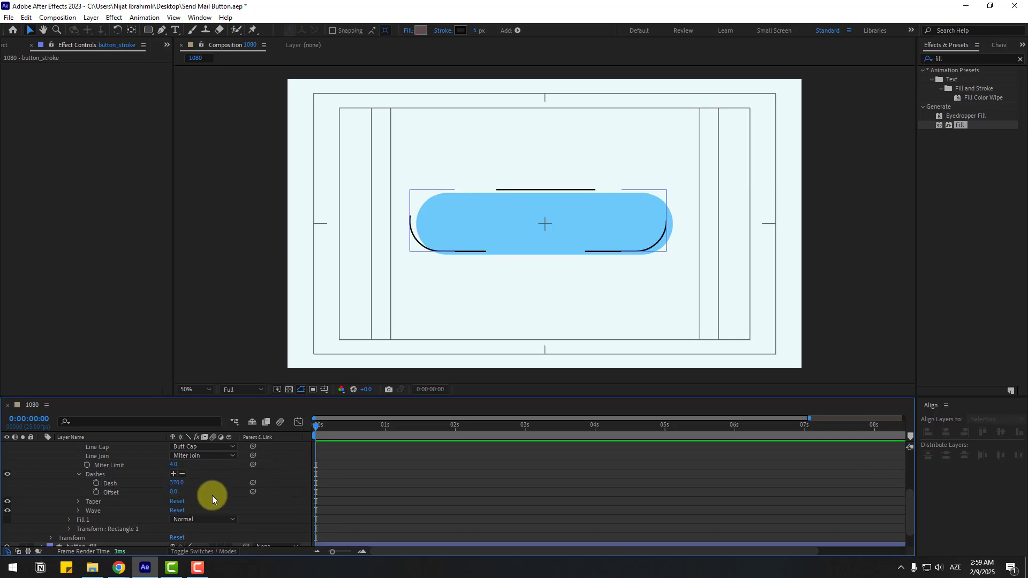
Add a gap to the Stroke 1 dashes and set the Gap to 89.
left_click(174, 474)
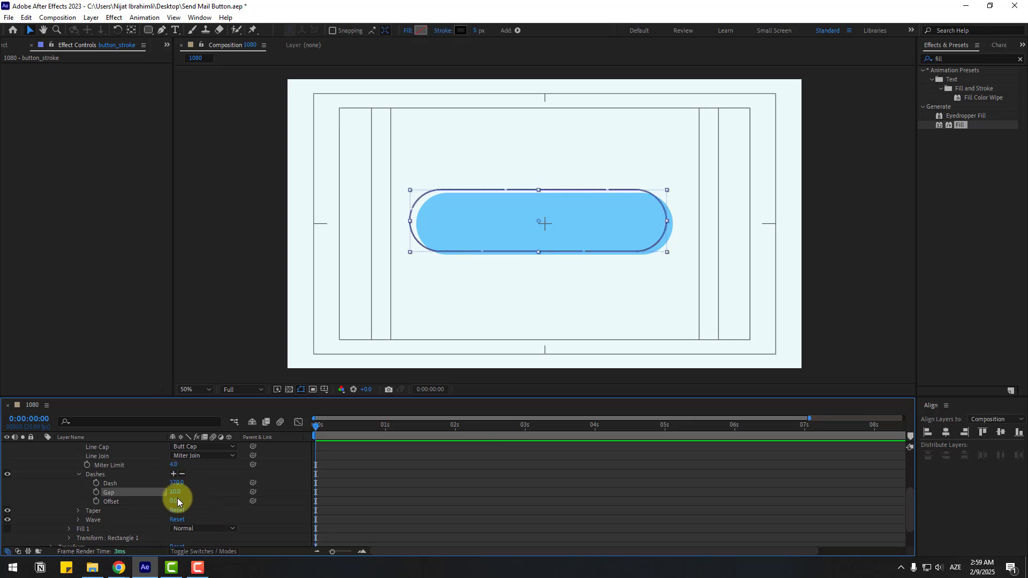
left_click_drag(180, 491, 212, 491)
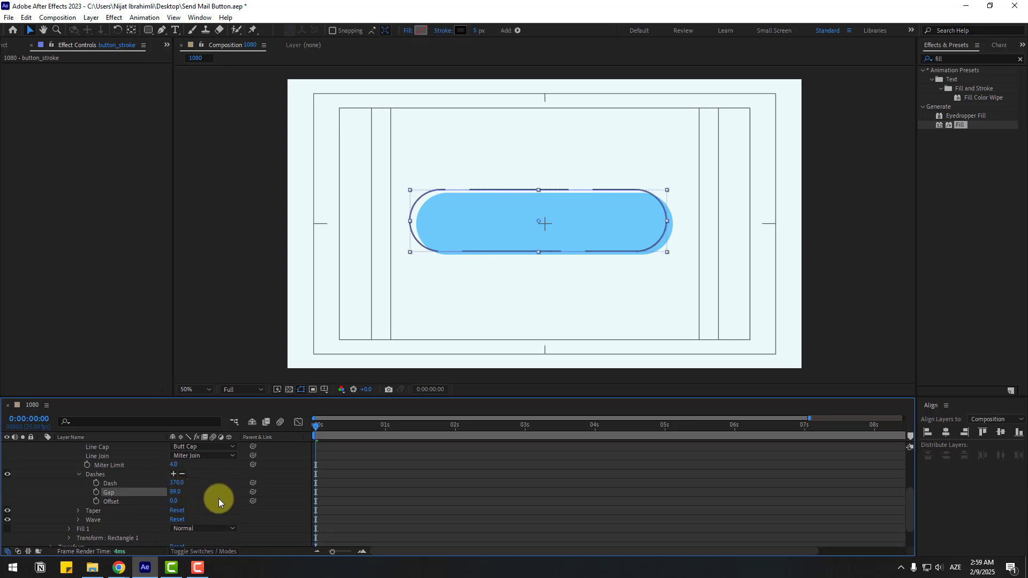
left_click(202, 496)
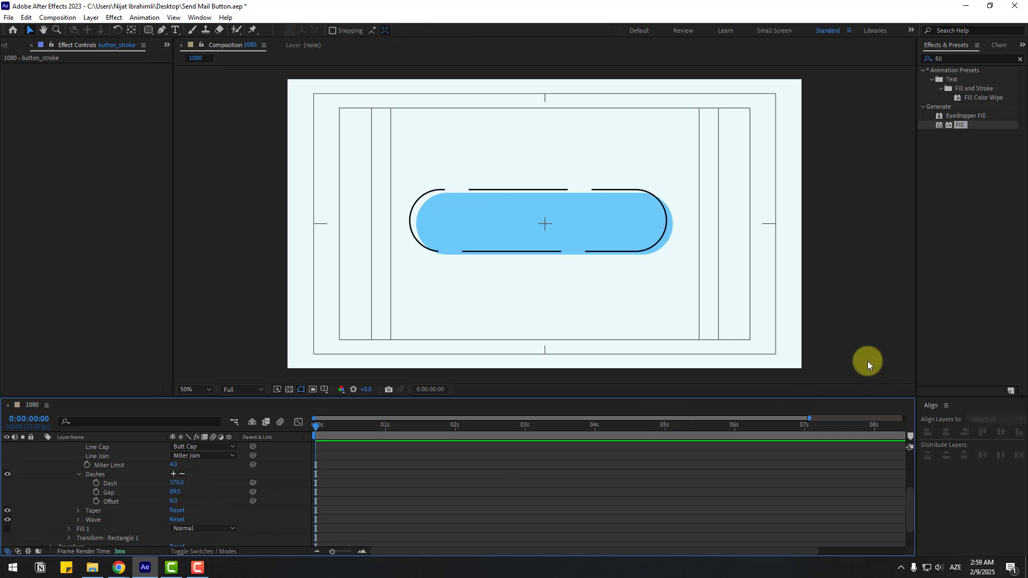
Keyframe the dash Offset from 0 at the first frame to -1000 at 0:00:09:24.
left_click_drag(334, 430, 270, 467)
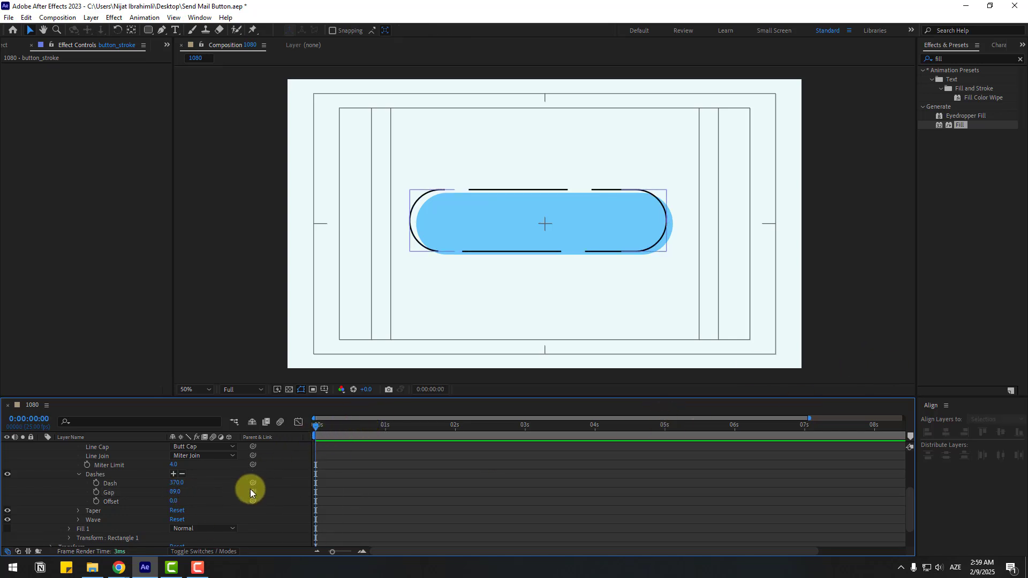
left_click(96, 502)
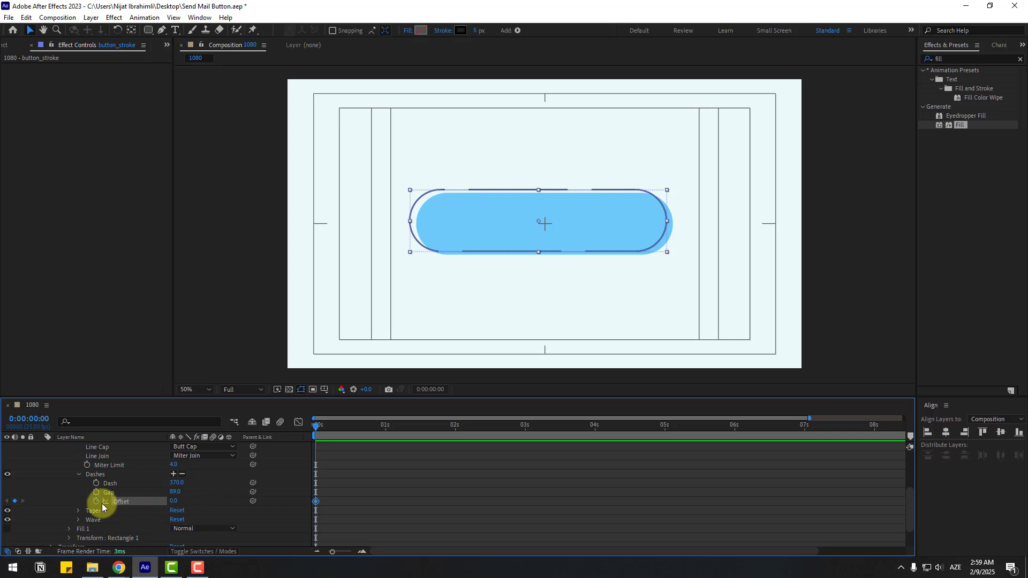
left_click_drag(329, 431, 939, 434)
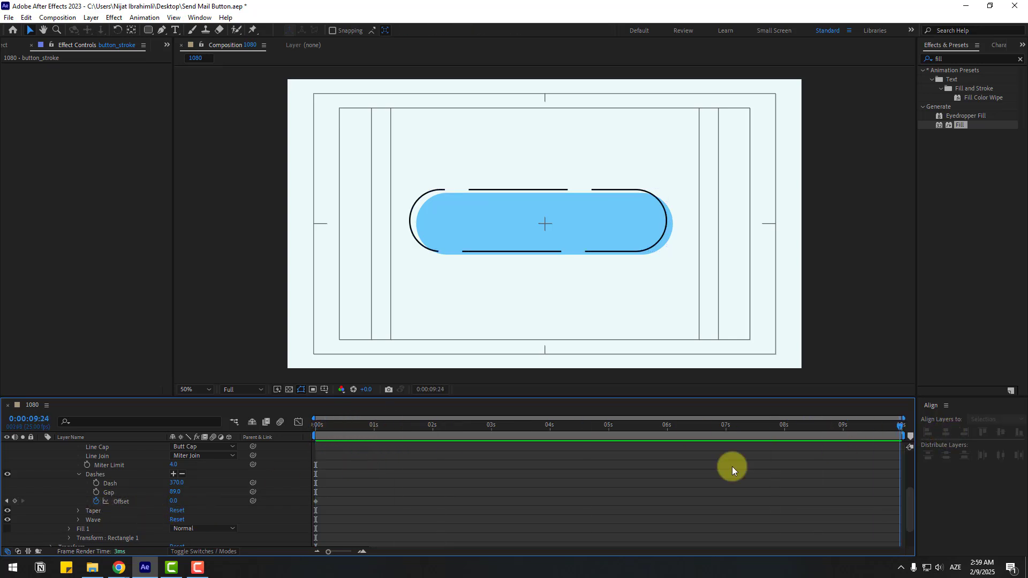
left_click(174, 501)
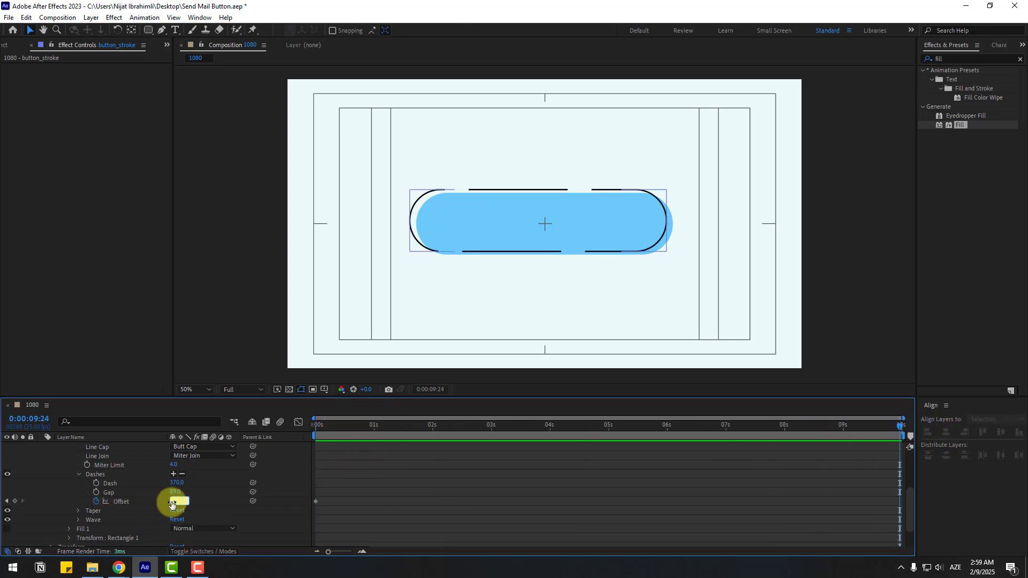
type("1000")
key("Return")
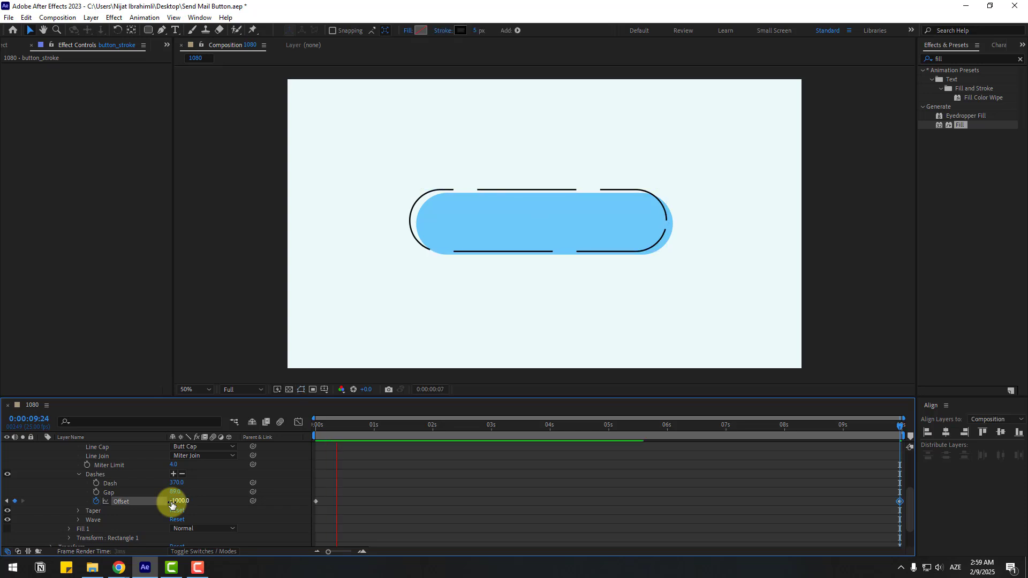
Place the playhead at 0:00:00:18 and collapse the button_stroke layer's properties.
left_click(359, 428)
scroll(102, 484, "up", 4)
left_click(42, 446)
left_click(82, 493)
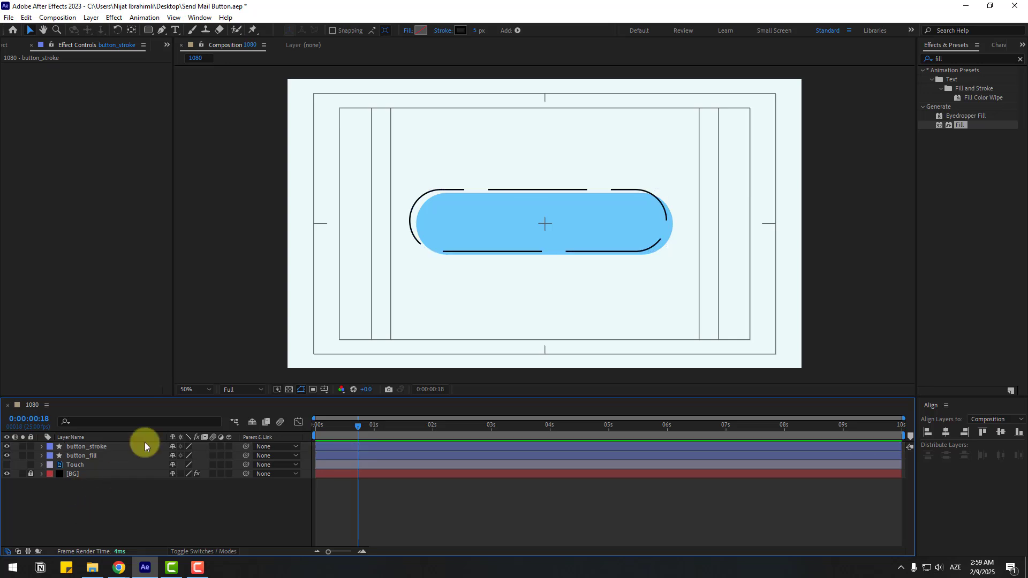
Add the white text BUY NOW over the button and enlarge it to 226 px.
left_click(175, 30)
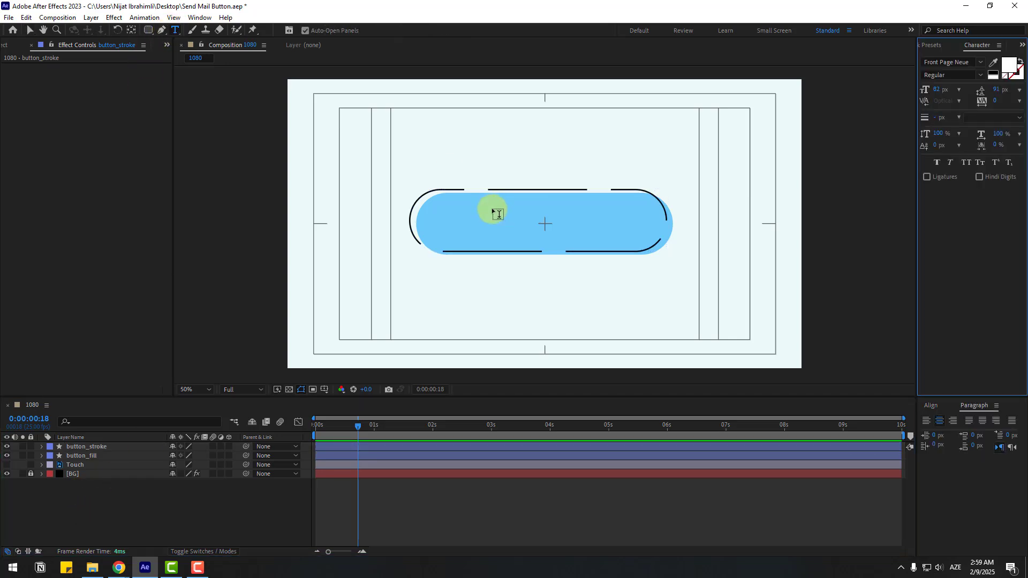
left_click(450, 213)
type("BUY ")
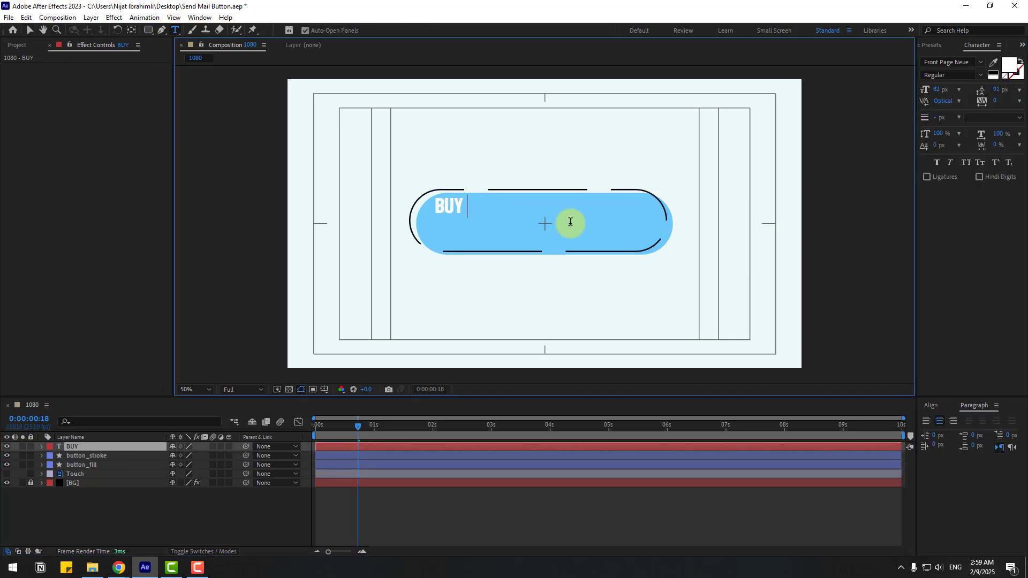
type("NOW")
left_click(30, 30)
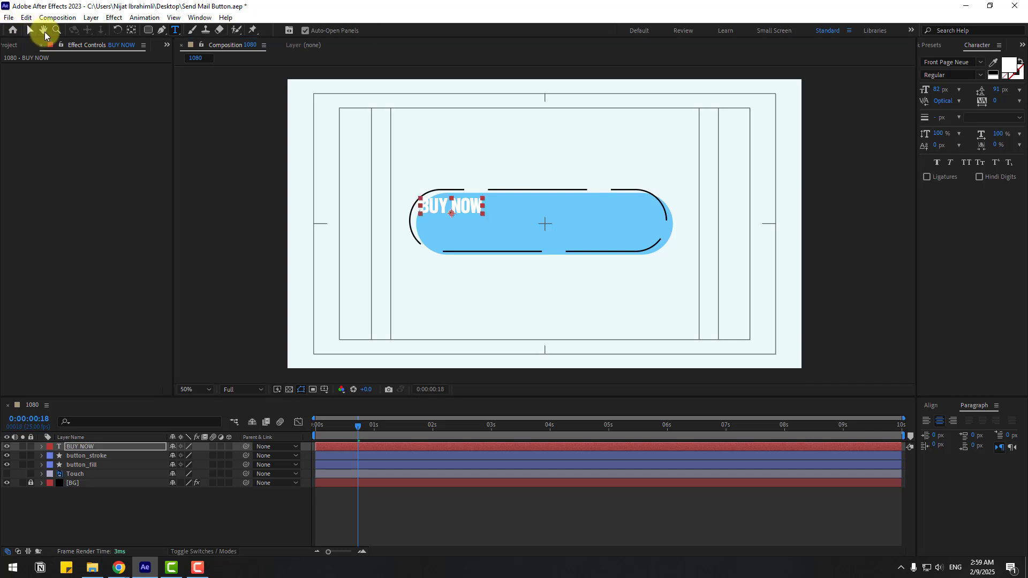
left_click_drag(943, 97, 908, 96)
left_click(81, 513)
Create a null object with the playhead at the first frame and move it to the middle of the button.
key("Home")
right_click(82, 514)
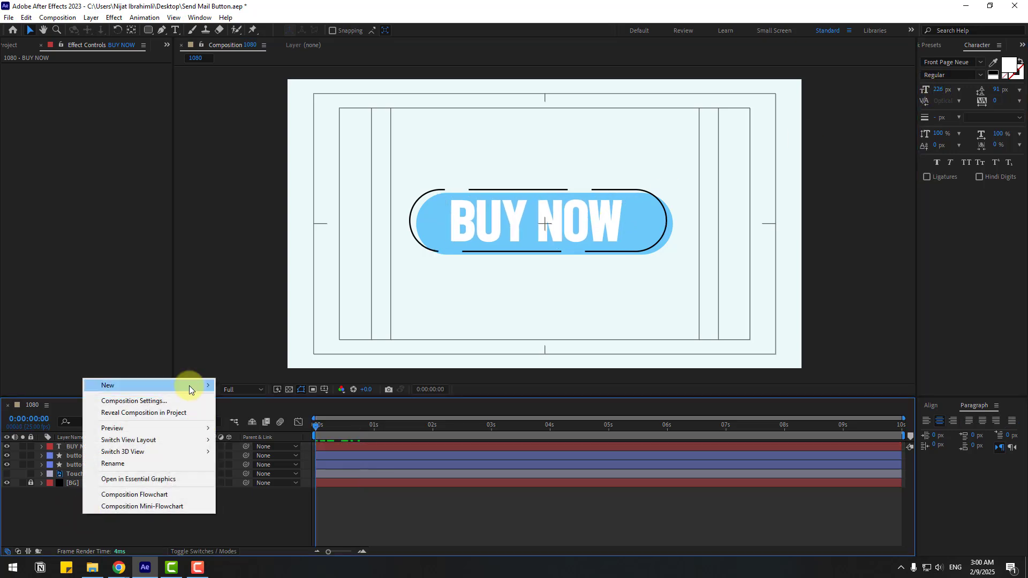
mouse_move(189, 385)
left_click(236, 447)
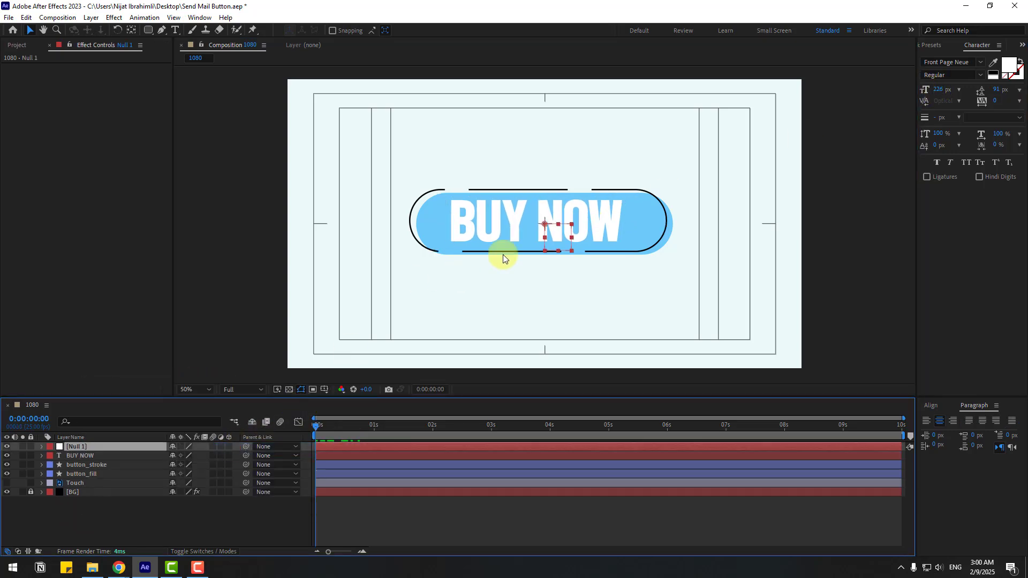
left_click_drag(551, 232, 534, 221)
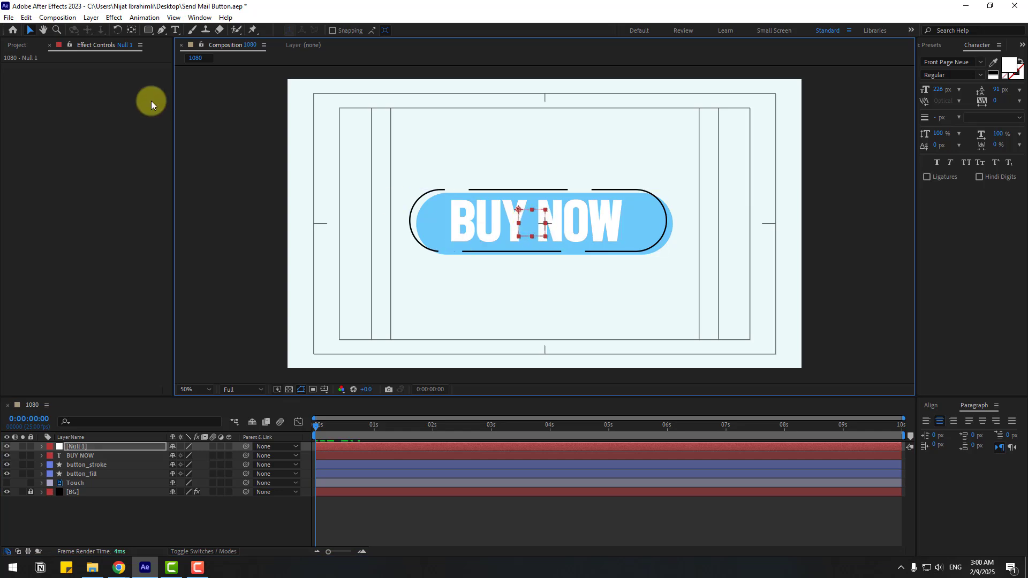
left_click(131, 30)
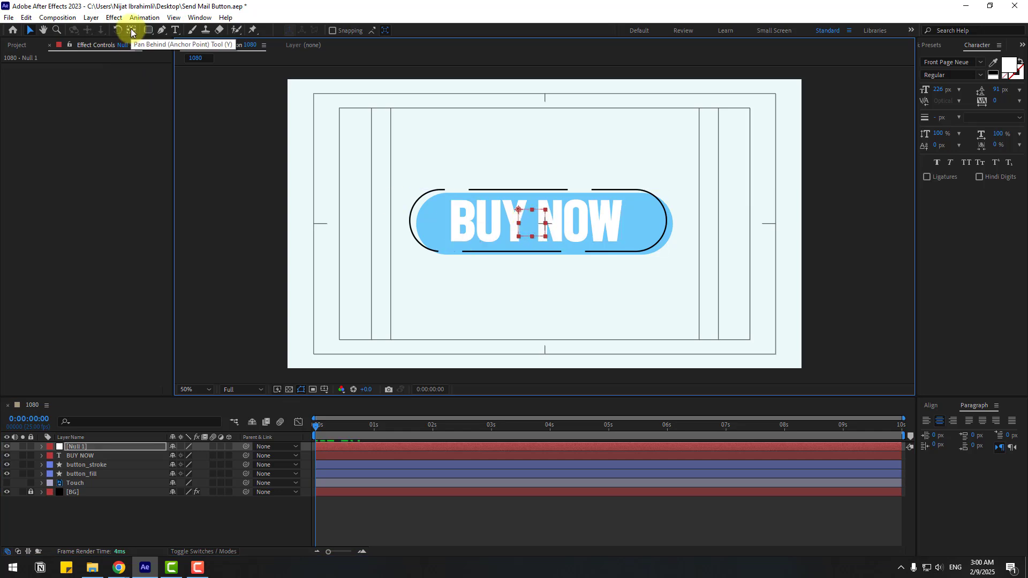
left_click(132, 31)
left_click(30, 31)
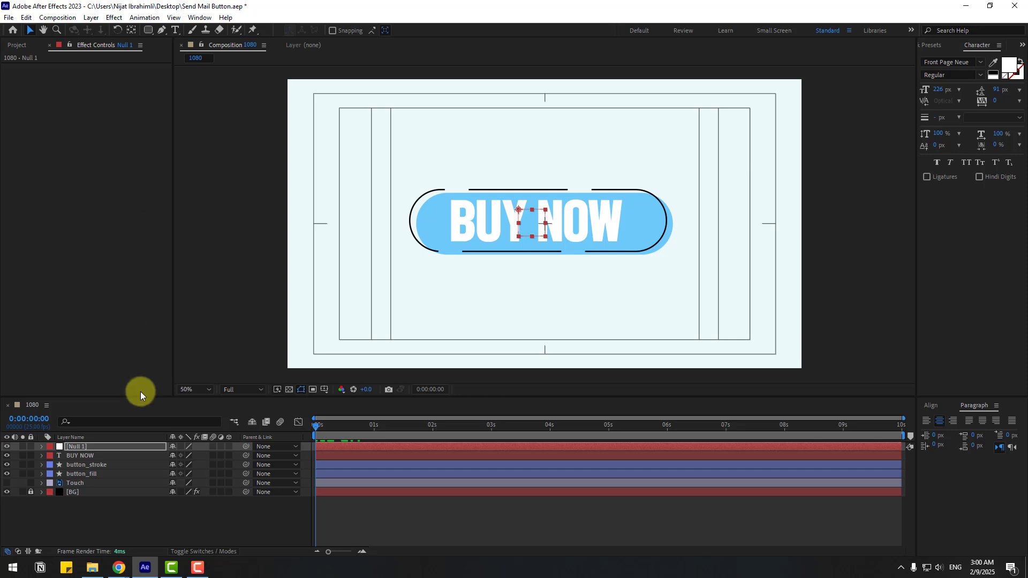
Parent the BUY NOW, button_stroke and button_fill layers to Null 1.
left_click(92, 455)
left_click(94, 465, "ctrl")
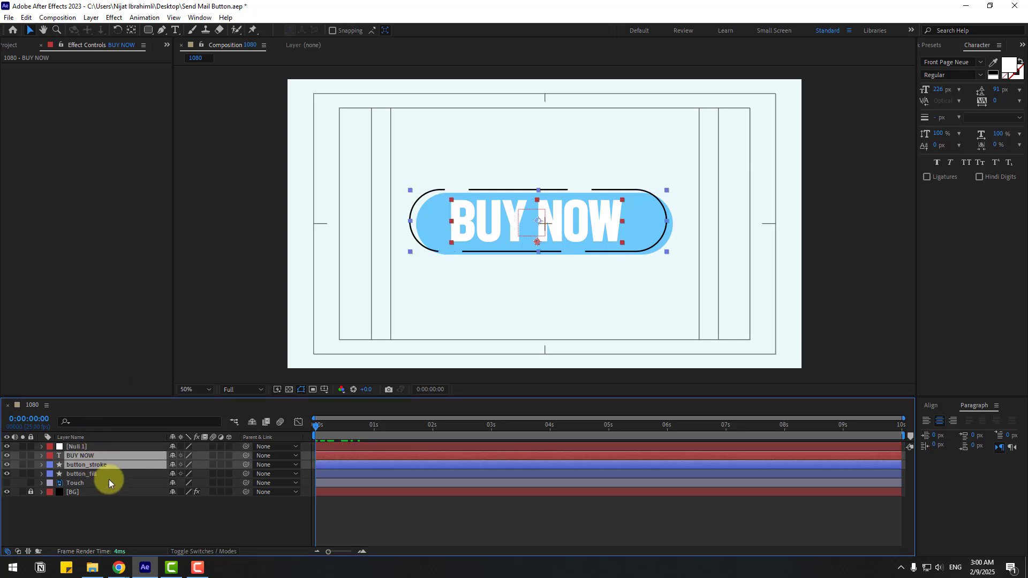
left_click(95, 476, "ctrl")
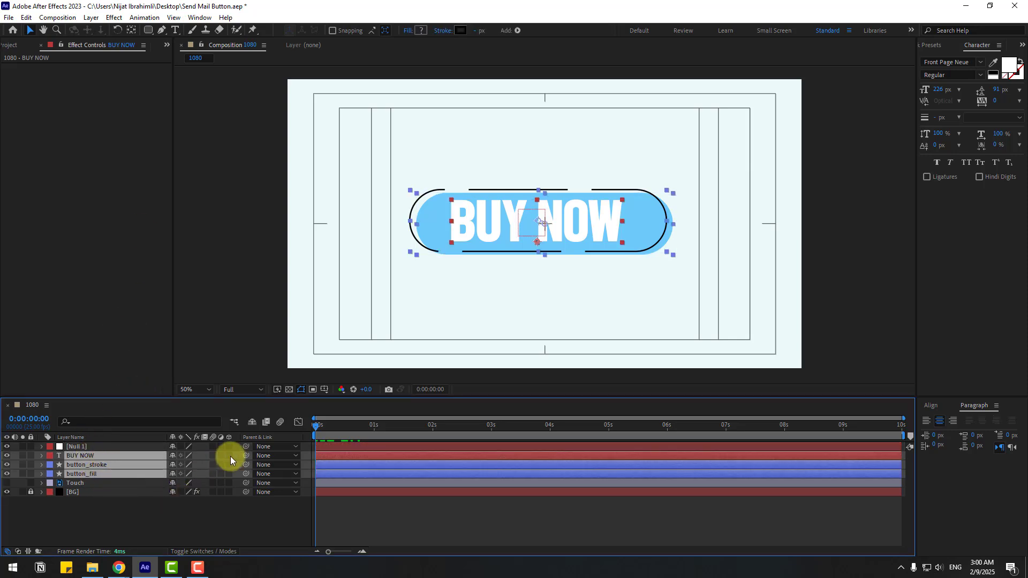
left_click_drag(201, 455, 74, 448)
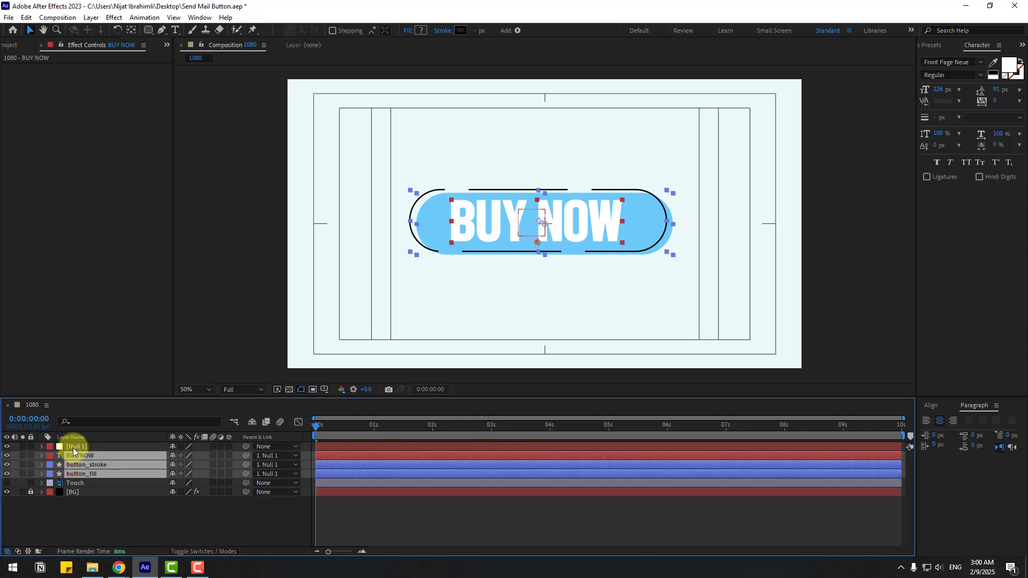
left_click(80, 514)
Reduce the BUY NOW text to 191 px and shift it toward the right end of the button.
left_click(83, 455)
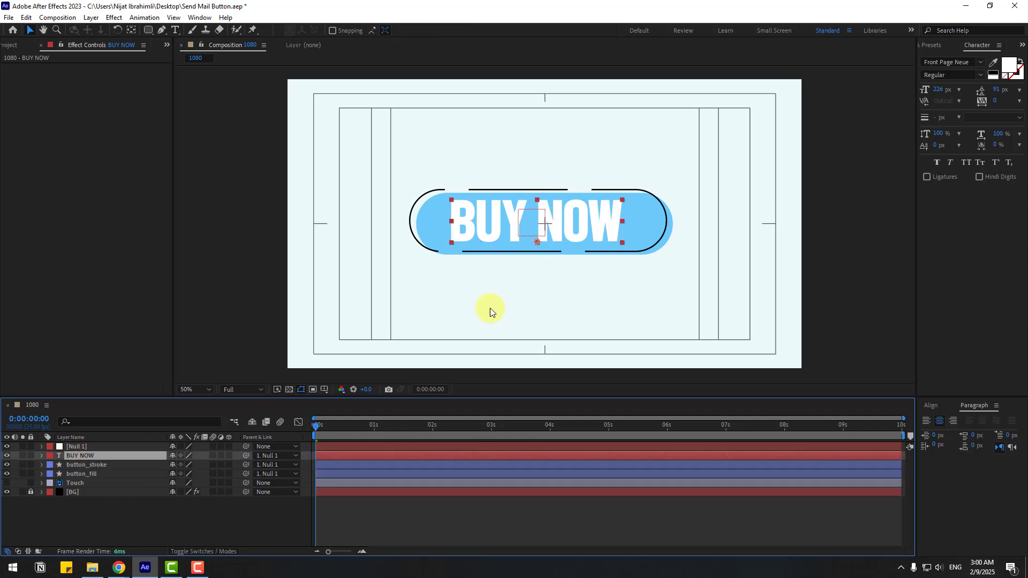
scroll(538, 279, "up", 1)
left_click_drag(938, 90, 910, 91)
left_click_drag(574, 231, 628, 230)
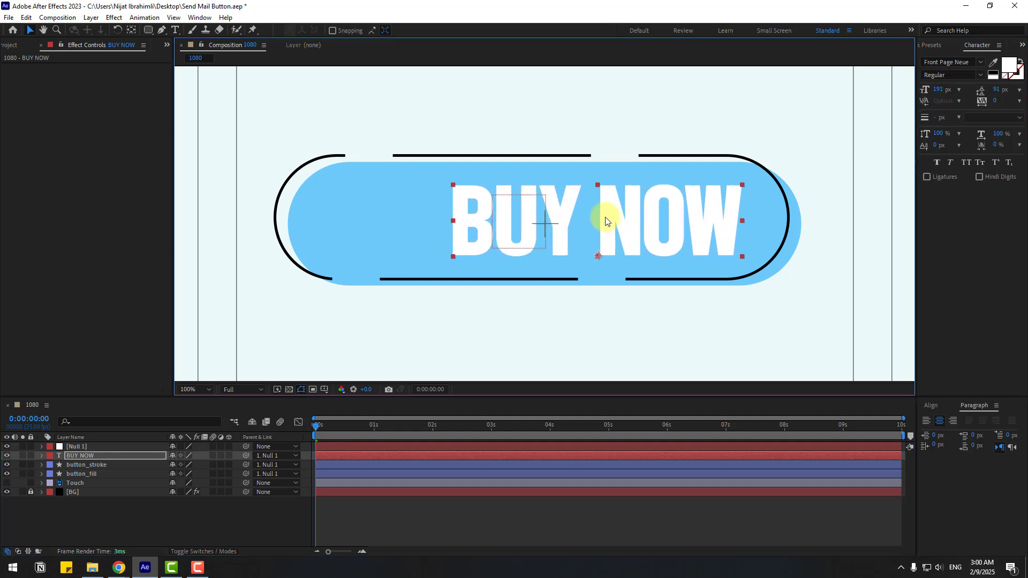
Change the button text to SEND MAIL and nudge it slightly to the left.
double_click(616, 225)
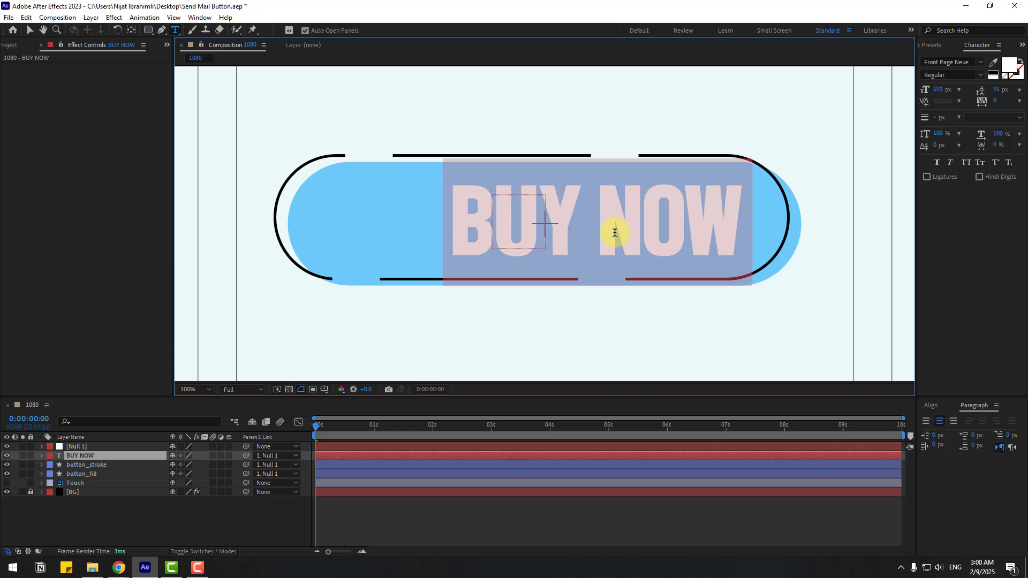
type("SEND")
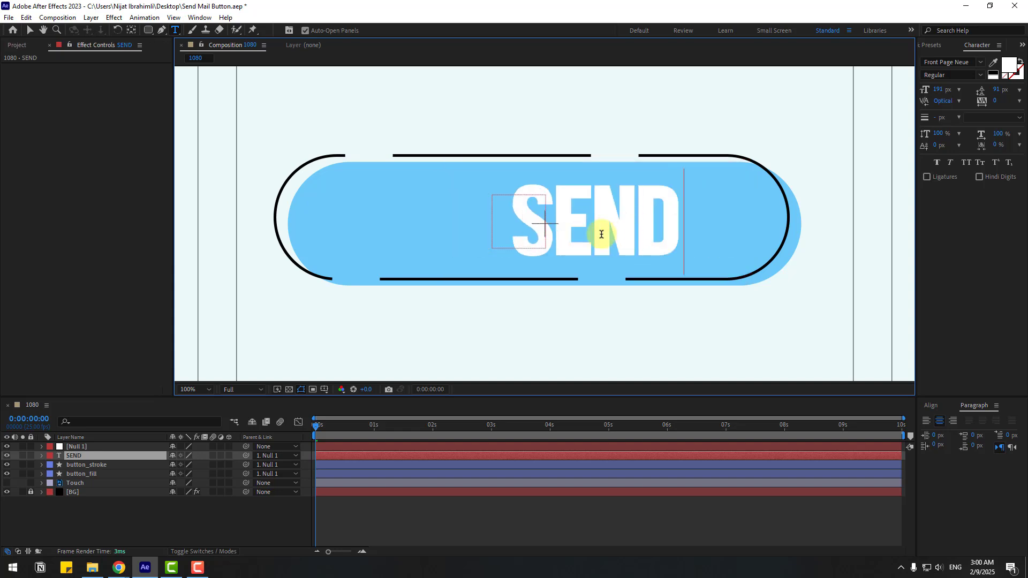
type(" MAIL")
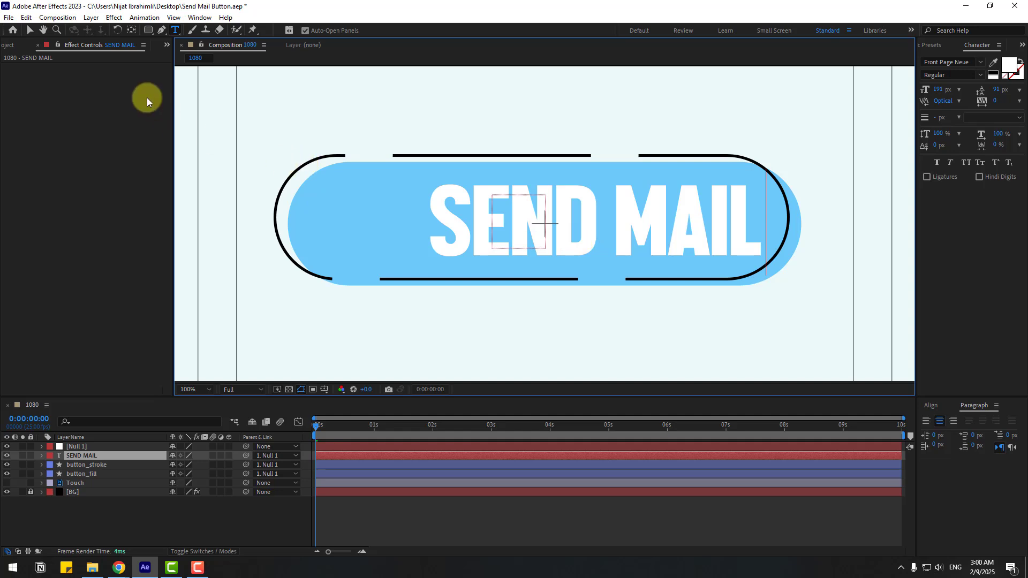
left_click(30, 30)
left_click_drag(557, 216, 555, 215)
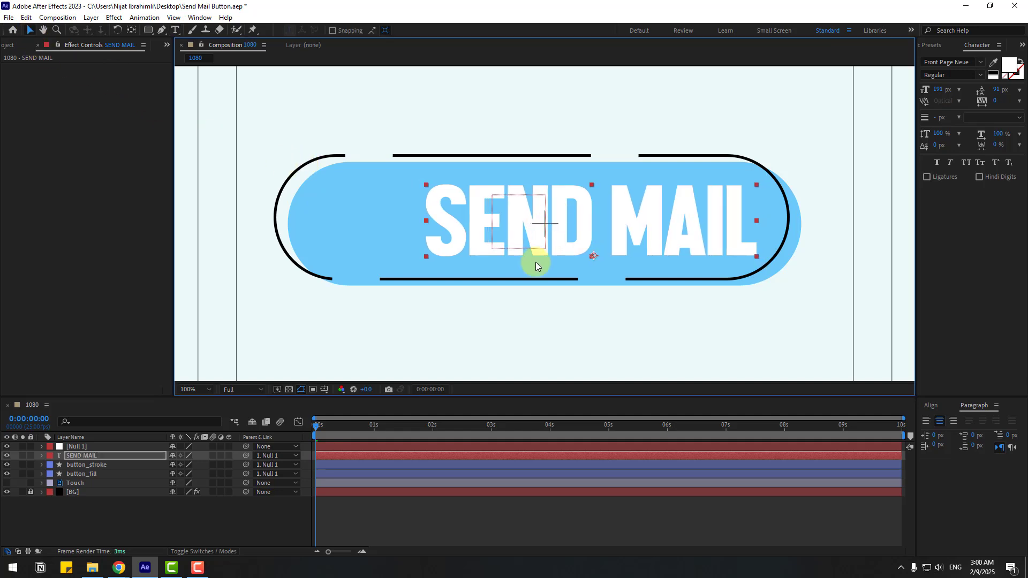
left_click(267, 509)
key("comma")
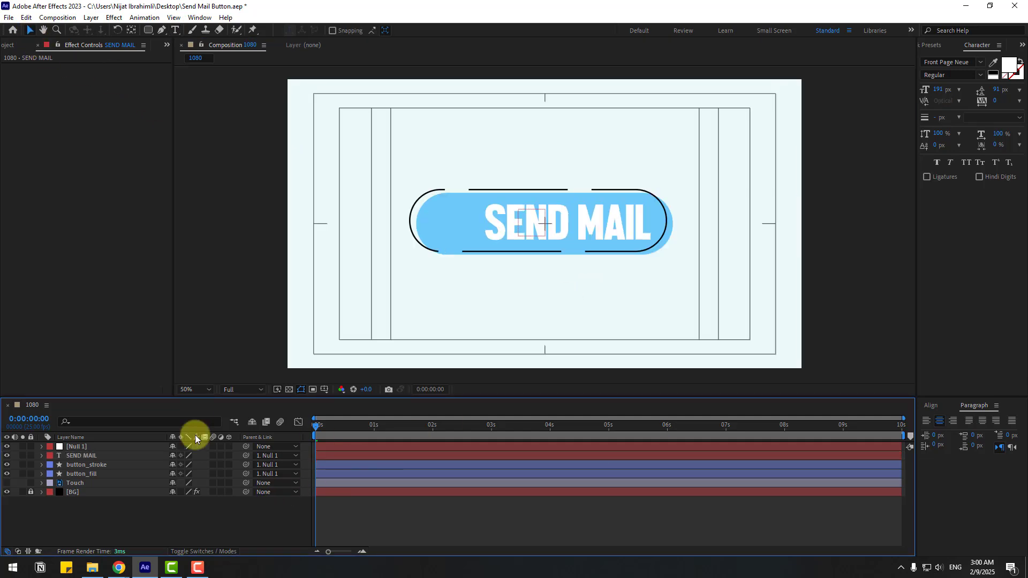
Test the parenting by moving Null 1 slightly, and undo the move.
left_click(77, 447)
mouse_move(527, 225)
left_mouse_down()
mouse_move(564, 228)
mouse_move(535, 229)
left_mouse_up()
key("ctrl+z")
left_click(117, 515)
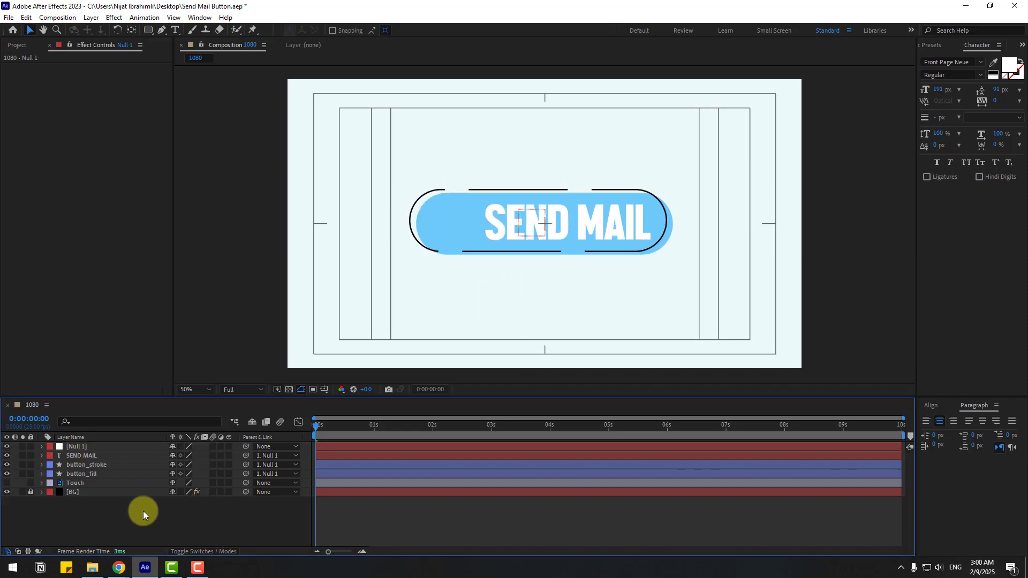
Set the parent of the button_stroke layer to None.
left_click(95, 466)
left_click(265, 465)
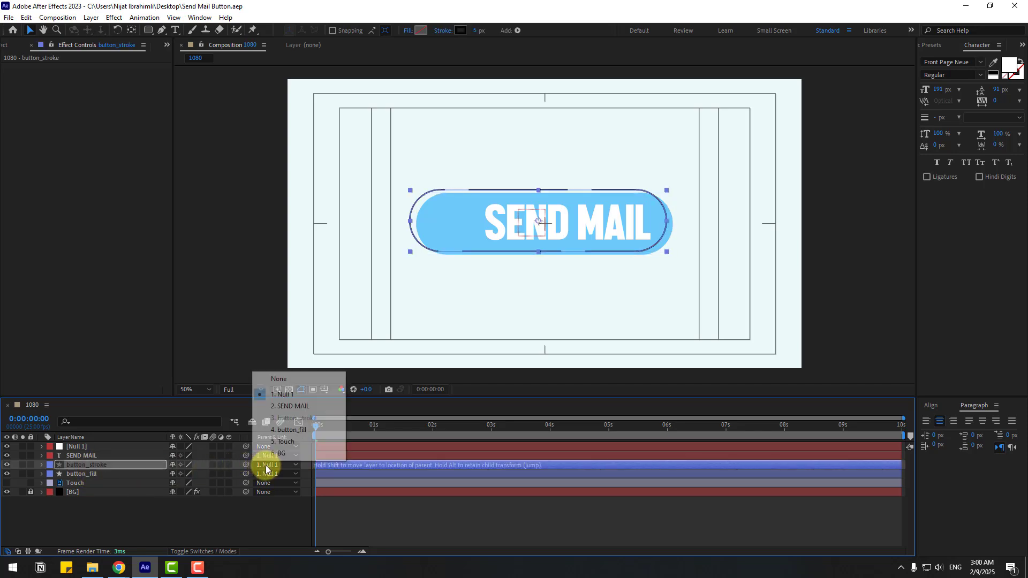
left_click(277, 379)
left_click(136, 512)
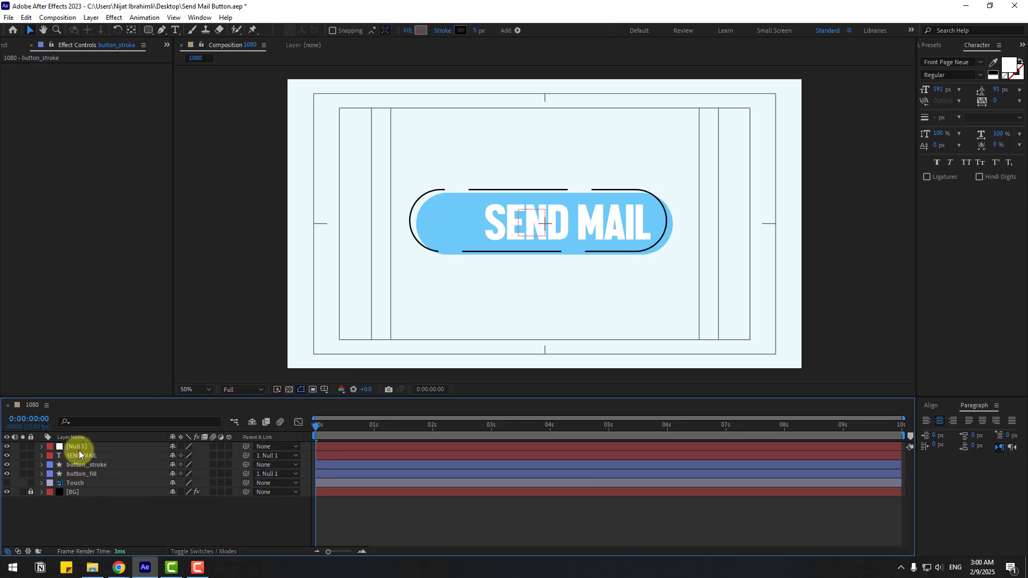
Add the Mail composition to the timeline between Null 1 and SEND MAIL, and parent it to Null 1.
left_click(6, 44)
left_click(26, 173)
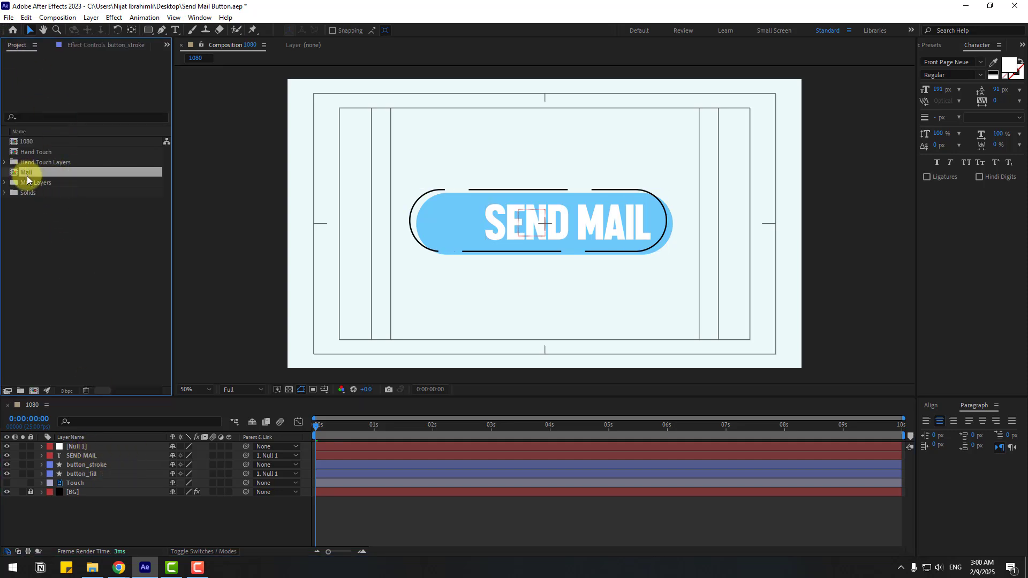
left_click_drag(86, 439, 107, 453)
left_click_drag(246, 448, 85, 456)
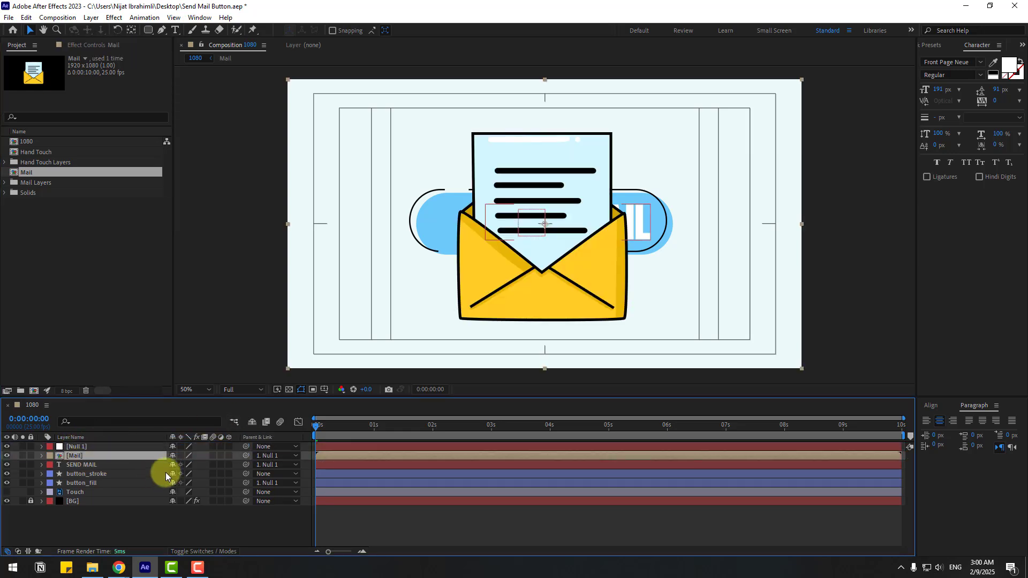
Scale the Mail layer to 22% and place the envelope on the button, left of the SEND MAIL text.
key("s")
mouse_move(191, 465)
left_mouse_down()
mouse_move(146, 465)
mouse_move(189, 464)
left_mouse_up()
scroll(525, 287, "up", 2)
left_click_drag(495, 251, 316, 242)
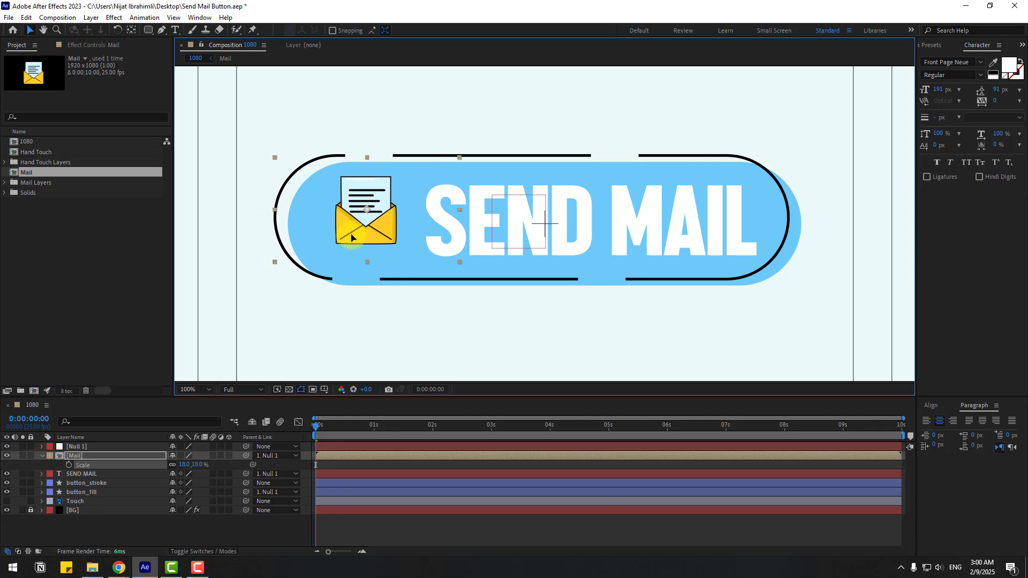
mouse_move(183, 472)
left_mouse_down()
mouse_move(191, 461)
mouse_move(245, 460)
mouse_move(191, 473)
left_mouse_up()
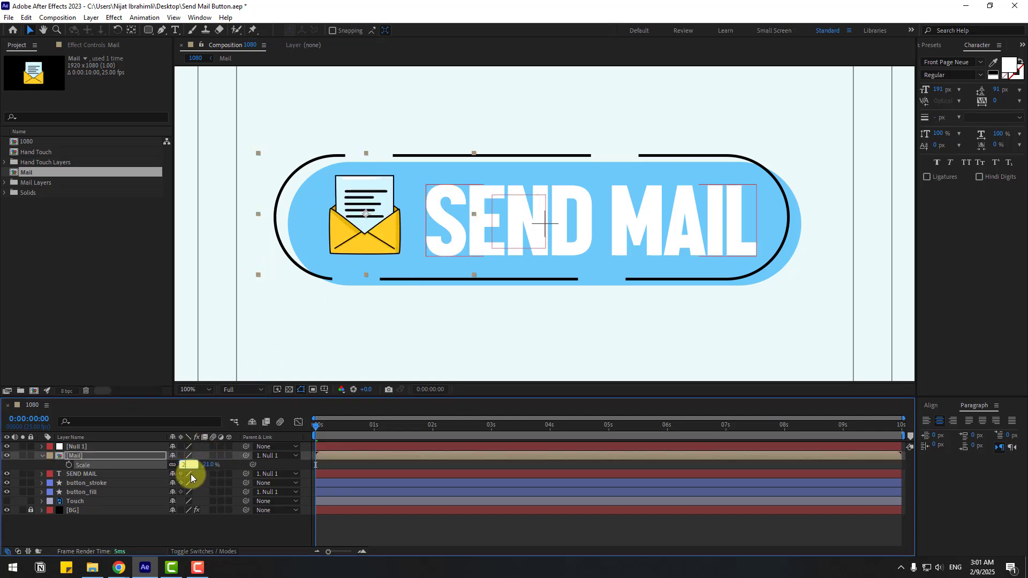
left_click_drag(371, 226, 374, 229)
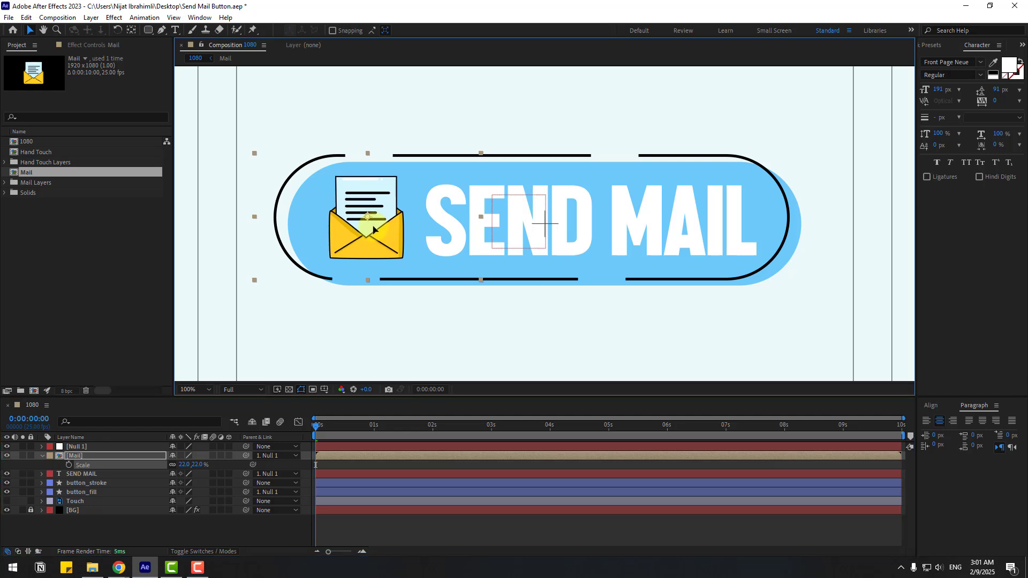
left_click(41, 454)
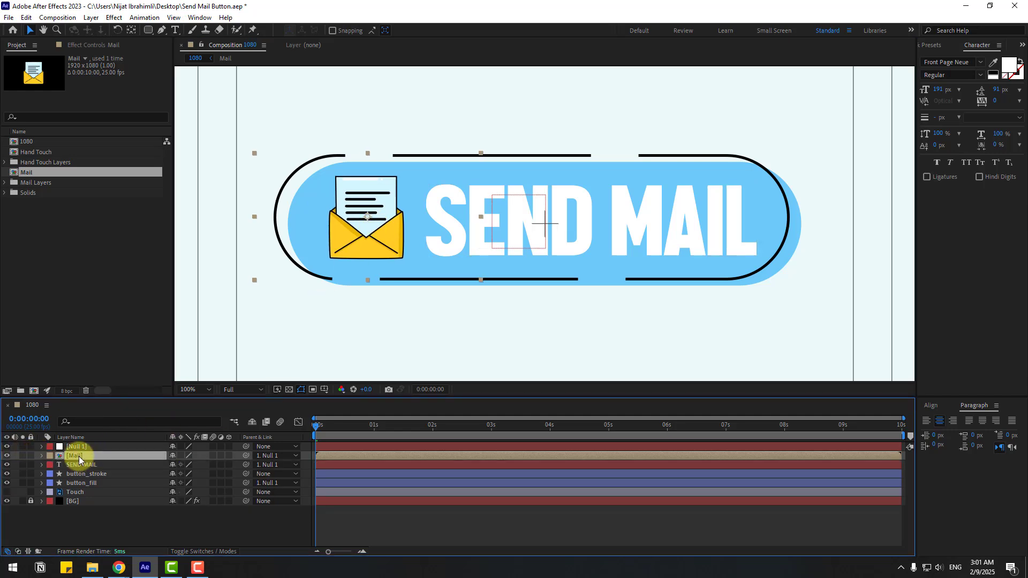
Open the Mail composition and parent Layer 2 through Layer 6 to Shape 1.
double_click(80, 456)
left_click(87, 455)
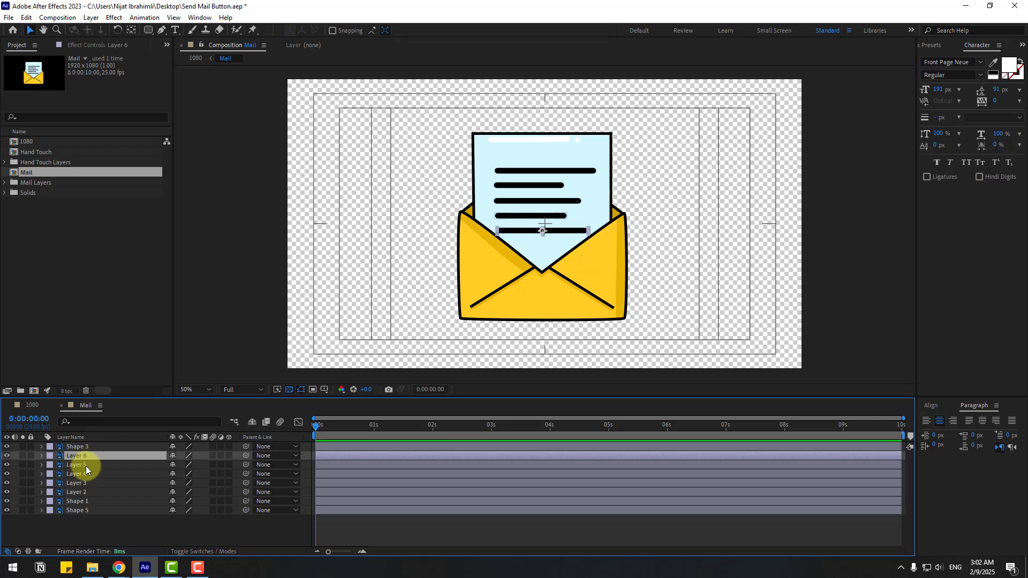
left_click(86, 465, "ctrl")
left_click(89, 474, "ctrl")
left_click(88, 483, "ctrl")
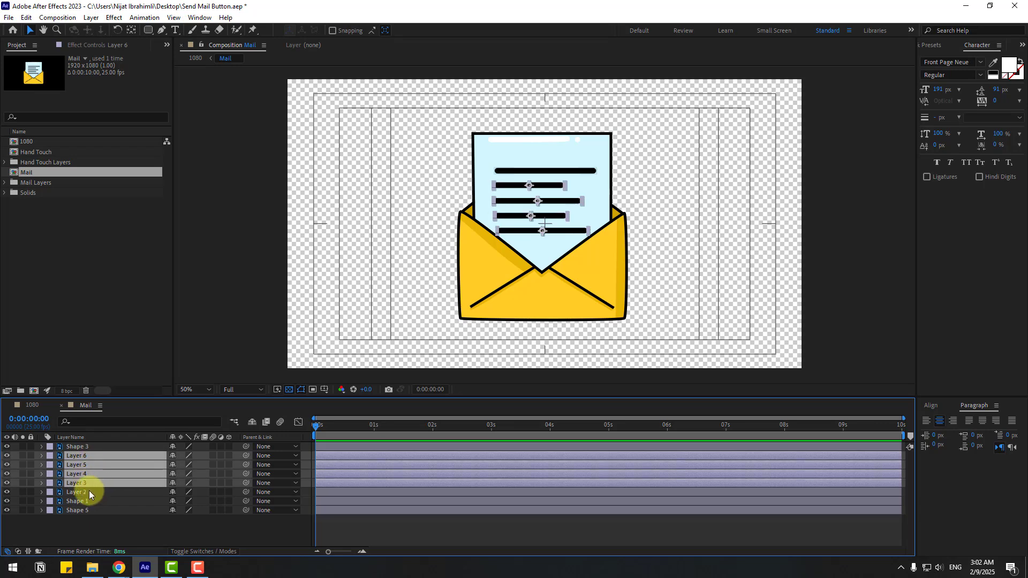
left_click(89, 493, "ctrl")
left_click_drag(208, 461, 79, 503)
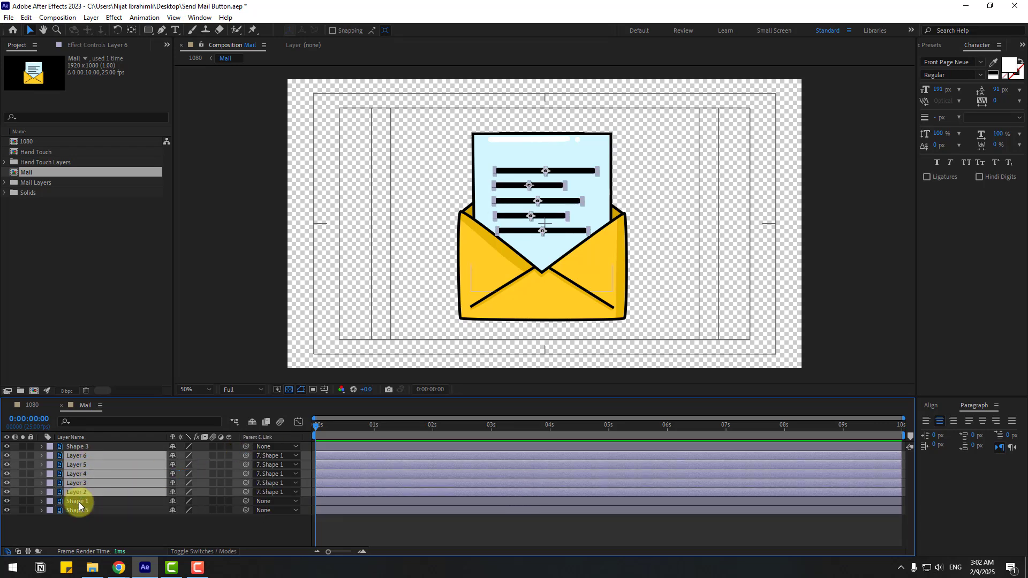
Keyframe Shape 1's Position at 950, 600.5 on the first frame and 950, 475.5 at 0:00:00:10.
left_click(79, 502)
key("p")
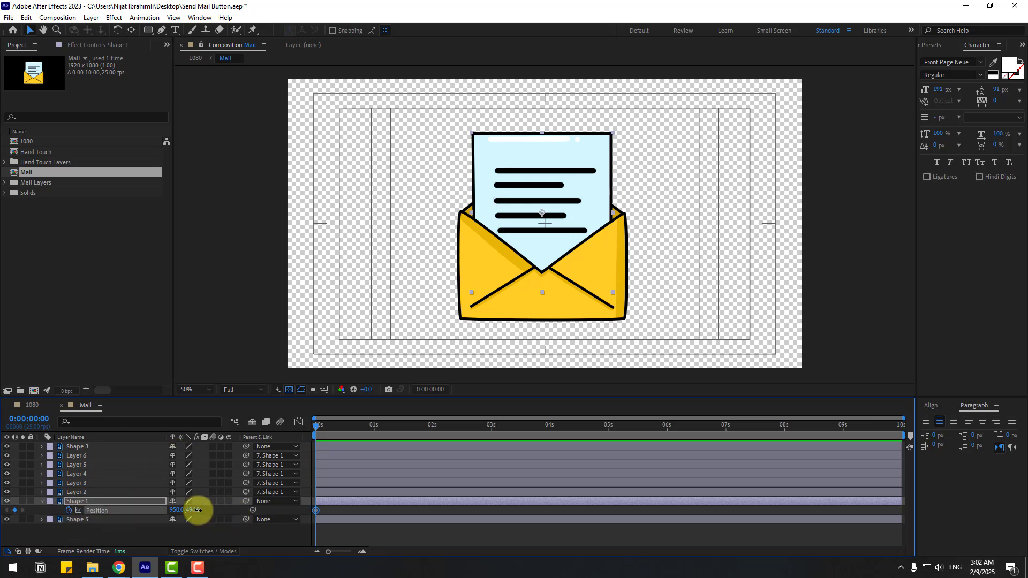
left_click_drag(198, 510, 277, 495)
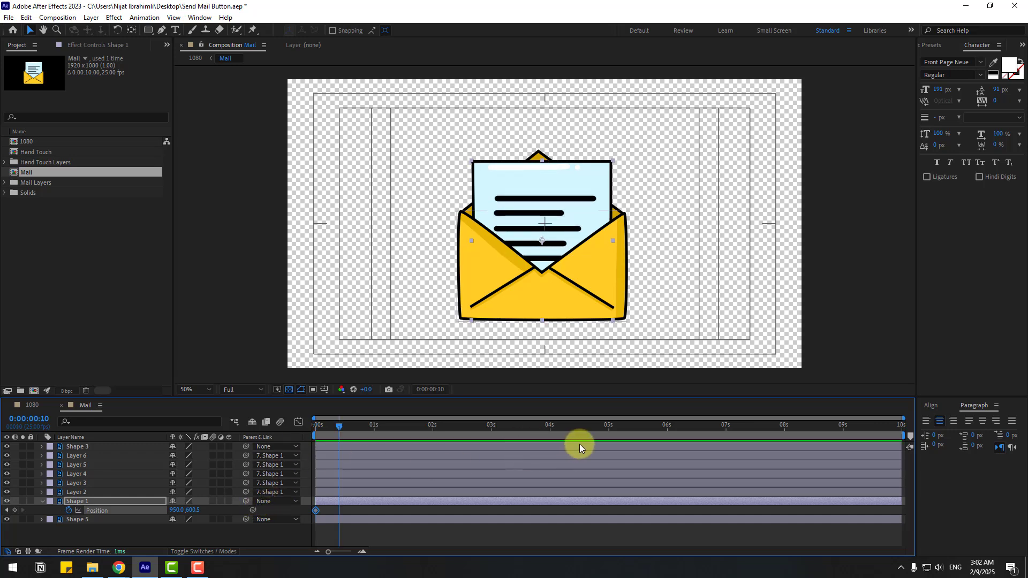
left_click_drag(192, 510, 128, 507)
Copy Shape 1's first Position keyframe to 0:00:00:20.
key("shift+Page_Down")
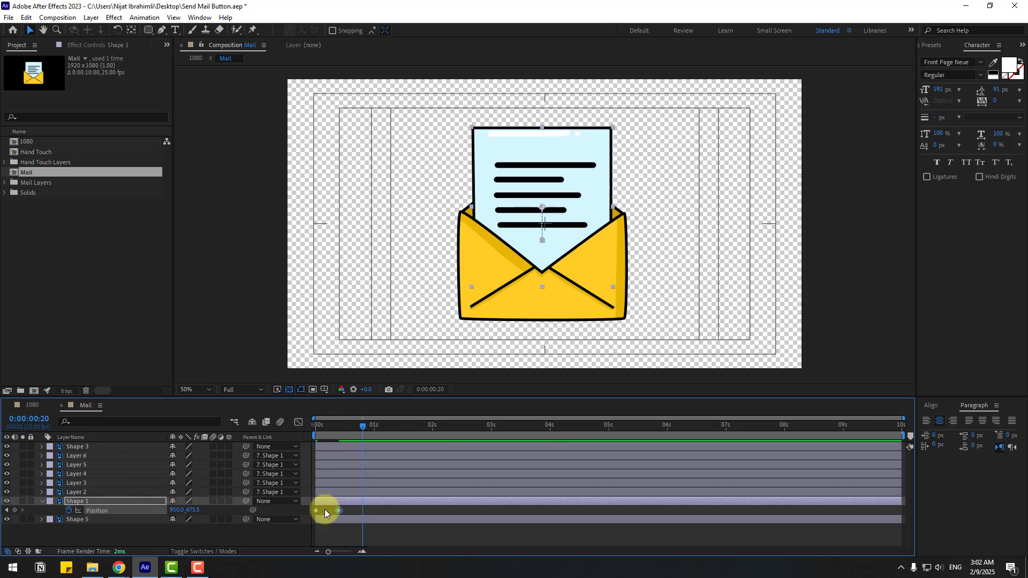
left_click(315, 510)
key("ctrl+c")
key("ctrl+v")
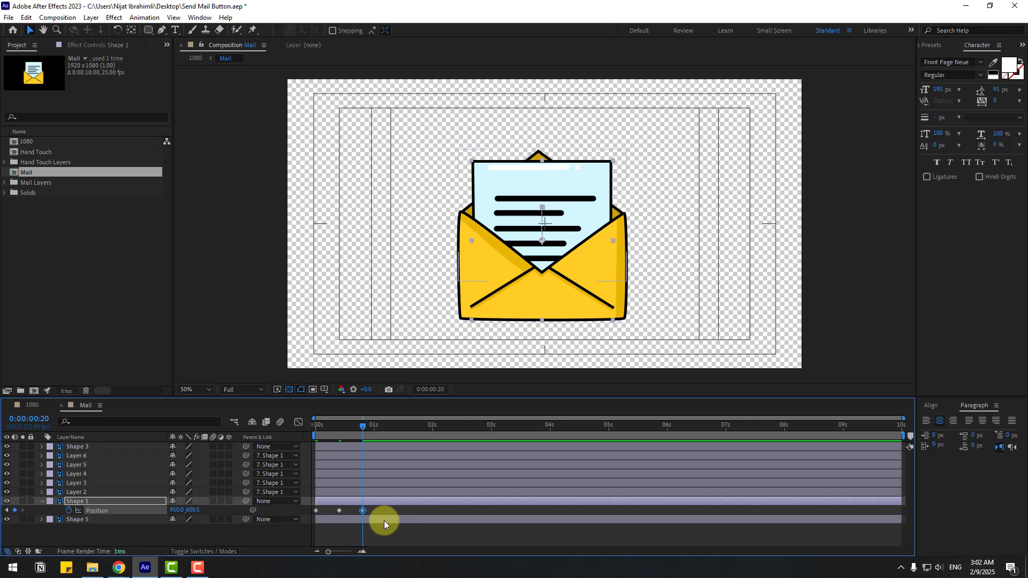
Apply Easy Ease to all three Position keyframes, preview the motion and return the playhead to the first frame.
left_click_drag(373, 509, 313, 513)
right_click(314, 510)
mouse_move(377, 502)
left_click(481, 431)
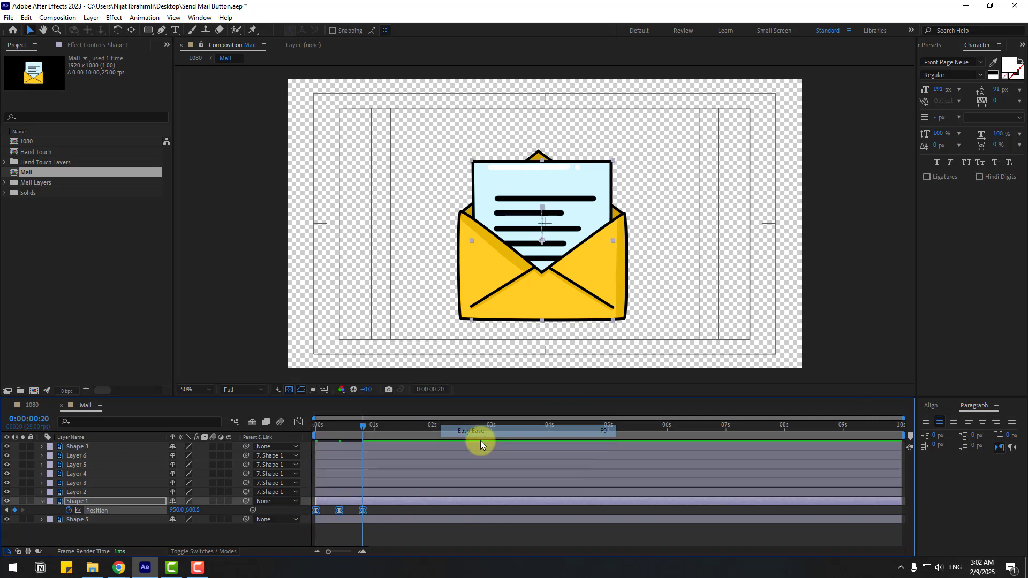
key("space")
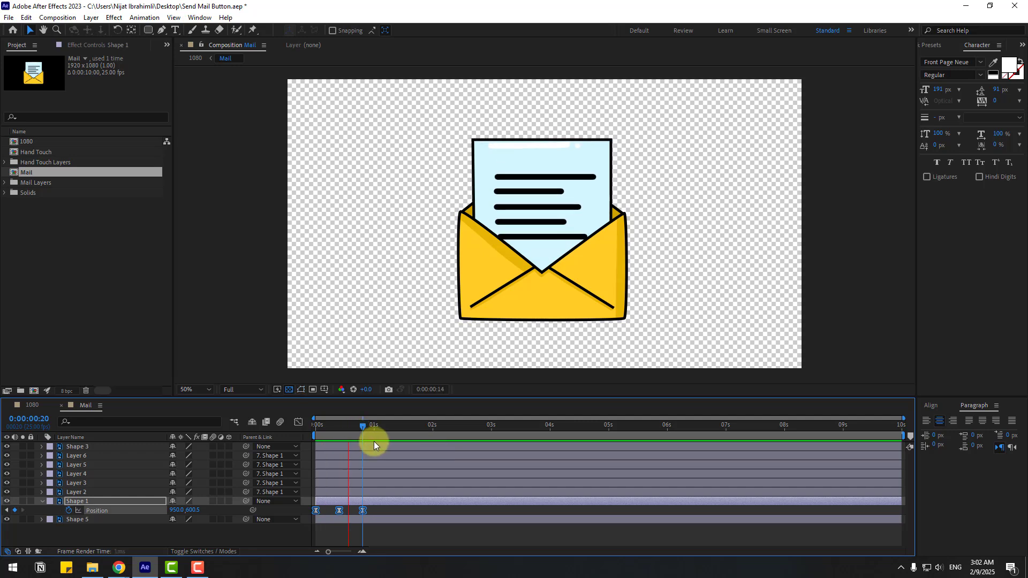
left_click_drag(376, 426, 309, 428)
left_click(181, 531)
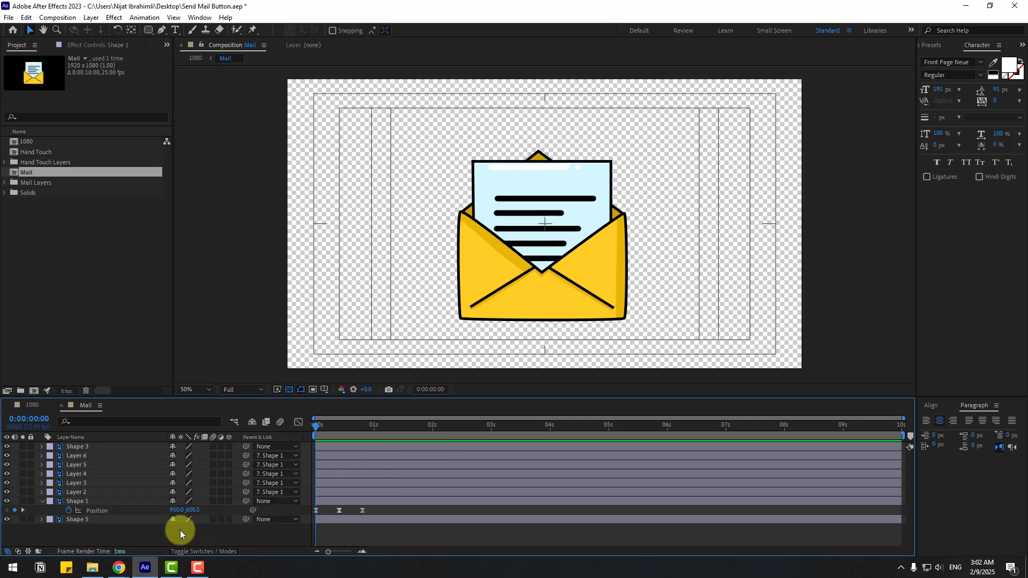
Add the expression loopOutDuration(type = "cycle", duration = 0) to Shape 1's Position.
left_click(69, 511, "alt")
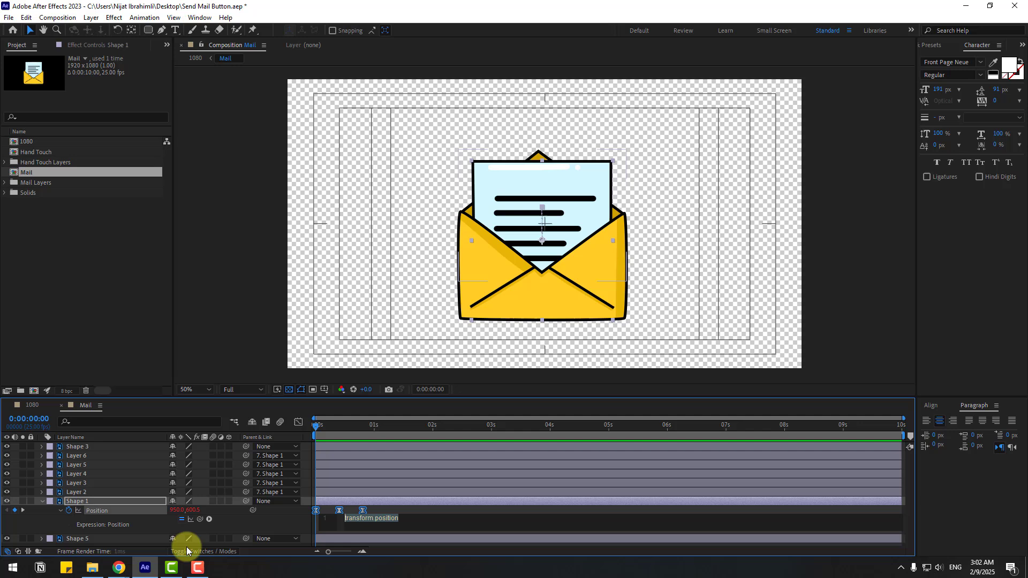
left_click(209, 519)
mouse_move(300, 453)
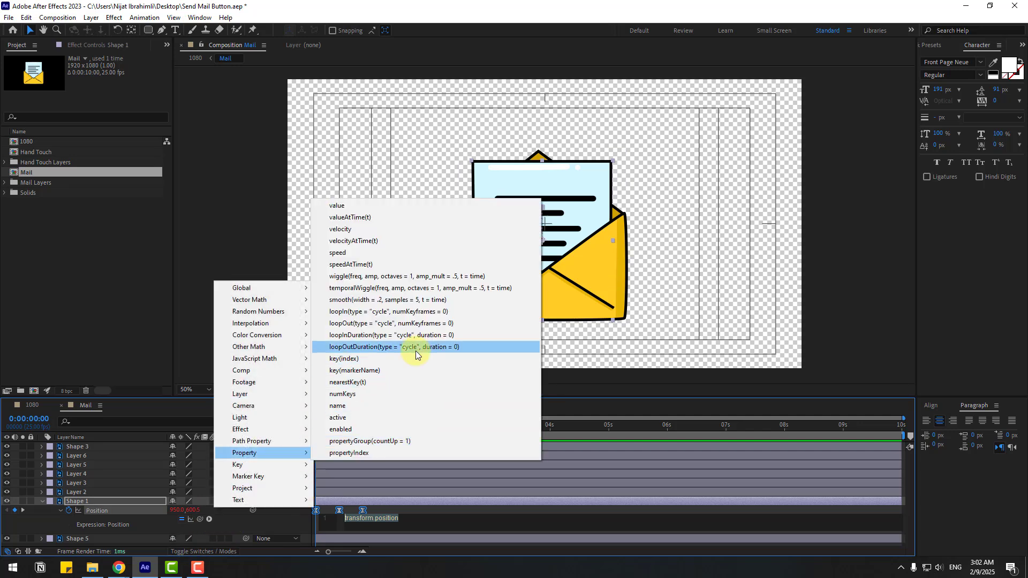
left_click(432, 347)
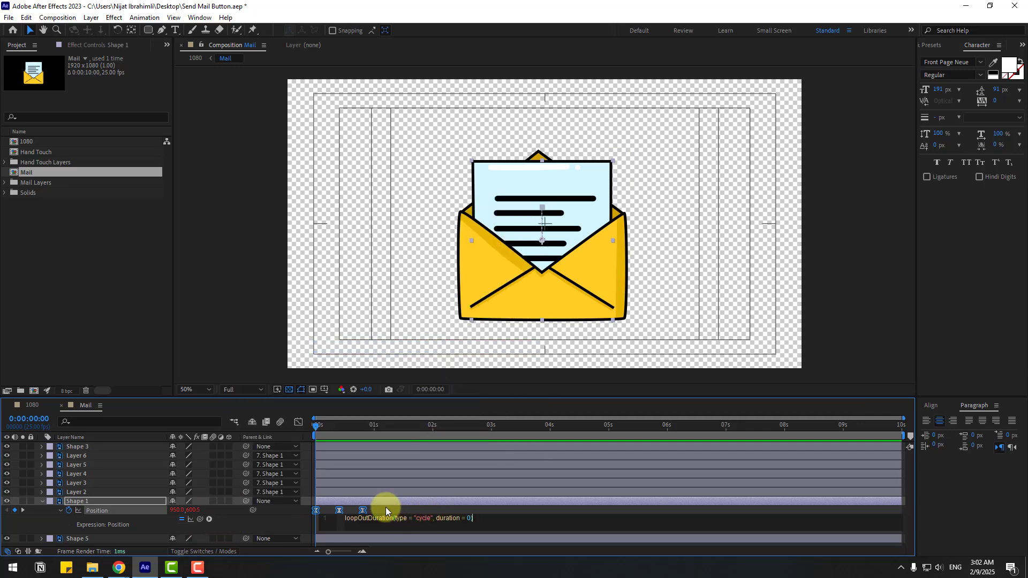
left_click(385, 507)
Preview the looping letter, place the playhead at 0:00:01:04 and close the Mail composition to return to 1080.
key("space")
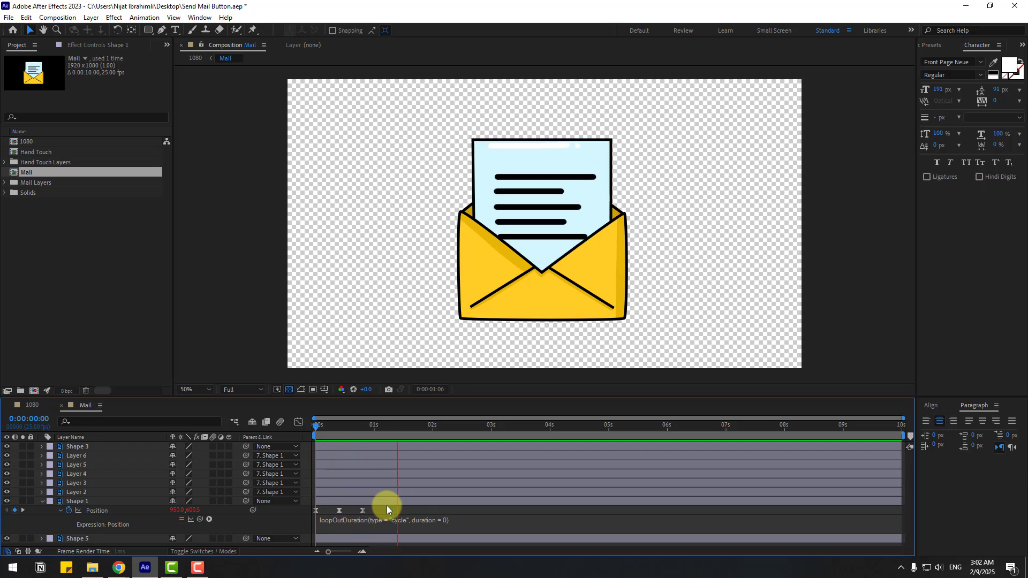
left_click(383, 425)
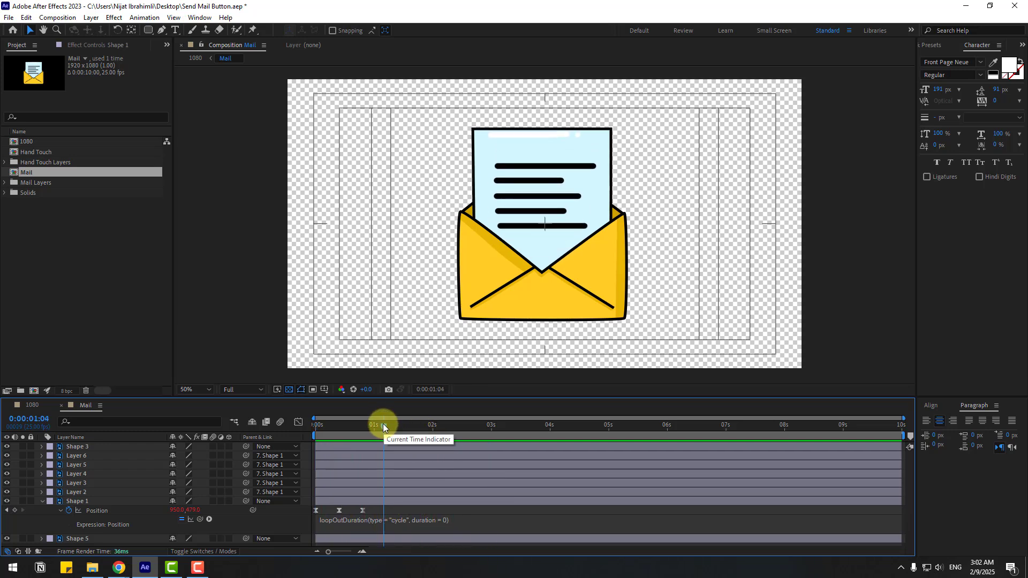
left_click(61, 405)
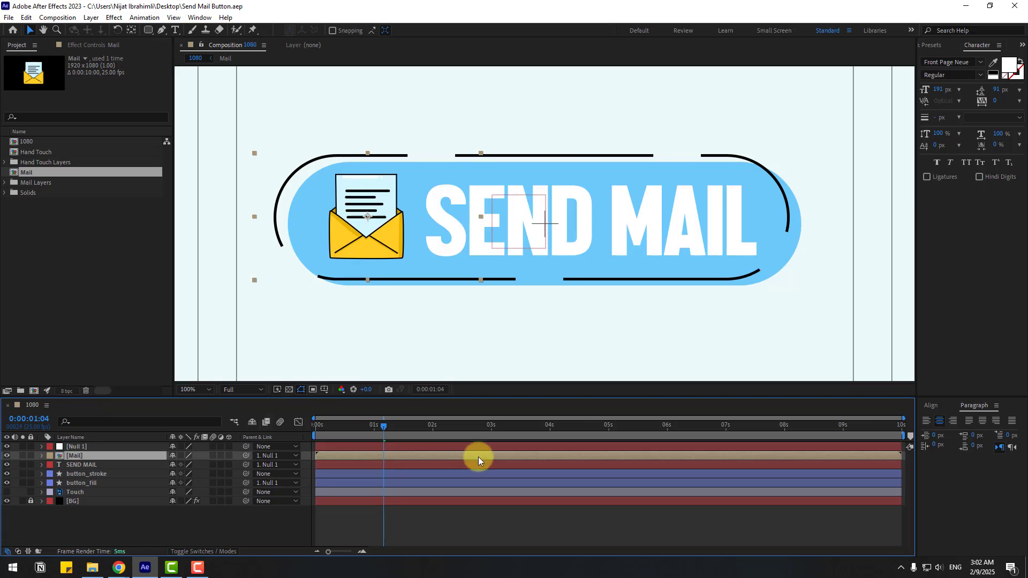
Fit the composition in the view, make the Touch layer visible and move it directly below Null 1 in the layer order.
left_click_drag(364, 432, 233, 394)
left_click(203, 389)
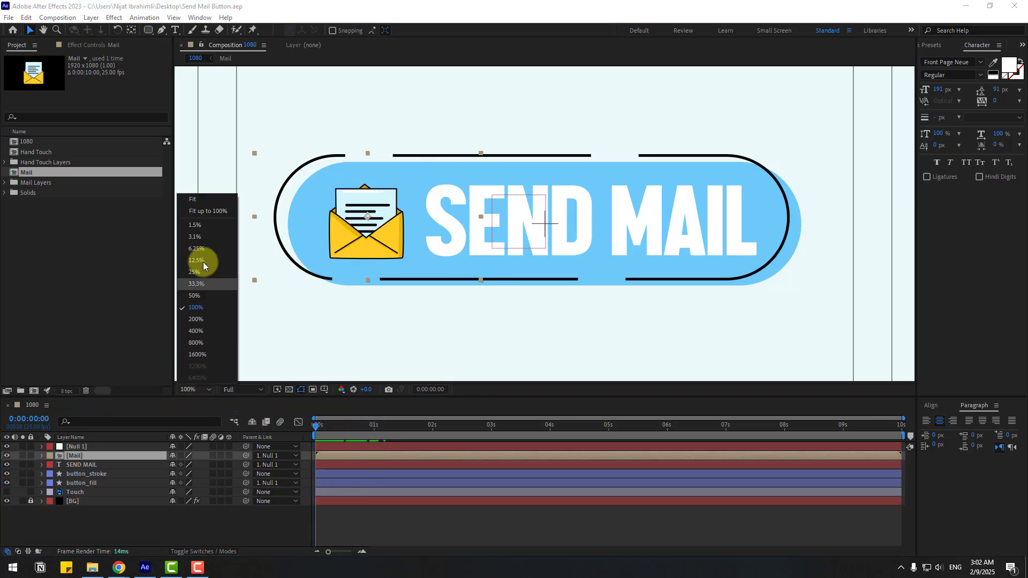
left_click(207, 212)
left_click(215, 507)
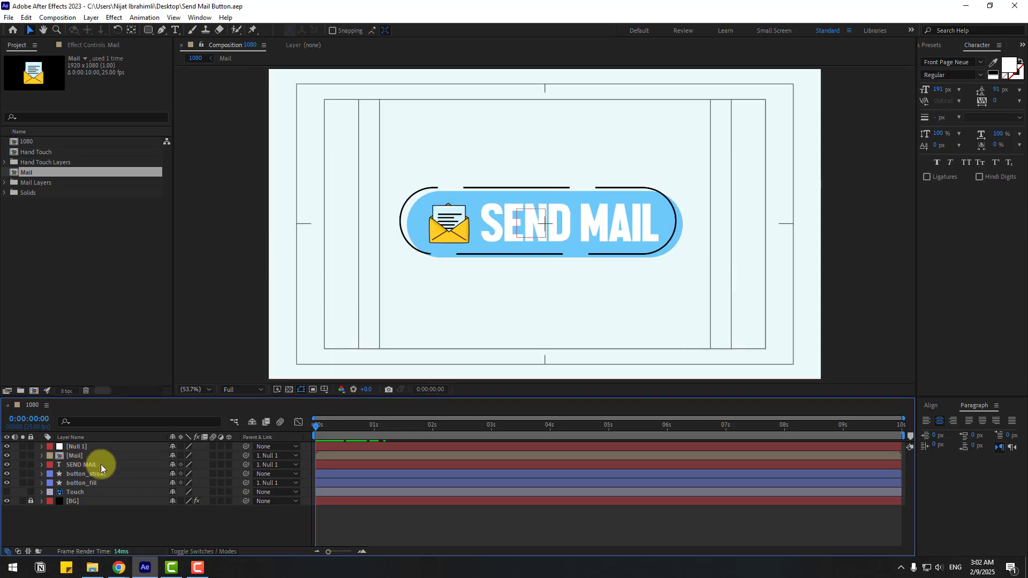
left_click(86, 492)
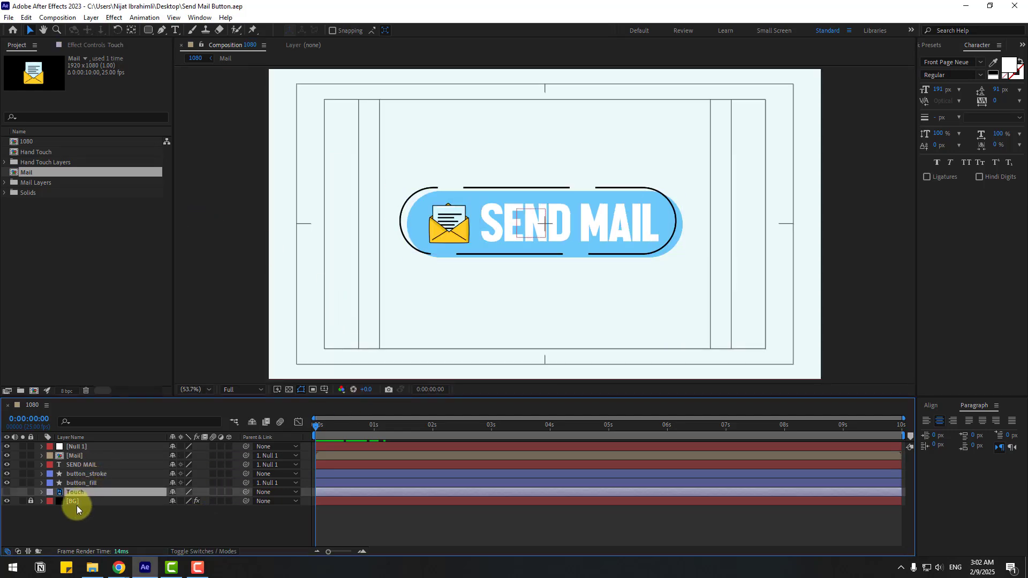
left_click(7, 493)
left_click_drag(79, 491, 114, 451)
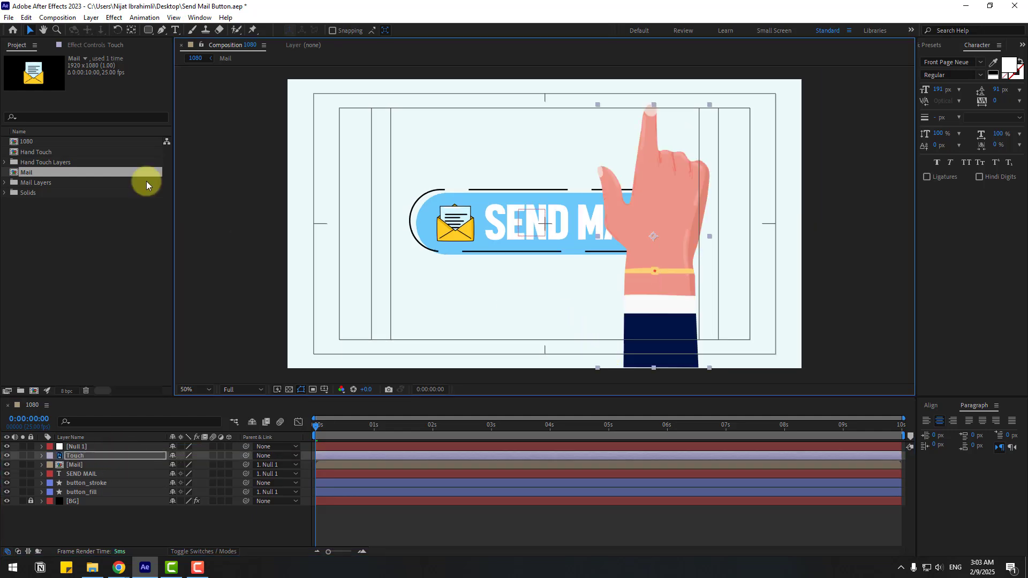
Move the Touch layer's anchor point to the sleeve at the lower edge of the frame.
left_click(131, 30)
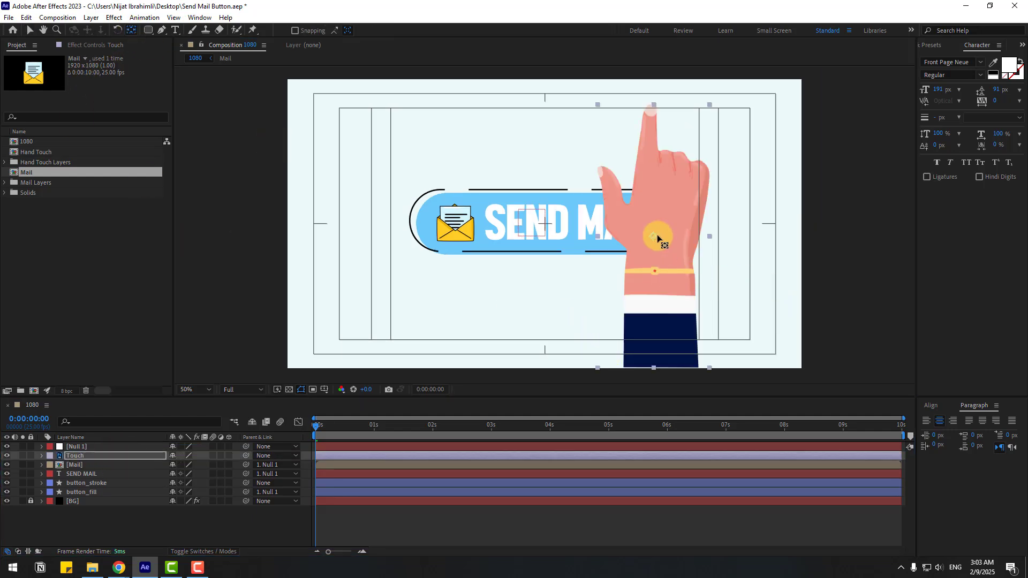
left_click_drag(653, 236, 657, 270)
left_click_drag(674, 350, 669, 362)
key("v")
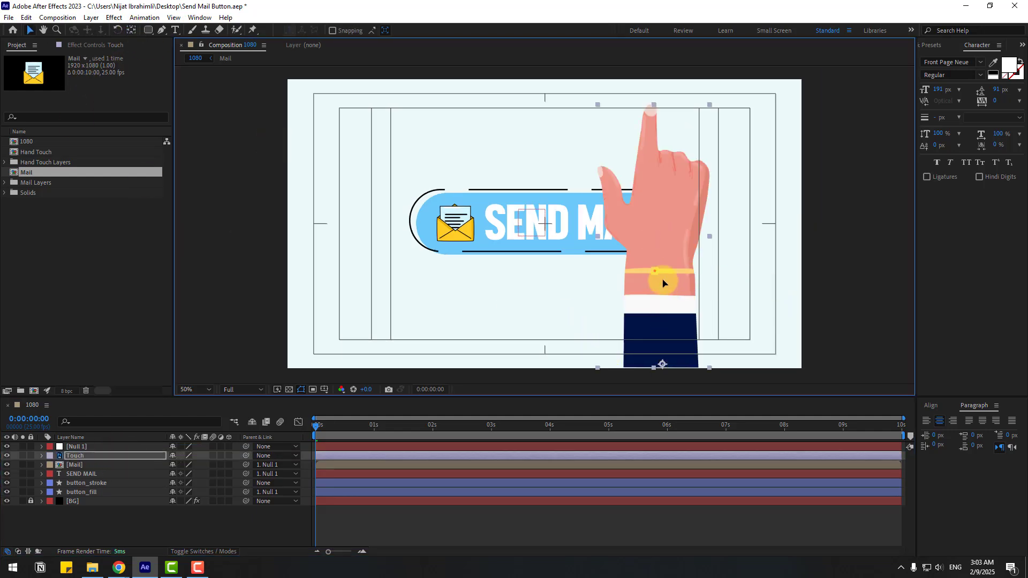
Animate Touch's Position from below the frame at 0:00:00:00 to the fingertip over the button text at 0:00:00:10.
left_click_drag(659, 277, 608, 436)
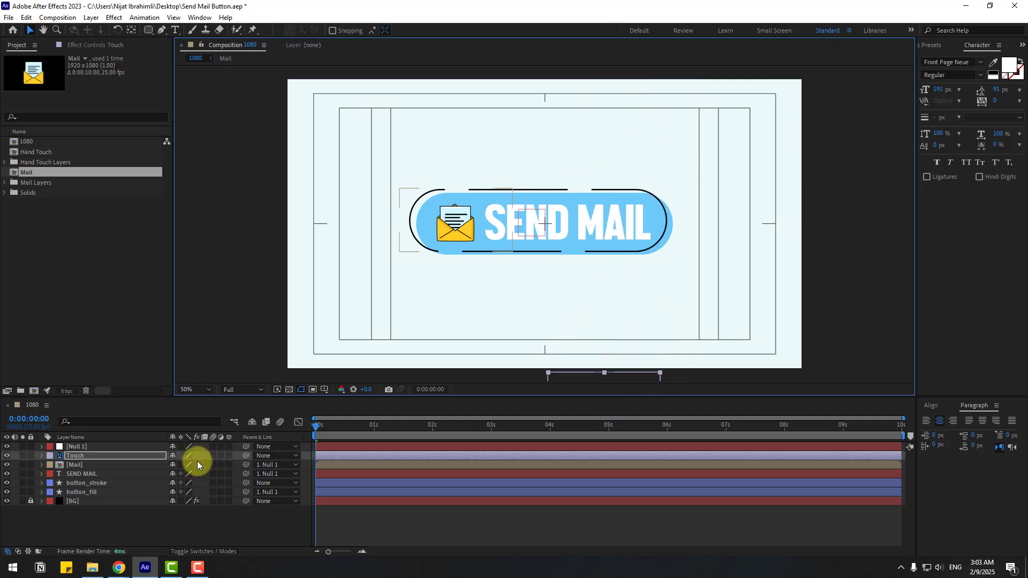
key("p")
left_click(68, 465)
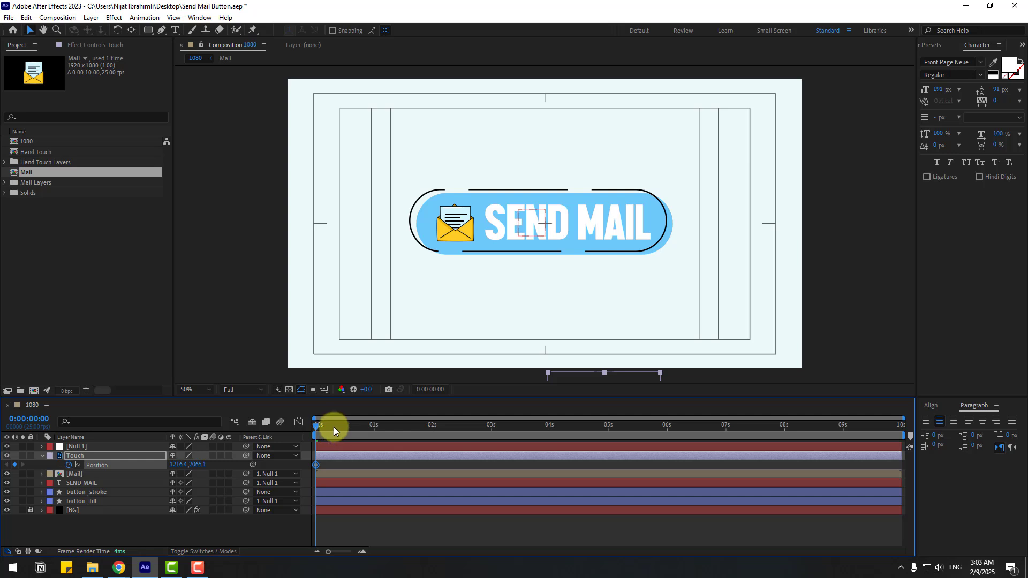
left_click(339, 426)
left_click_drag(196, 465, 300, 471)
left_click_drag(621, 278, 593, 295)
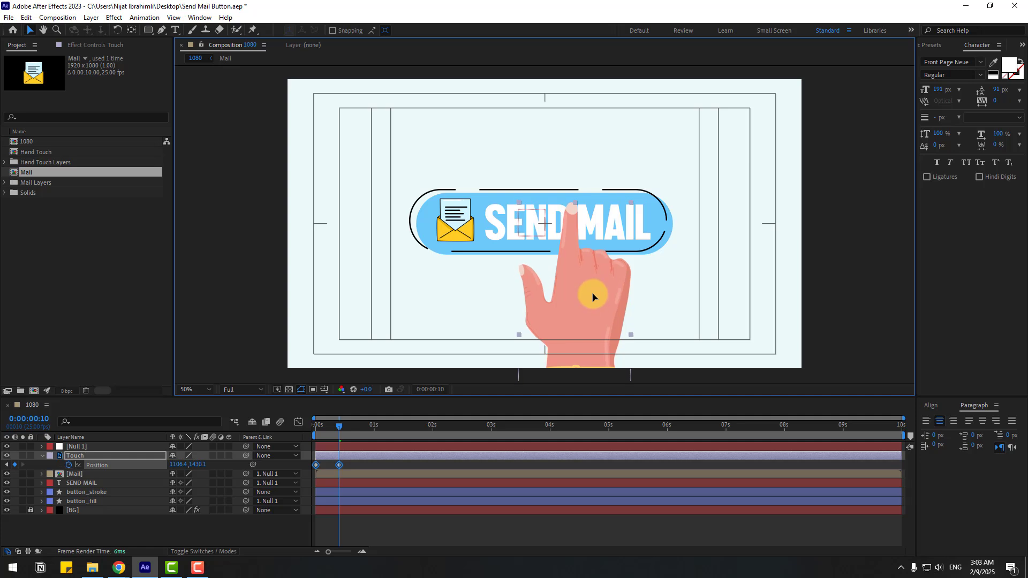
Apply Easy Ease to both Touch Position keyframes and slow the move by delaying the second keyframe.
right_click(317, 465)
mouse_move(385, 456)
left_click(484, 490)
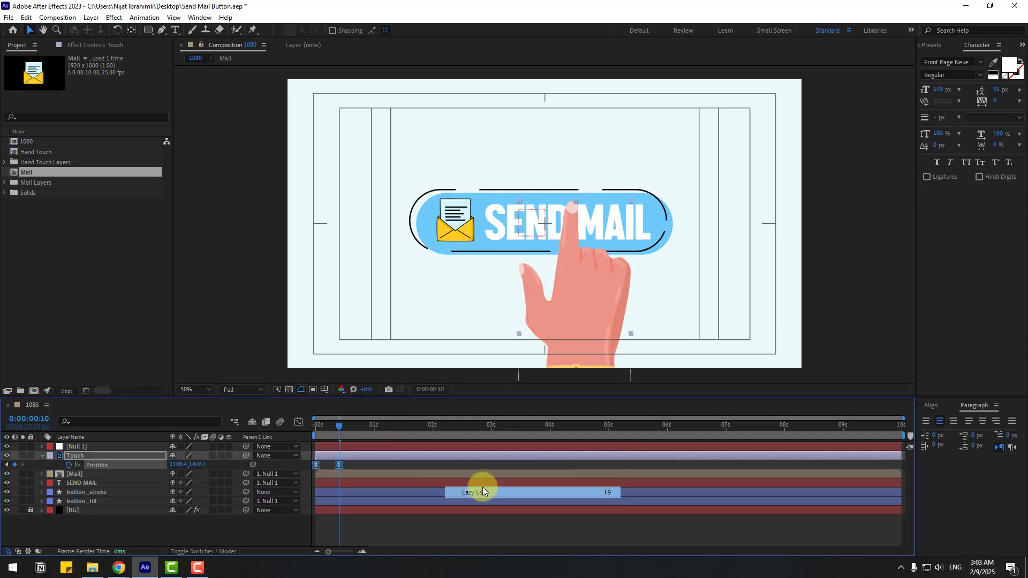
left_click(343, 465)
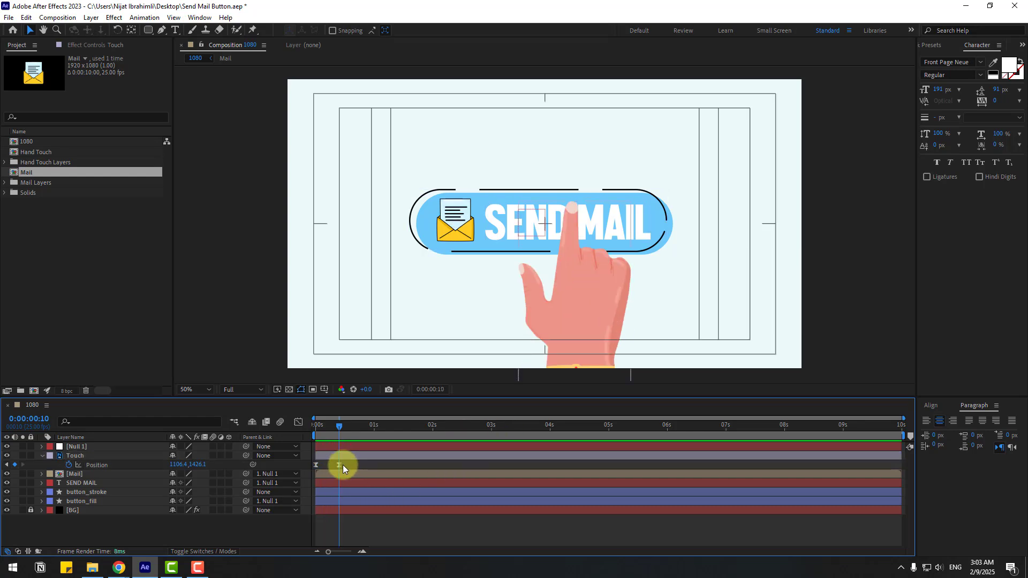
left_click_drag(339, 464, 355, 465)
Sharpen Touch's Position speed curve into a mid-move peak, and shift its second keyframe to 0:00:00:24.
left_click(298, 422)
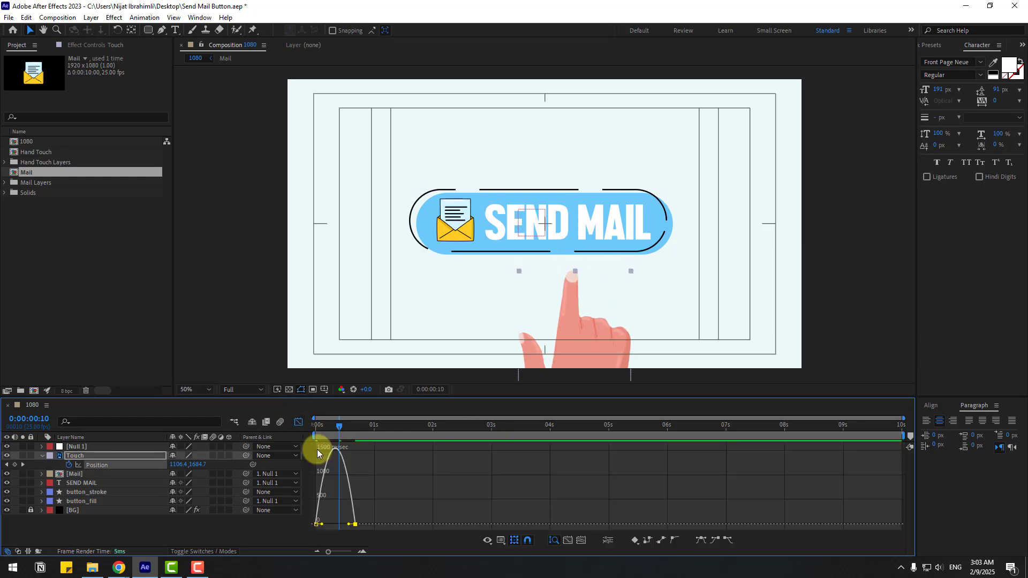
left_click_drag(321, 528, 339, 524)
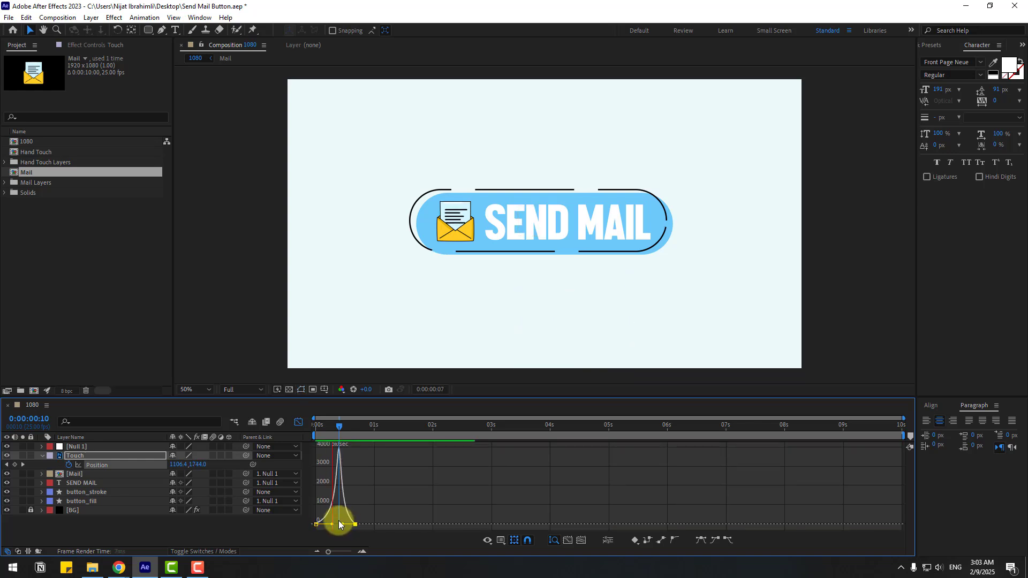
left_click(298, 421)
left_click_drag(354, 465, 370, 466)
key("space")
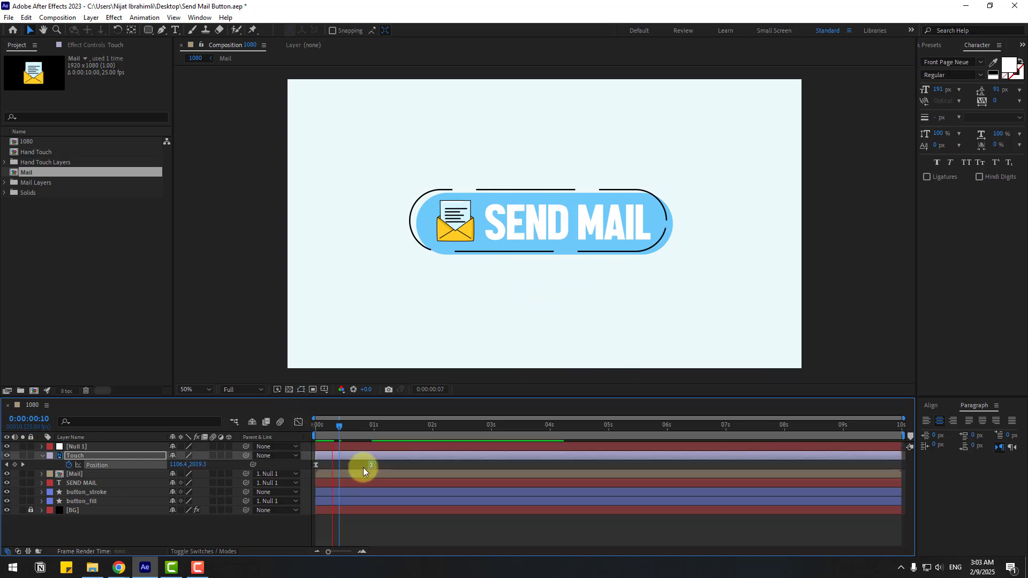
left_click_drag(332, 426, 320, 426)
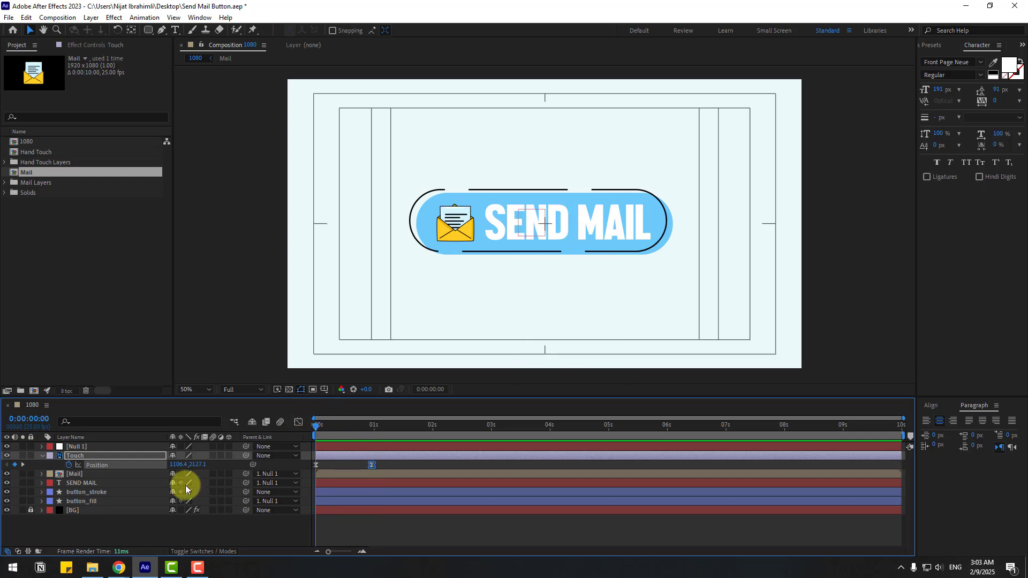
Keyframe Touch's Rotation at -108° on the first frame and 5° at 0:00:00:24.
key("shift+r")
left_click(69, 474)
scroll(423, 318, "down", 2)
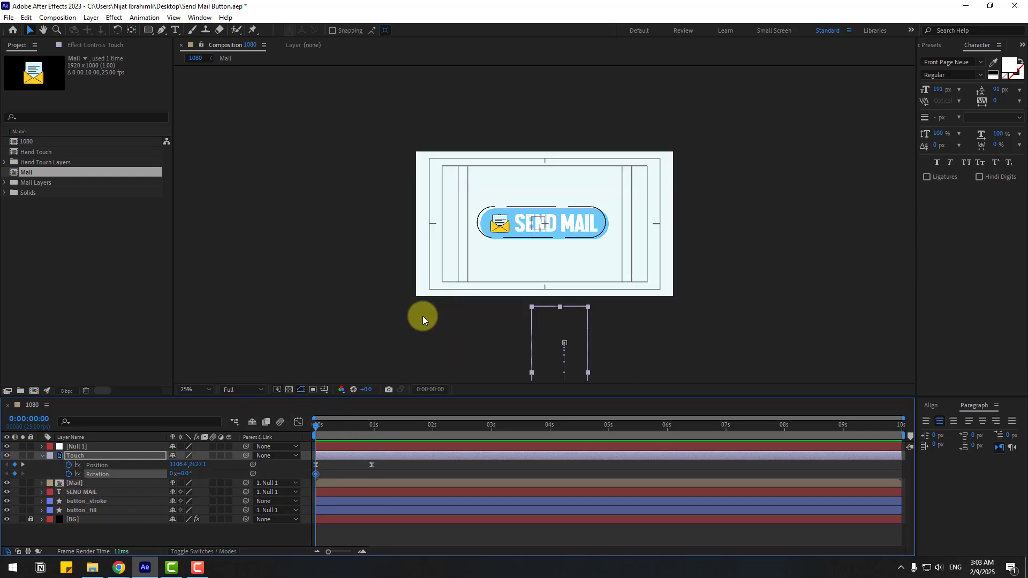
left_click_drag(187, 475, 152, 483)
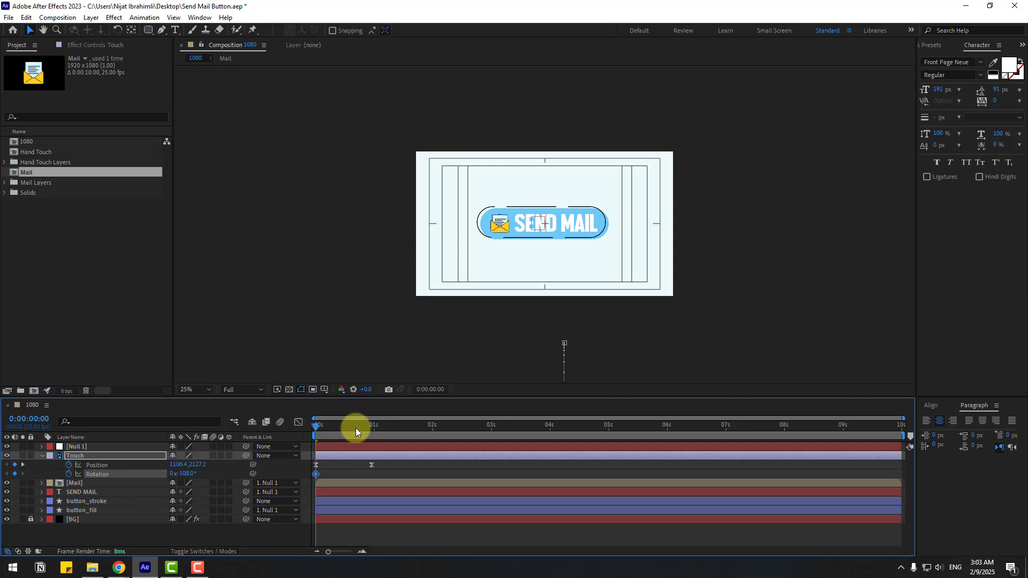
mouse_move(352, 429)
left_mouse_down()
mouse_move(382, 423)
mouse_move(371, 425)
left_mouse_up()
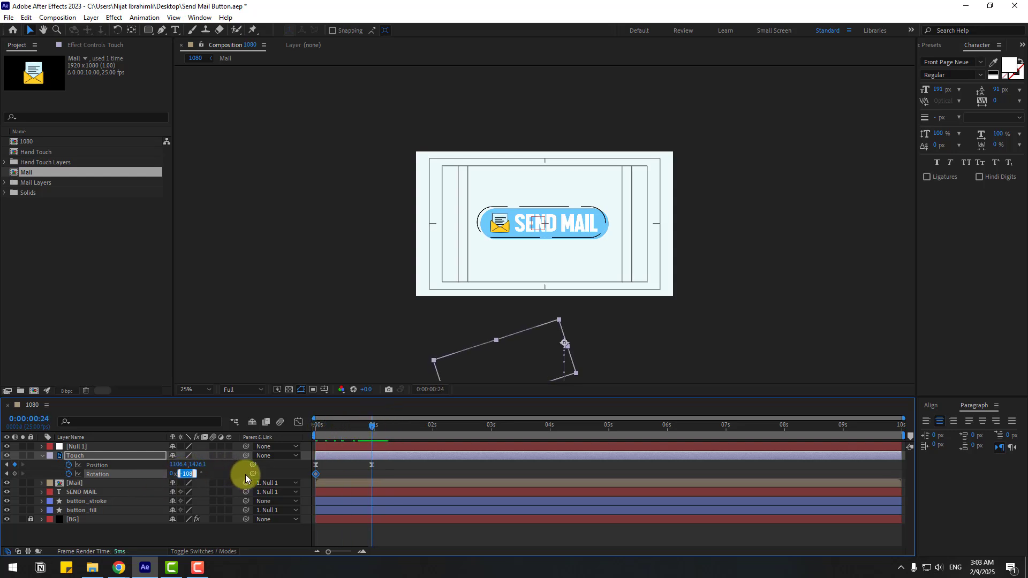
type("5")
key("Return")
key("period")
key("period")
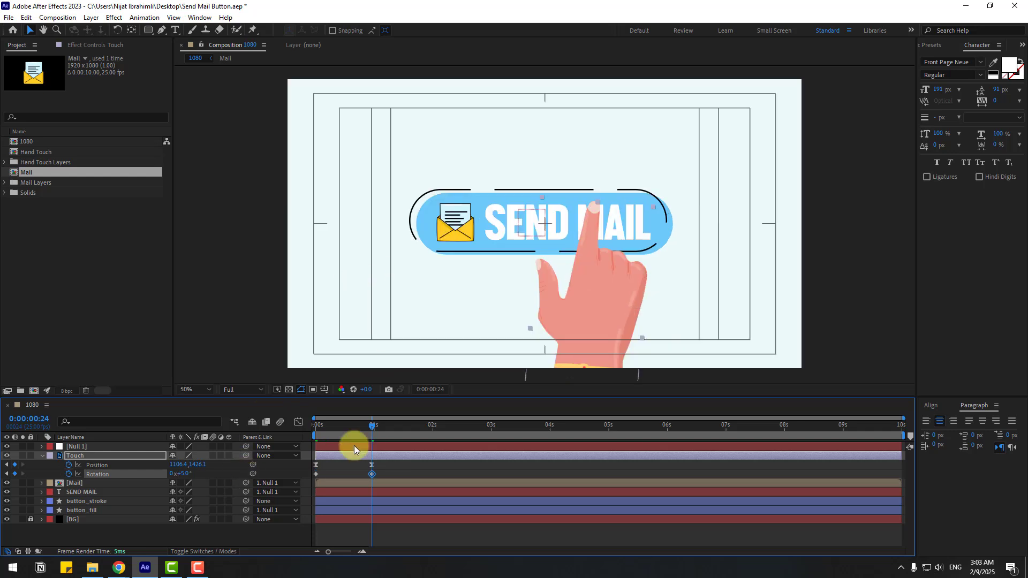
Apply Easy Ease to both Touch Rotation keyframes and preview the hand swinging in.
left_click_drag(375, 475, 311, 475)
right_click(314, 475)
mouse_move(375, 466)
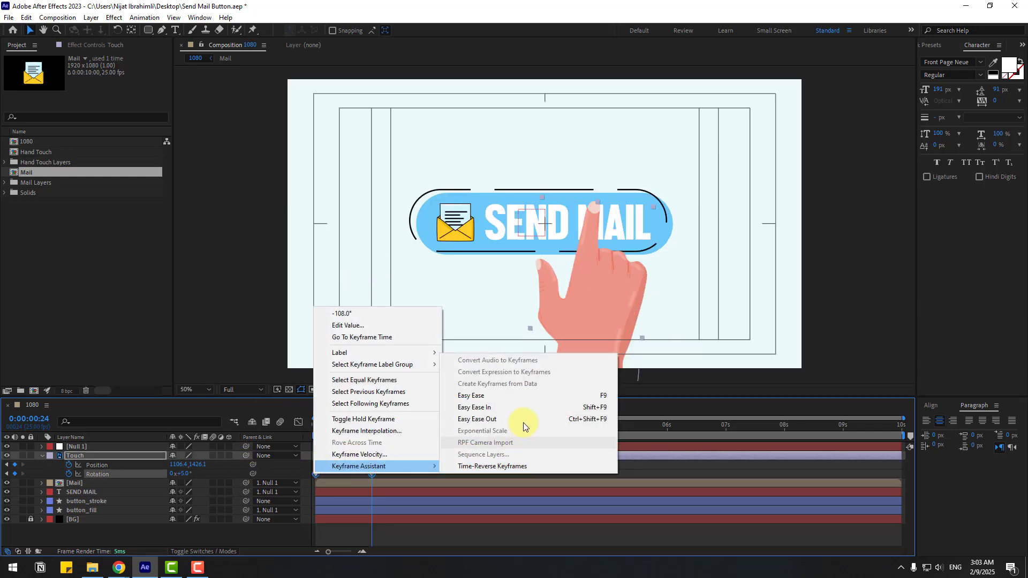
left_click(495, 398)
key("space")
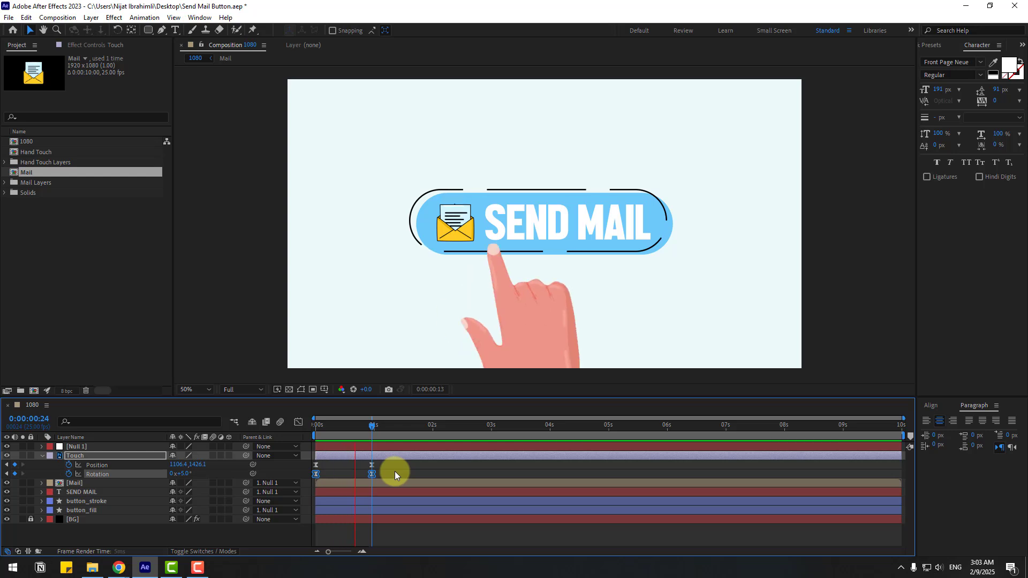
left_click(395, 470)
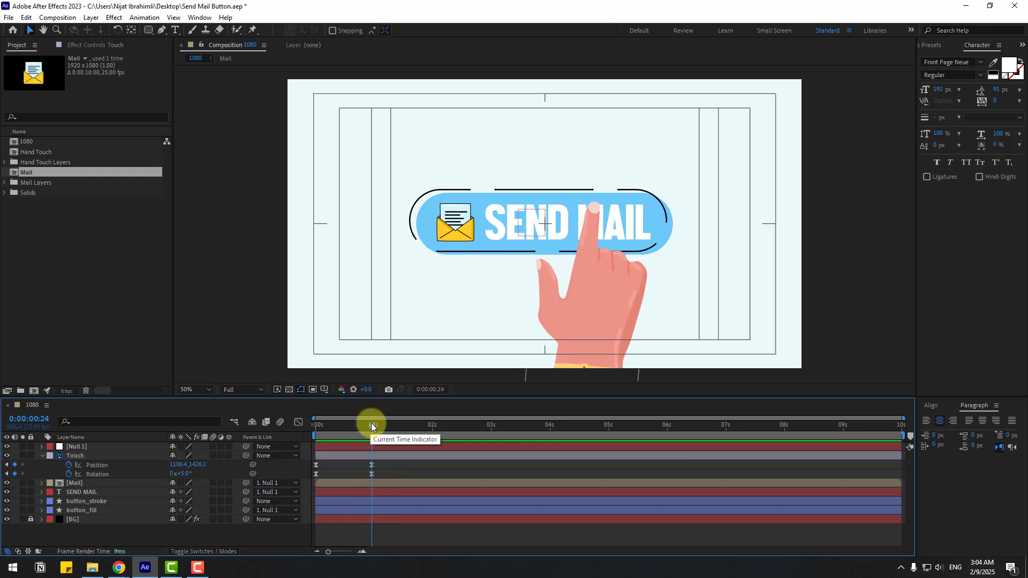
Set Touch's Rotation at 0:00:00:24 to 0° and add holding Position and Rotation keyframes at 0:00:01:04.
left_click(185, 473)
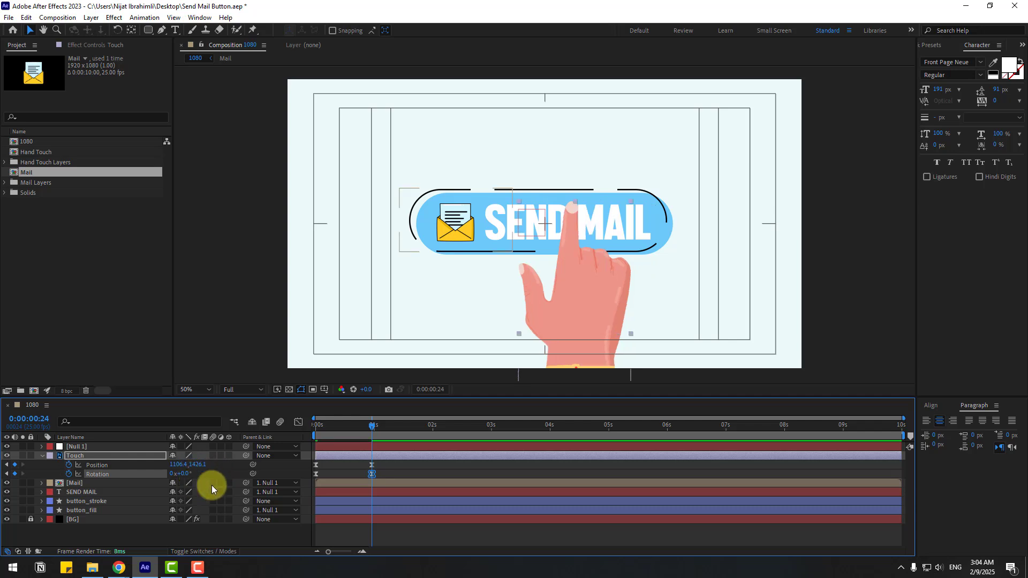
mouse_move(374, 428)
left_mouse_down()
mouse_move(330, 430)
mouse_move(384, 429)
left_mouse_up()
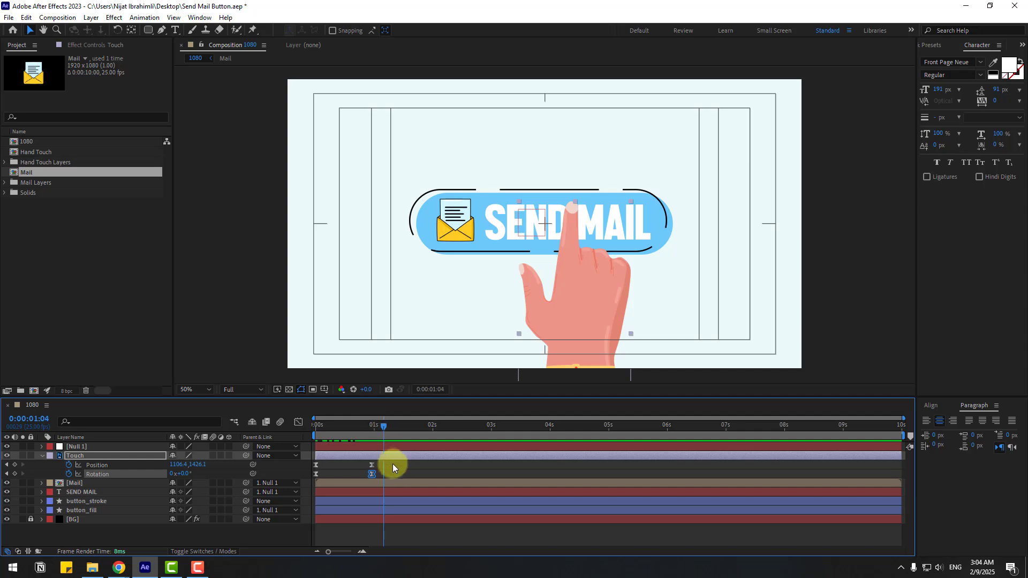
left_click(422, 468)
left_click(65, 499)
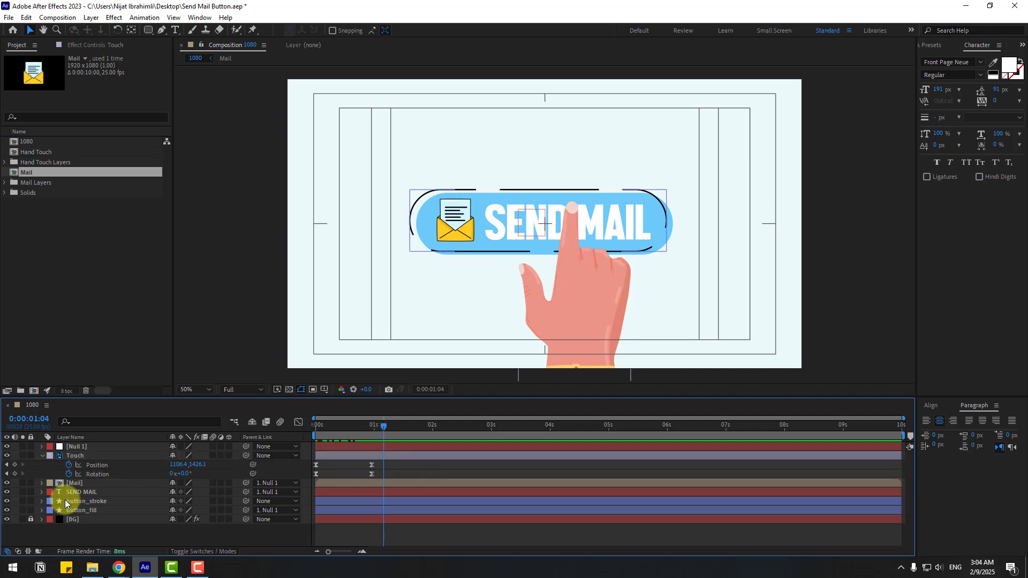
left_click(15, 474)
left_click(15, 465)
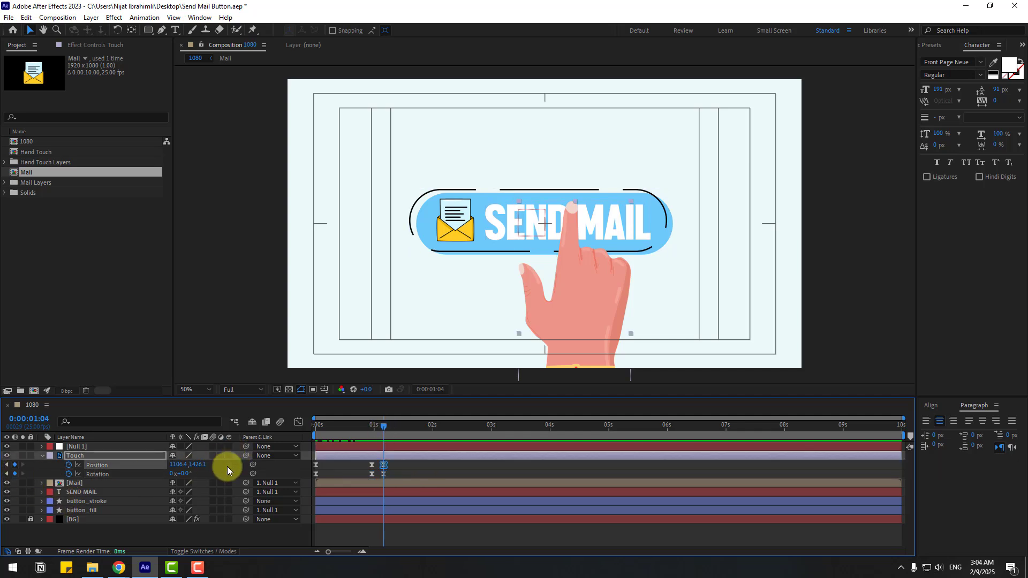
At 0:00:01:14, set Touch's Rotation to 12° and move the hand to Position about 1163, 1414.
key("shift+Page_Down")
left_click_drag(180, 473, 199, 468)
left_click_drag(614, 330, 619, 326)
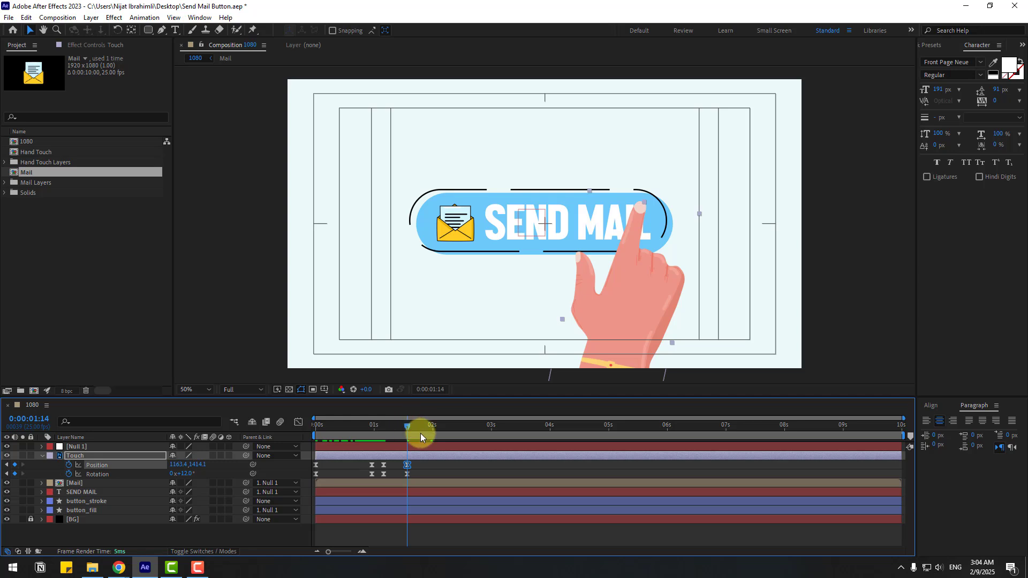
At 0:00:01:20, set Touch's Rotation to -13° and move the hand to Position 1119.4, 1432.1.
left_click(428, 388)
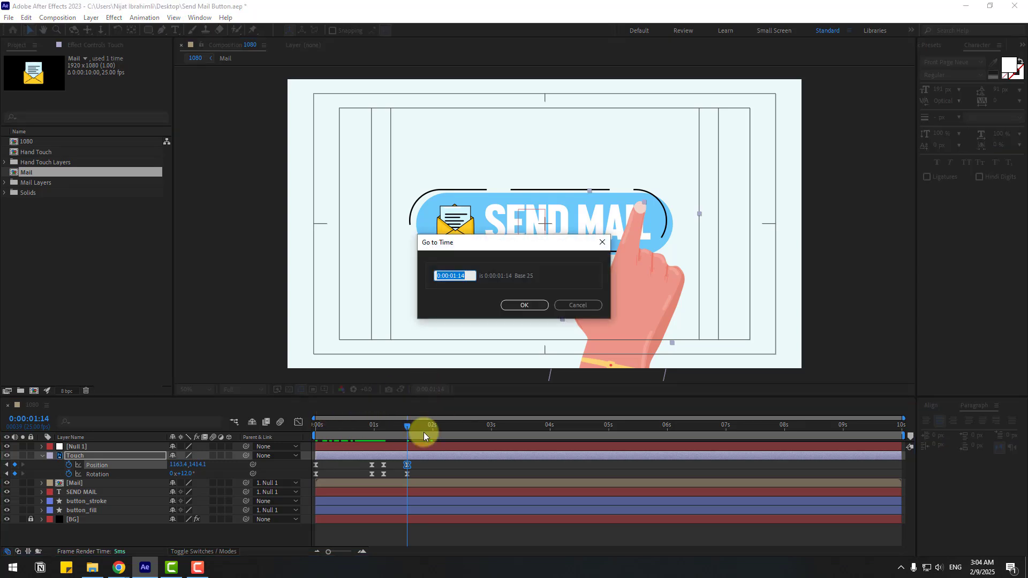
type("+6")
left_click(537, 303)
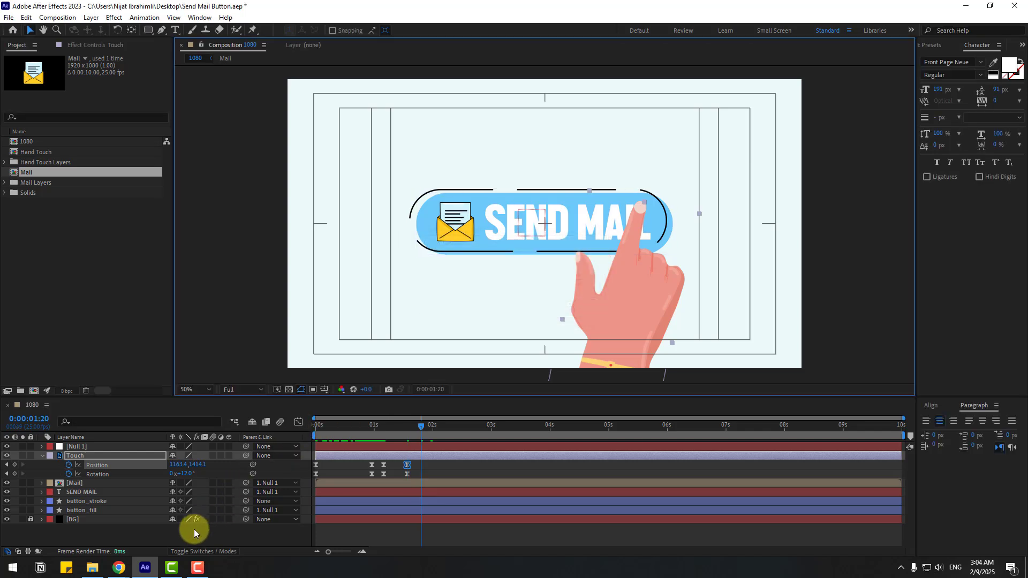
left_click_drag(178, 473, 175, 475)
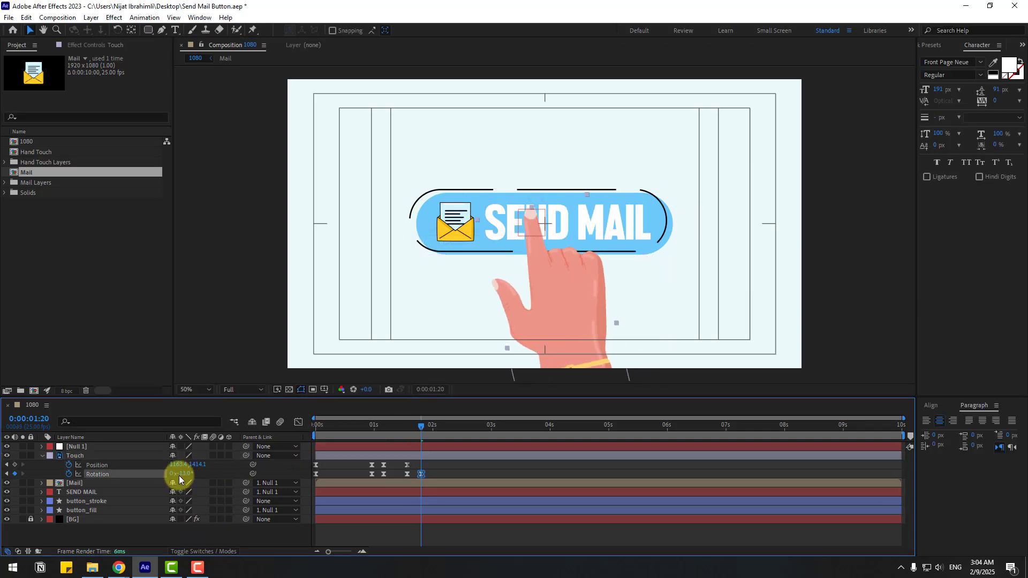
left_click_drag(567, 279, 554, 286)
At 0:00:01:23, set Touch's Rotation to -8° and nudge the hand to add a Position keyframe.
key("Page_Down")
key("Page_Down")
key("Page_Down")
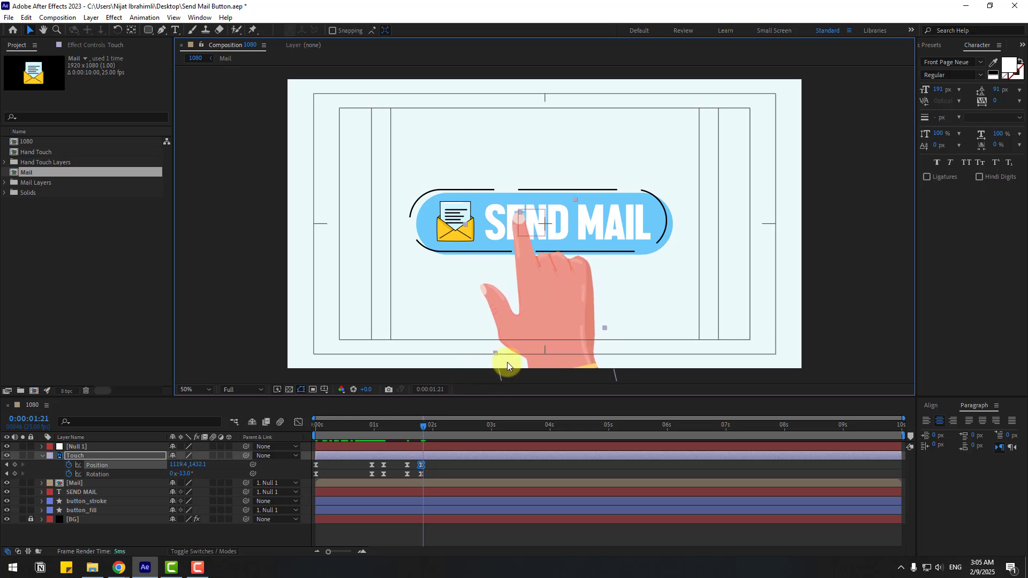
left_click_drag(183, 475, 186, 474)
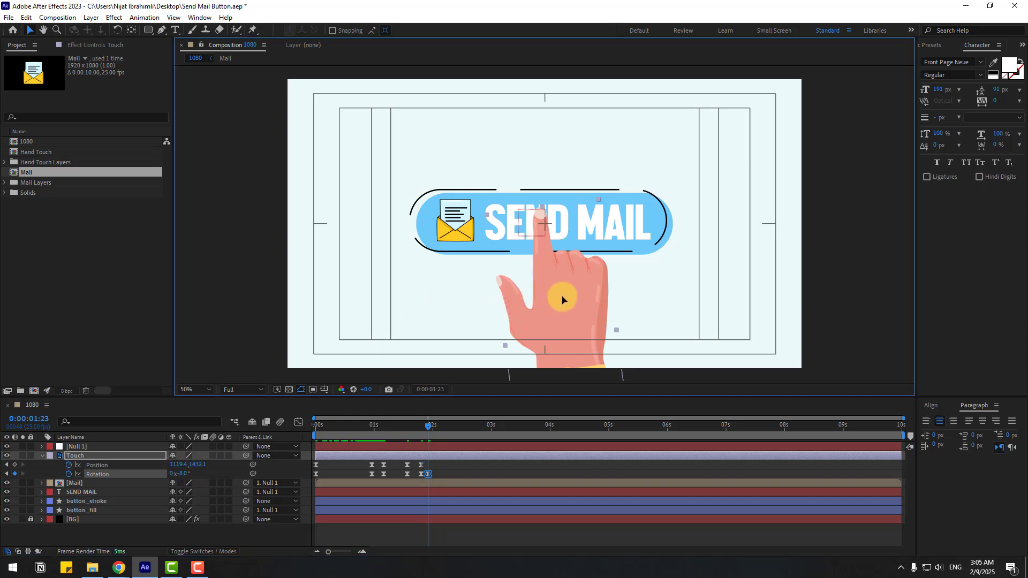
left_click_drag(560, 297, 583, 296)
At 0:00:02:01, keyframe Touch at Position 1129.4, 1436.1 with Rotation -11°.
key("Page_Down")
key("Page_Down")
left_click(183, 474)
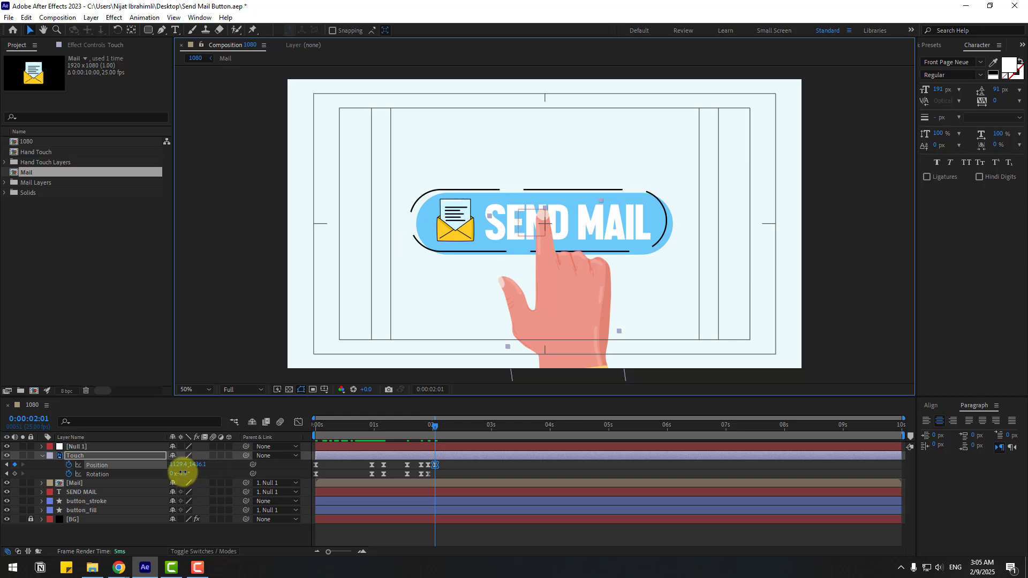
left_click_drag(183, 473, 180, 471)
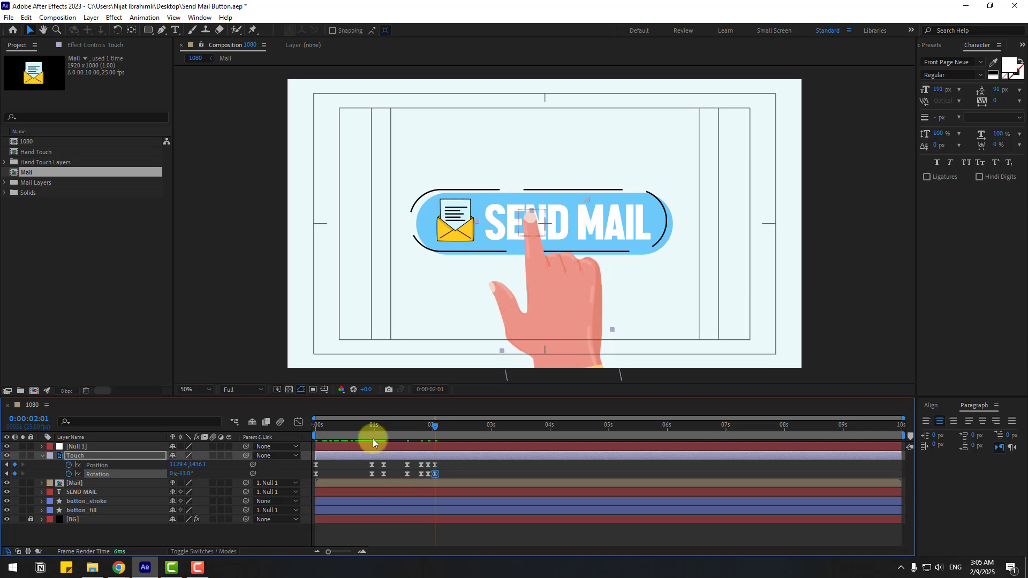
Move the work area's start to about half a second into the timeline and preview the hand motion.
left_click_drag(314, 436, 347, 436)
key("space")
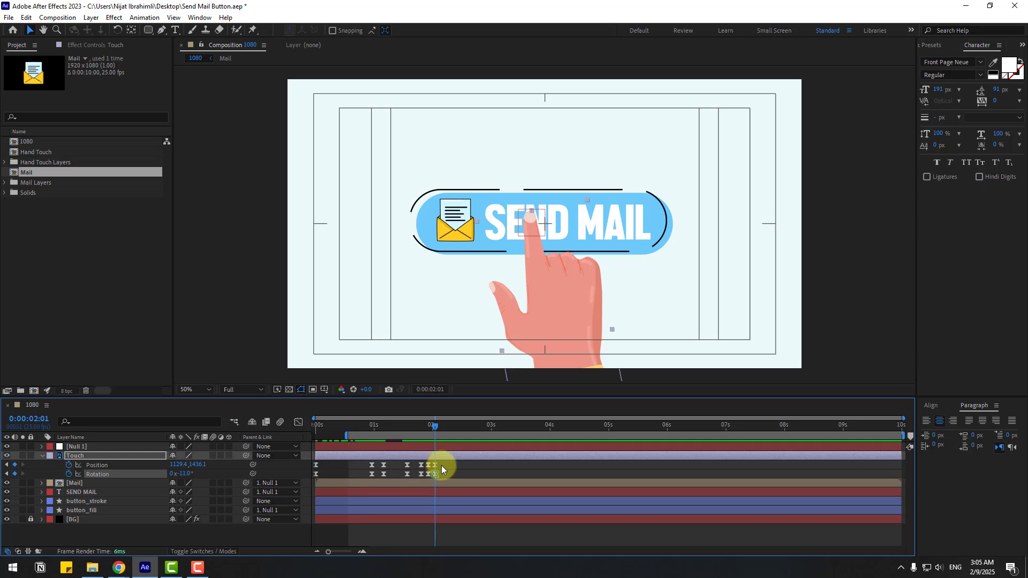
Retime Touch's later Position and Rotation keyframes by respacing and shifting them along the timeline, and preview the hand motion.
left_click_drag(436, 475, 470, 471)
key("space")
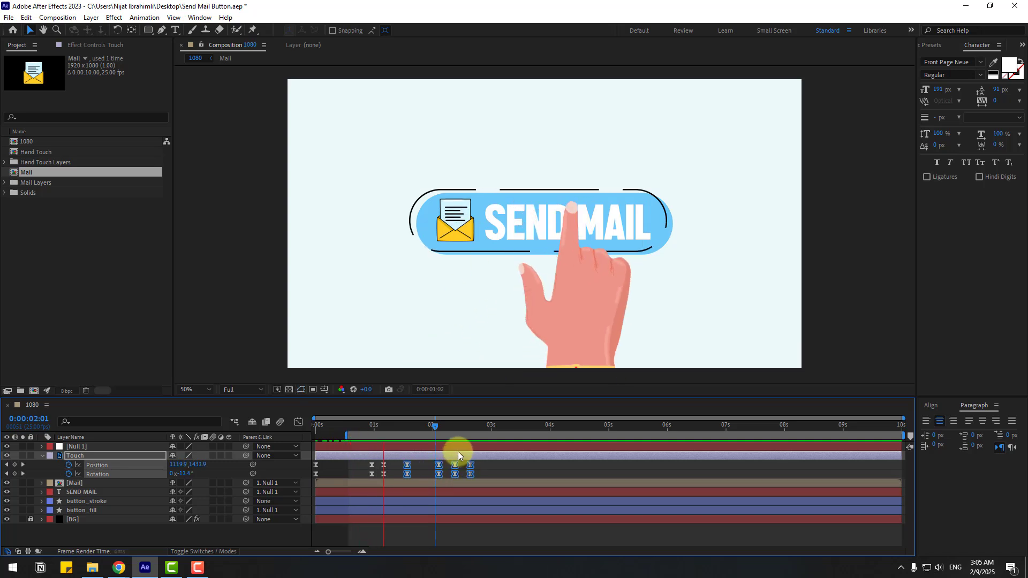
key("space")
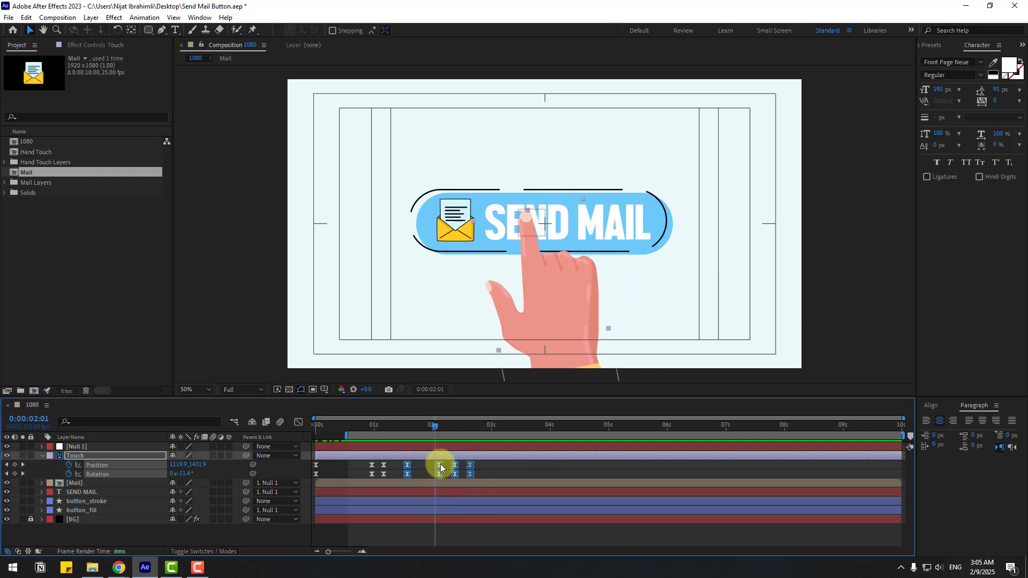
left_click_drag(439, 475, 364, 449)
key("space")
key("space")
key("space")
Place eight Puppet Position pins on the hand at 0:00:01:09, on the index finger, thumb, knuckle, palm and forearm.
left_click(253, 30)
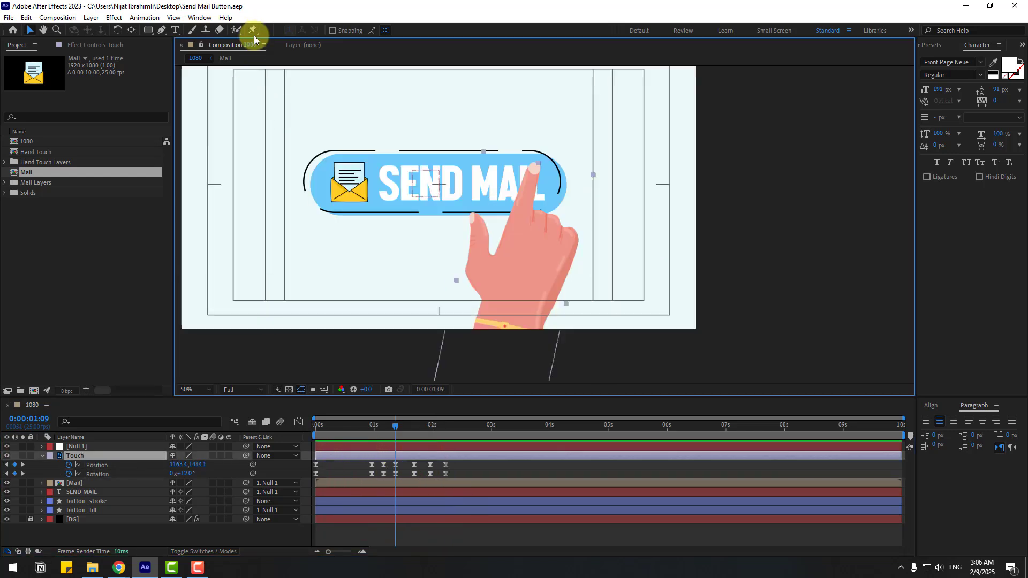
left_click(535, 166)
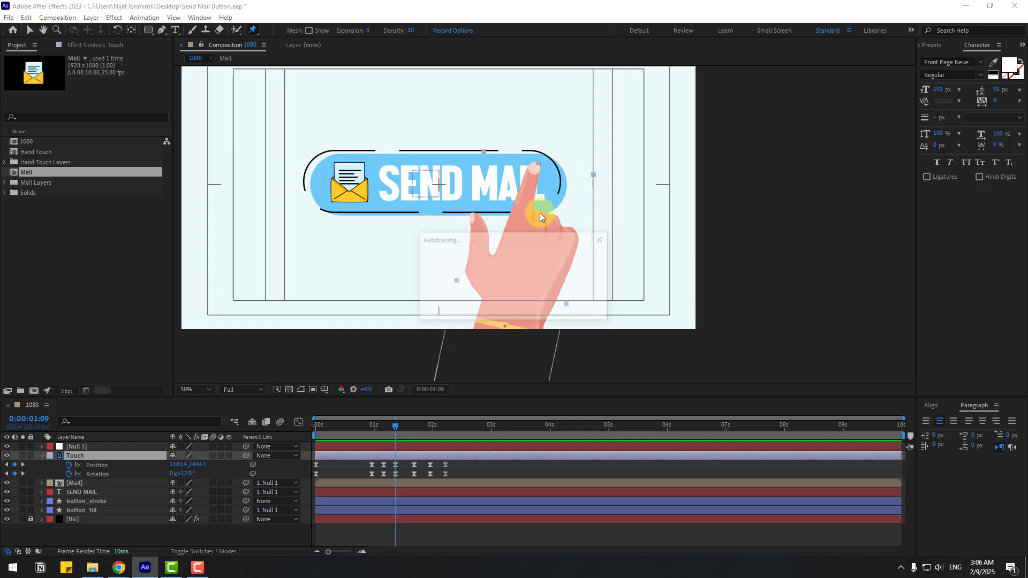
left_click(477, 225)
left_click(516, 219)
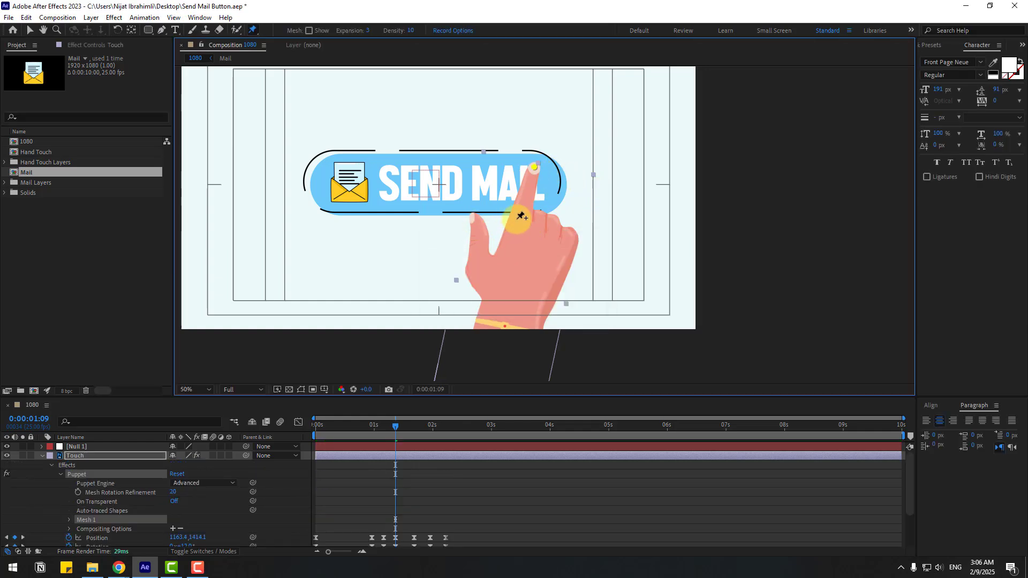
left_click(562, 241)
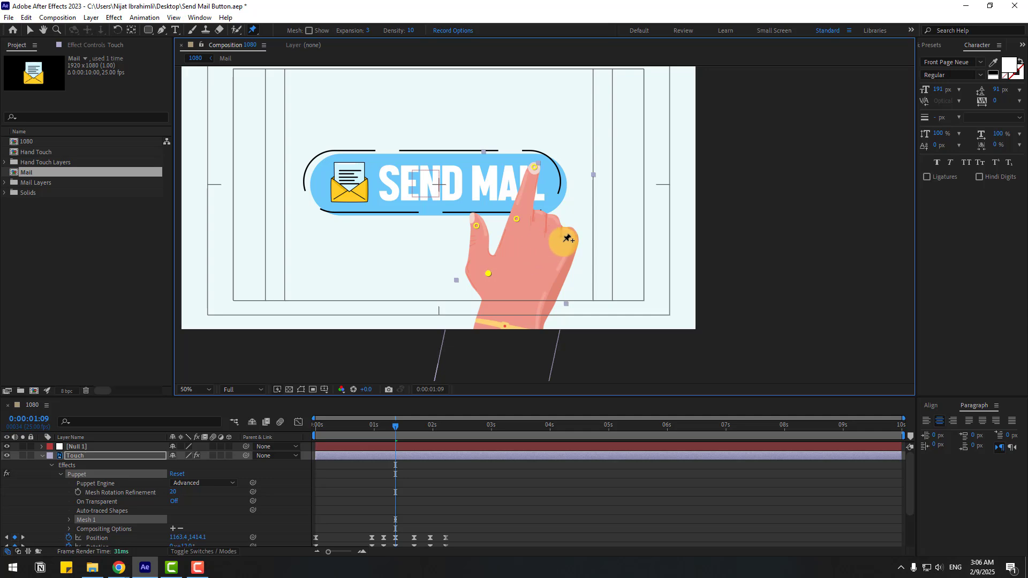
left_click(545, 295)
left_click(477, 344)
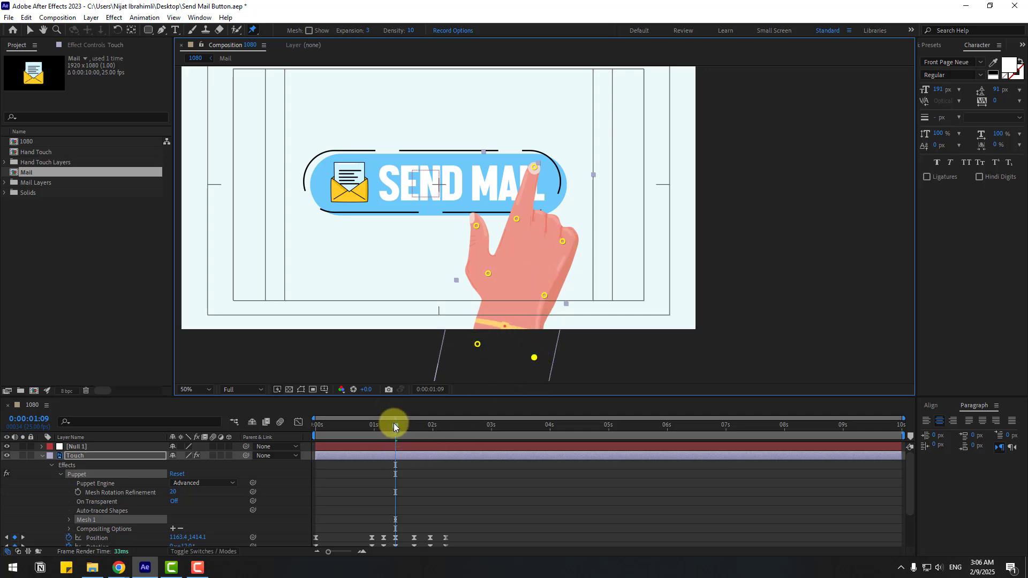
Reveal Touch's puppet pin keyframes and move them all earlier to line up with the layer's third Position keyframe.
left_click_drag(394, 423, 396, 423)
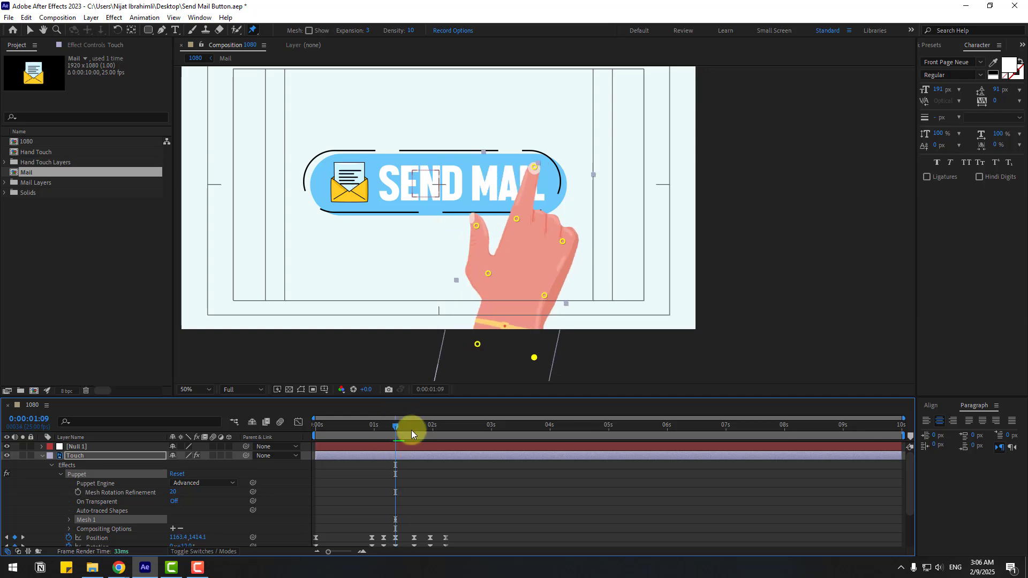
key("u")
key("u")
key("grave")
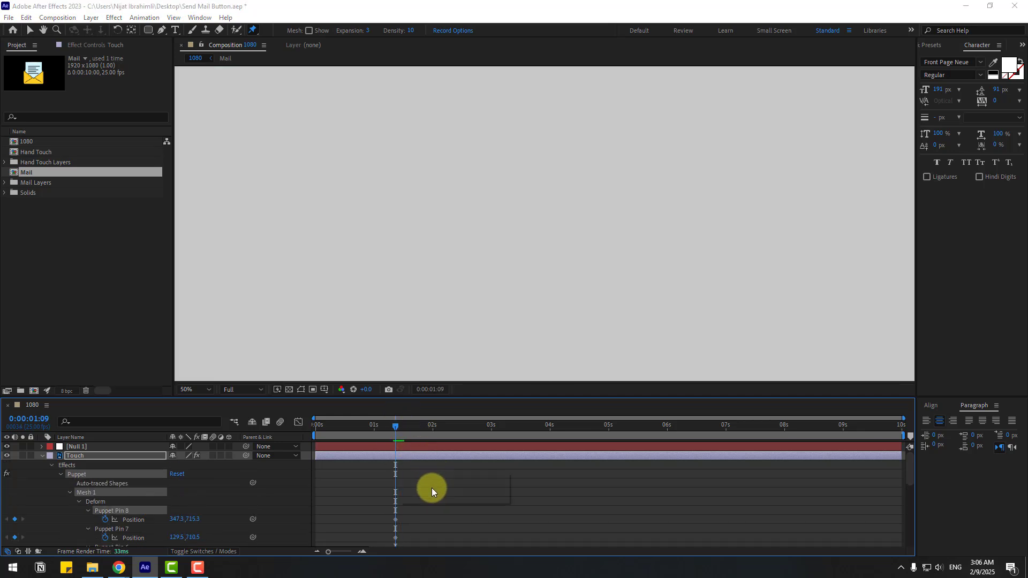
left_click_drag(415, 73, 486, 67)
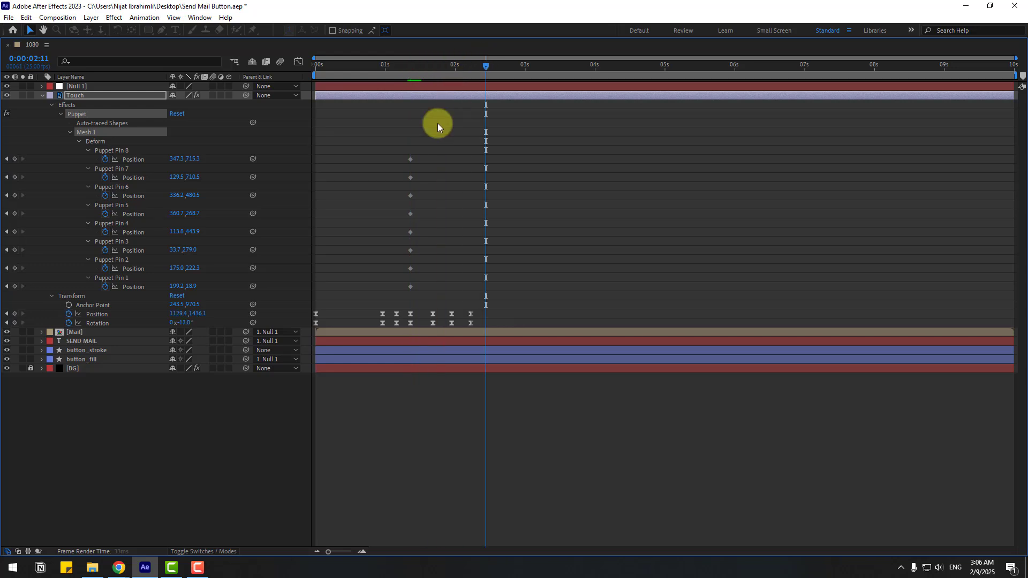
left_click_drag(435, 133, 395, 287)
key("grave")
At 0:00:01:09, move the index fingertip's puppet pin to bend the finger right, and keyframe the pin at the finger's base.
left_click_drag(392, 424, 413, 425)
left_click(454, 485)
scroll(467, 481, "down", 5)
key("Page_Up")
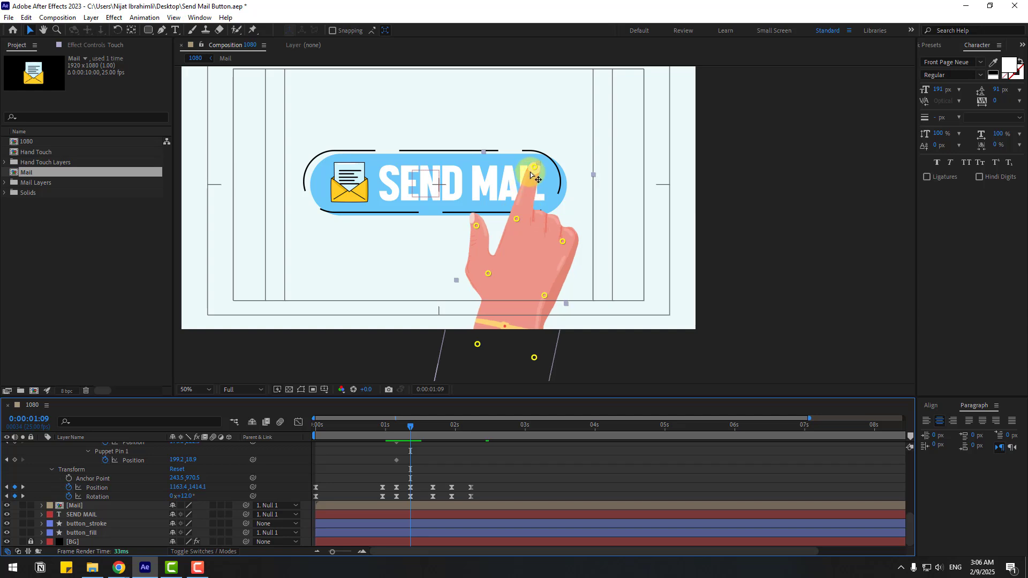
left_click_drag(534, 170, 553, 172)
left_click(513, 224)
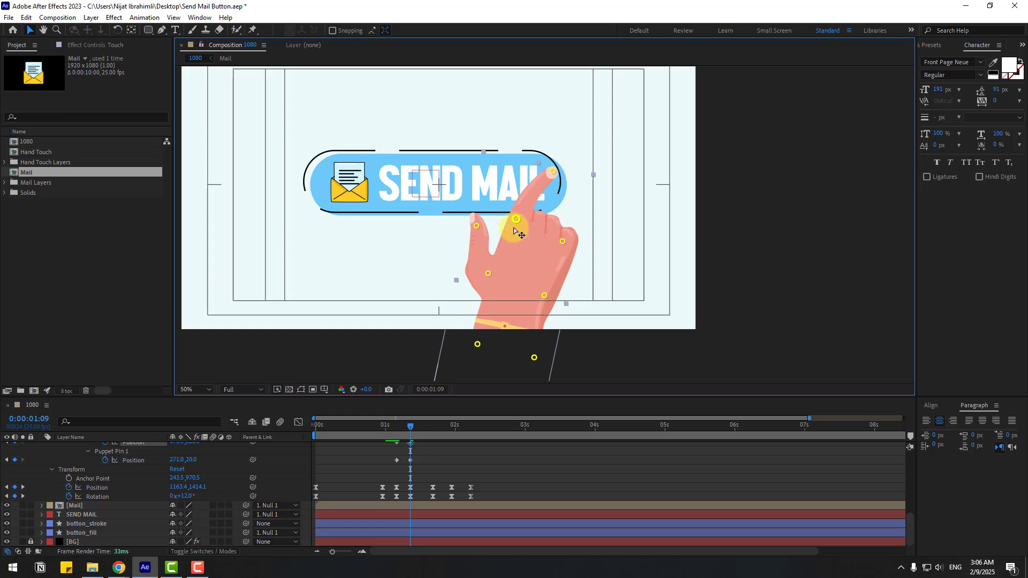
Keyframe the fingertip pin bent left to 145.7, 11.5 at 0:00:01:17 and bent right to 228.6, 11.1 at 0:00:01:24.
key("space")
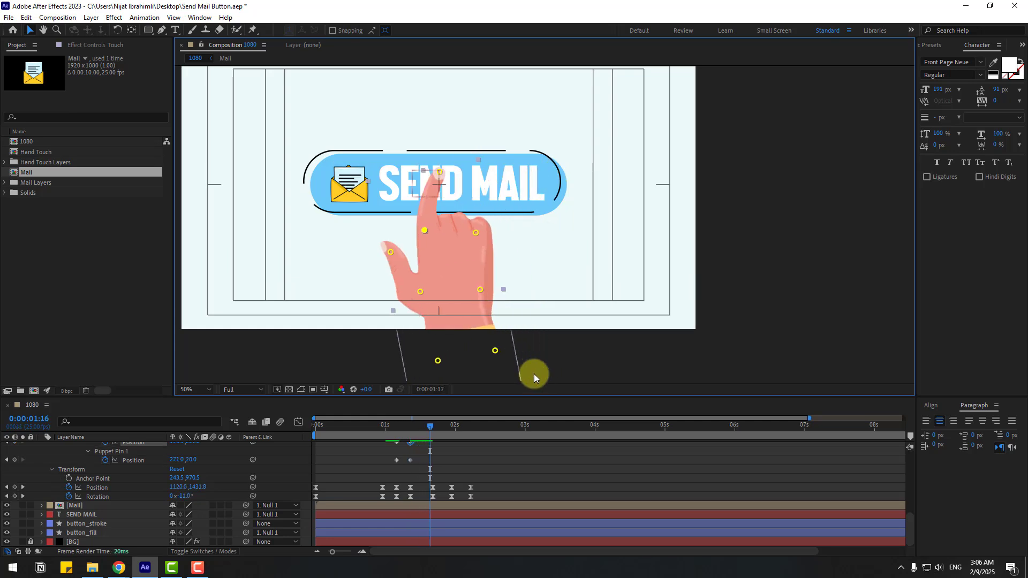
left_click_drag(428, 174, 397, 179)
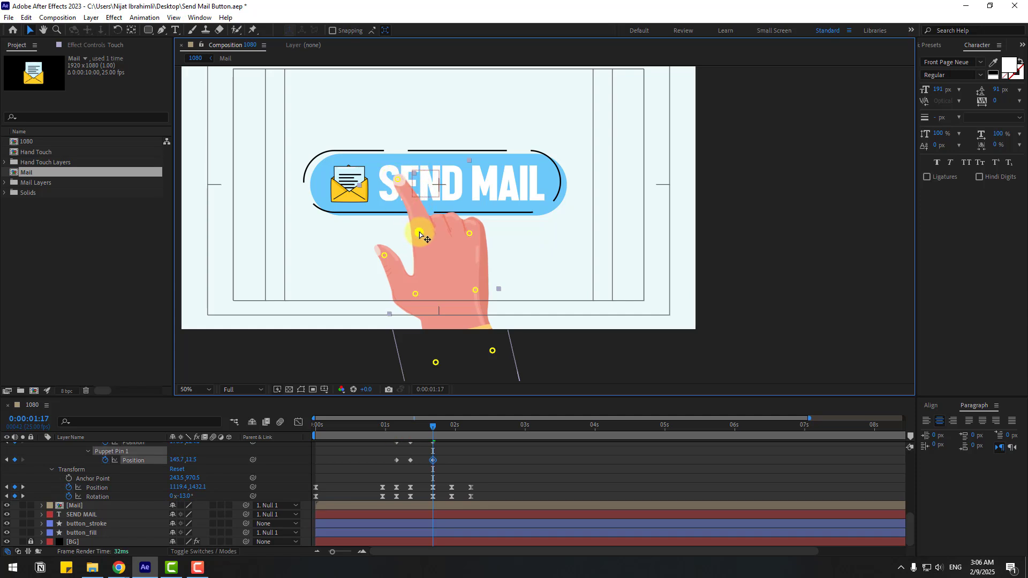
key("space")
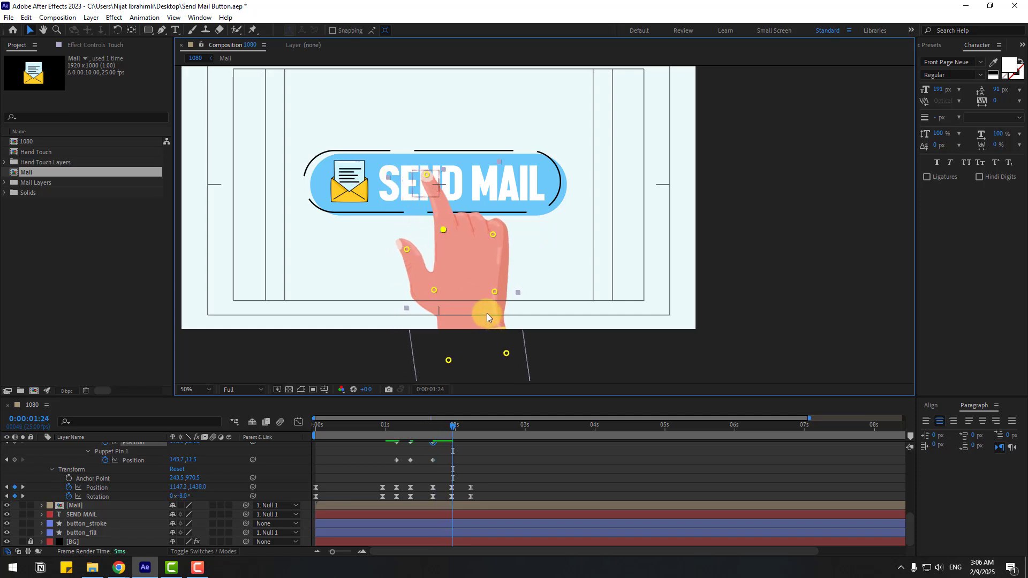
left_click(430, 175)
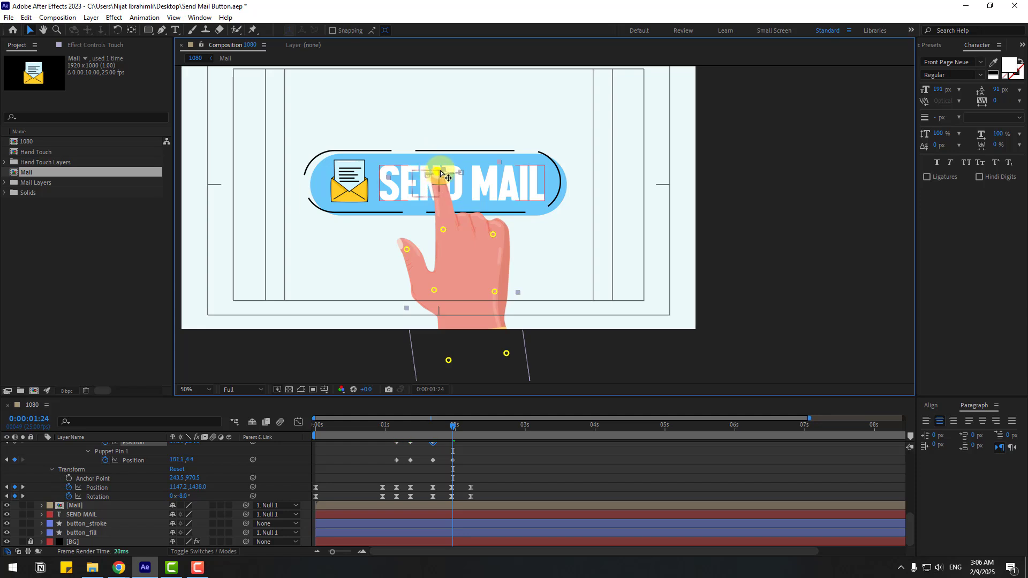
left_click_drag(448, 171, 452, 170)
At 0:00:02:06, bend the fingertip pin left to Position 176.4, 7.1 and preview the finger motion.
key("Page_Down")
key("Page_Down")
key("Page_Down")
key("Page_Down")
key("Page_Down")
key("Page_Down")
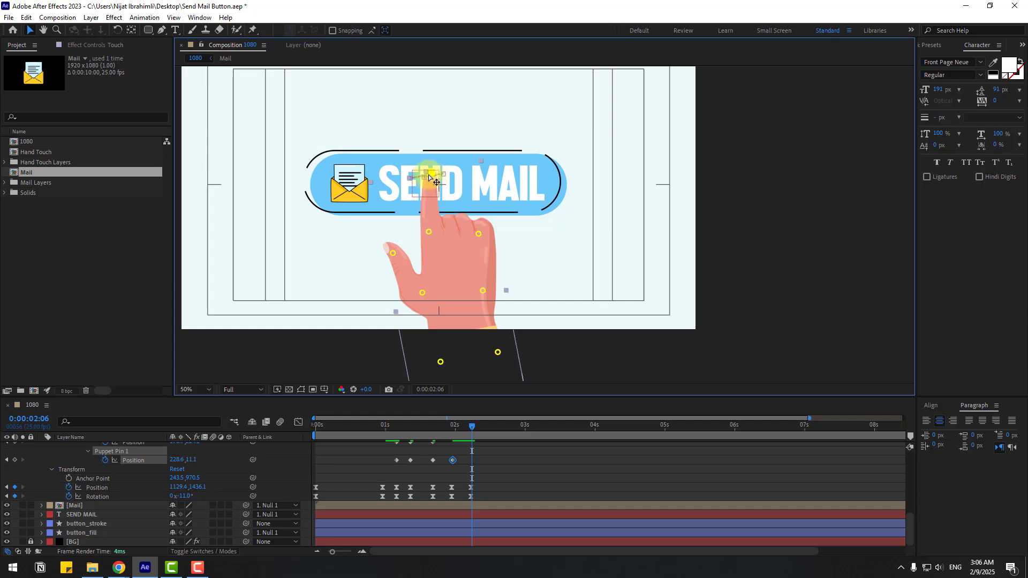
key("space")
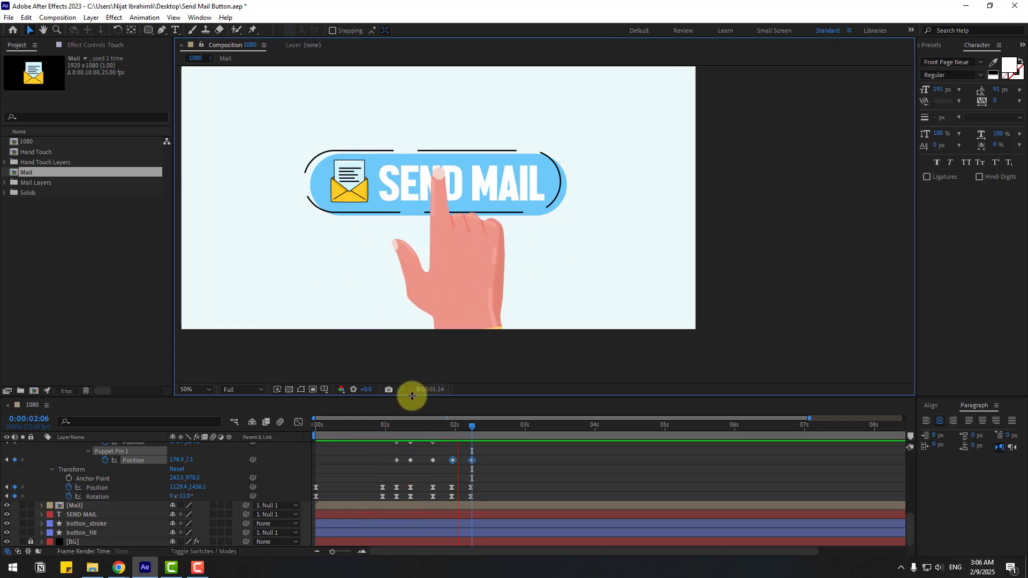
Apply Easy Ease to all of Puppet Pin 1's Position keyframes.
left_click(439, 468)
left_click_drag(482, 464, 385, 461)
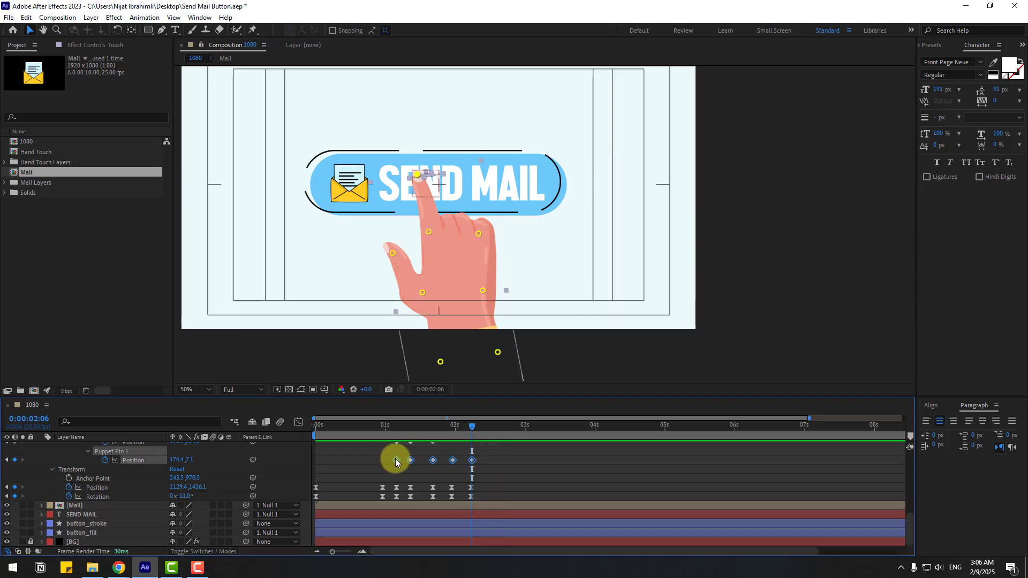
right_click(396, 459)
mouse_move(415, 451)
left_click(555, 486)
Apply Easy Ease to Puppet Pin 2's Position keyframes and preview the animation.
scroll(549, 487, "up", 2)
left_click(407, 477)
left_click_drag(445, 464, 399, 470)
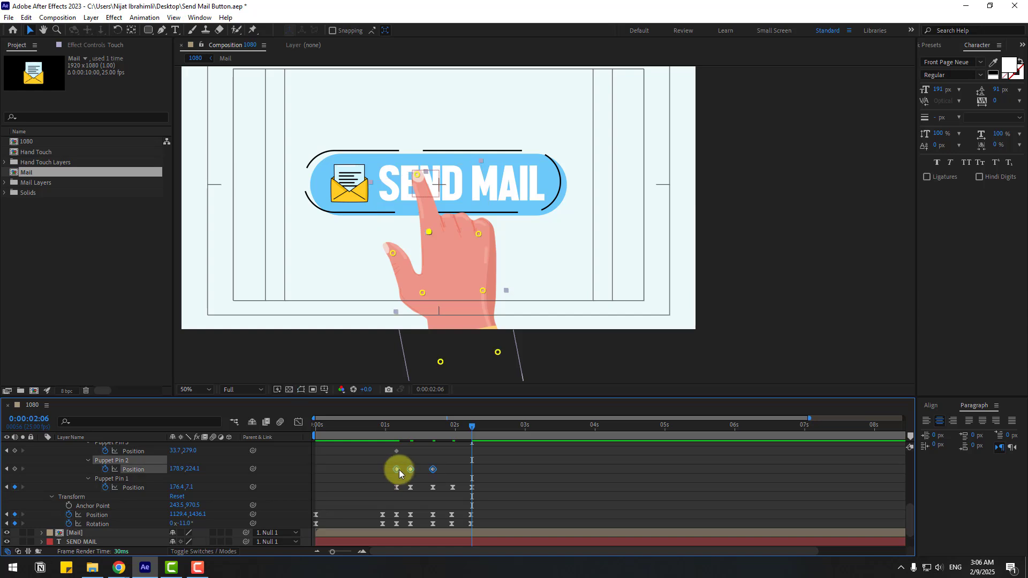
right_click(399, 470)
mouse_move(465, 462)
left_click(555, 497)
key("space")
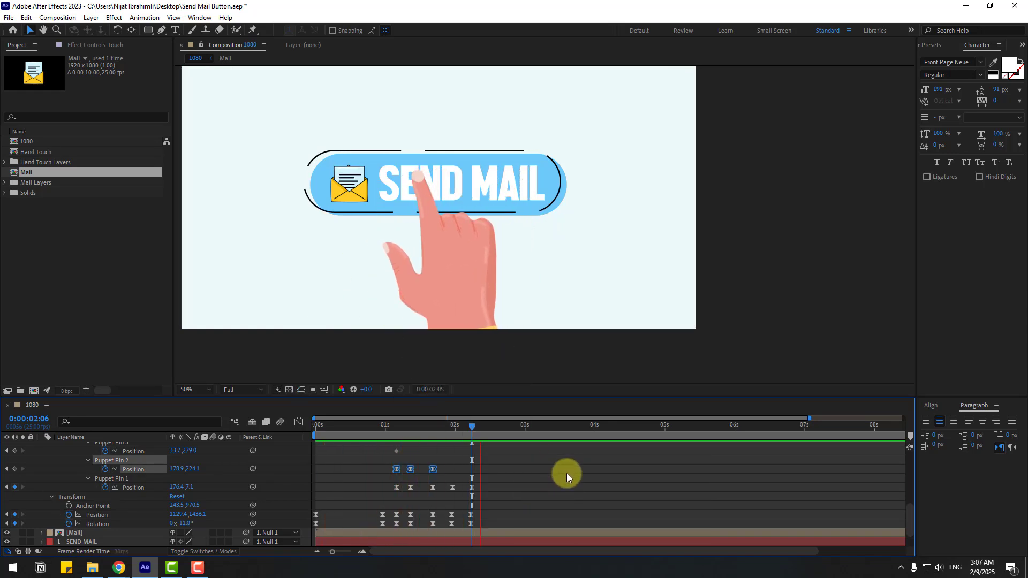
Add a Touch Position keyframe at 0:00:02:16 and lower the hand out of frame to 1129.4, 2076.1 at 0:00:03:12.
left_click_drag(472, 432, 506, 435)
left_click(542, 477)
scroll(200, 486, "up", 5)
left_click(133, 477)
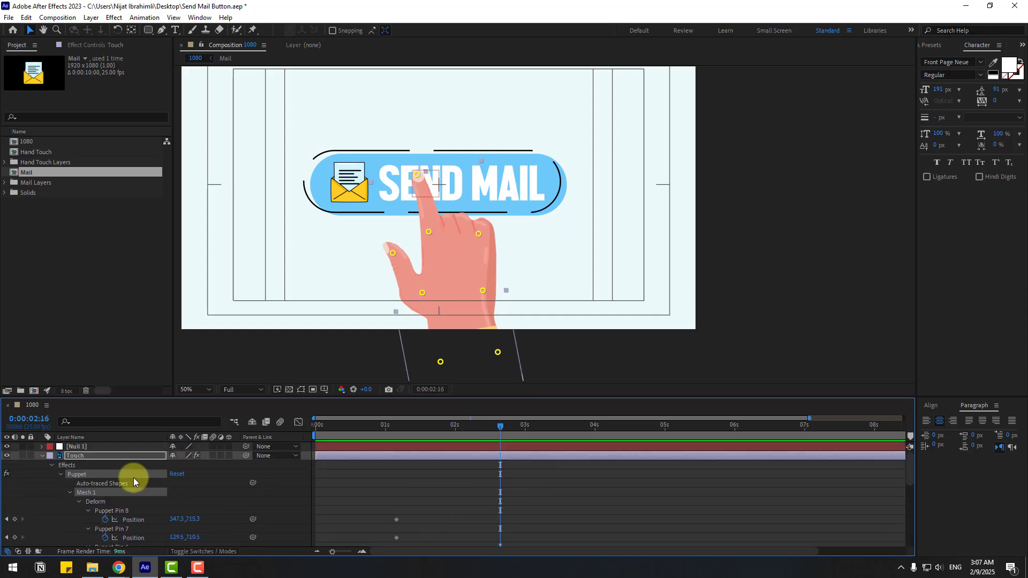
left_click(83, 458)
key("u")
key("p")
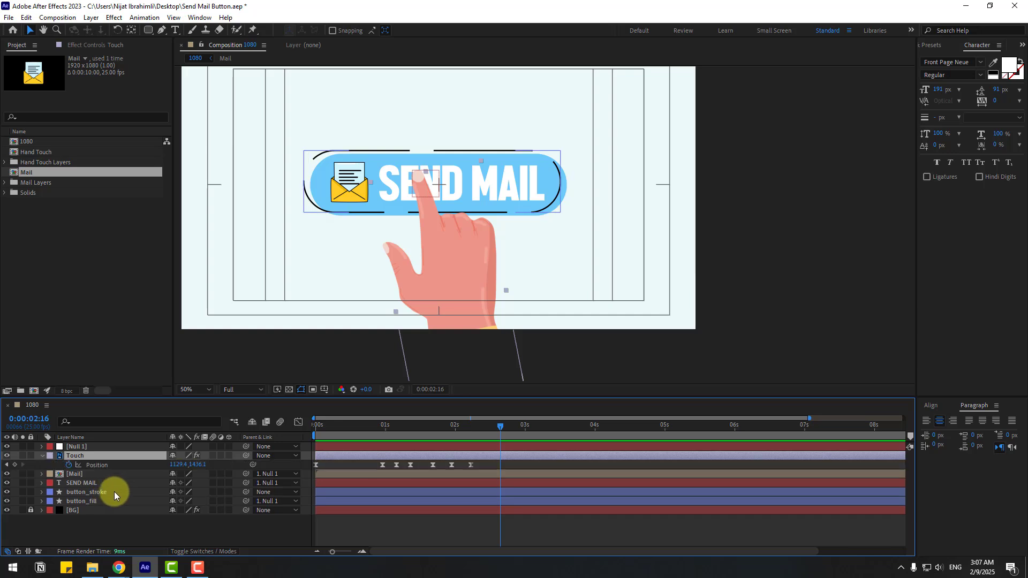
left_click(15, 465)
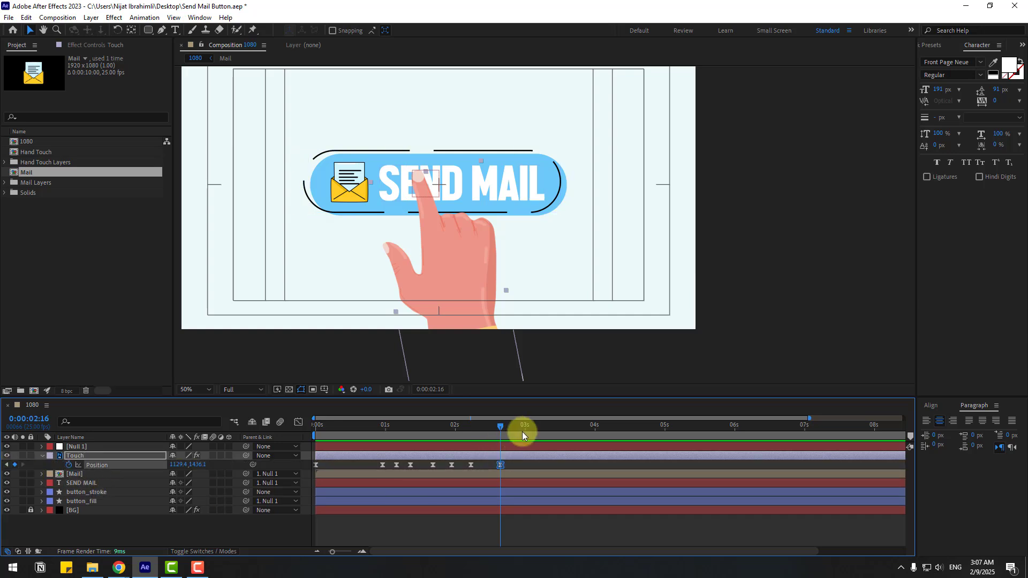
left_click_drag(523, 435, 558, 428)
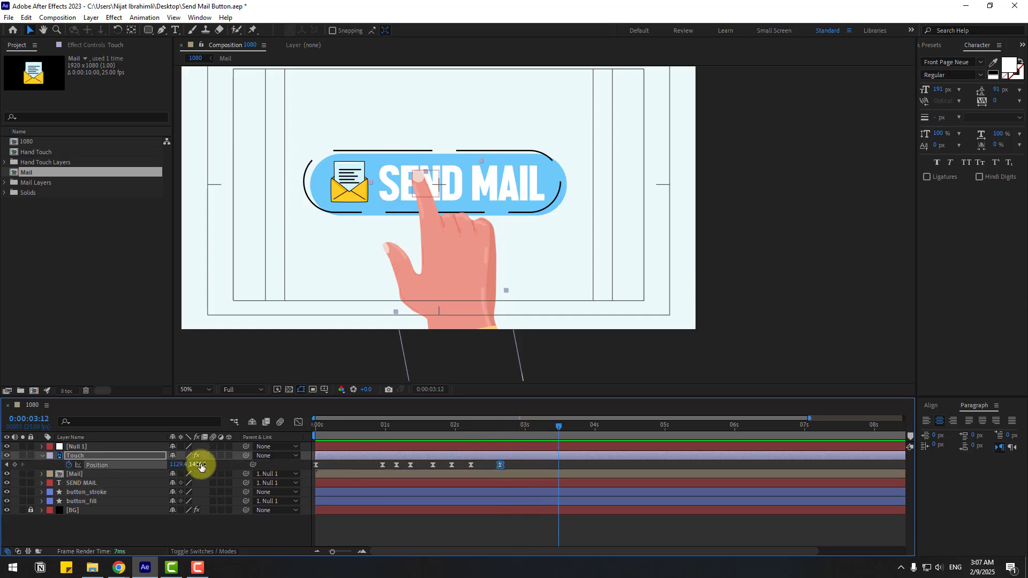
left_click_drag(201, 466, 381, 461)
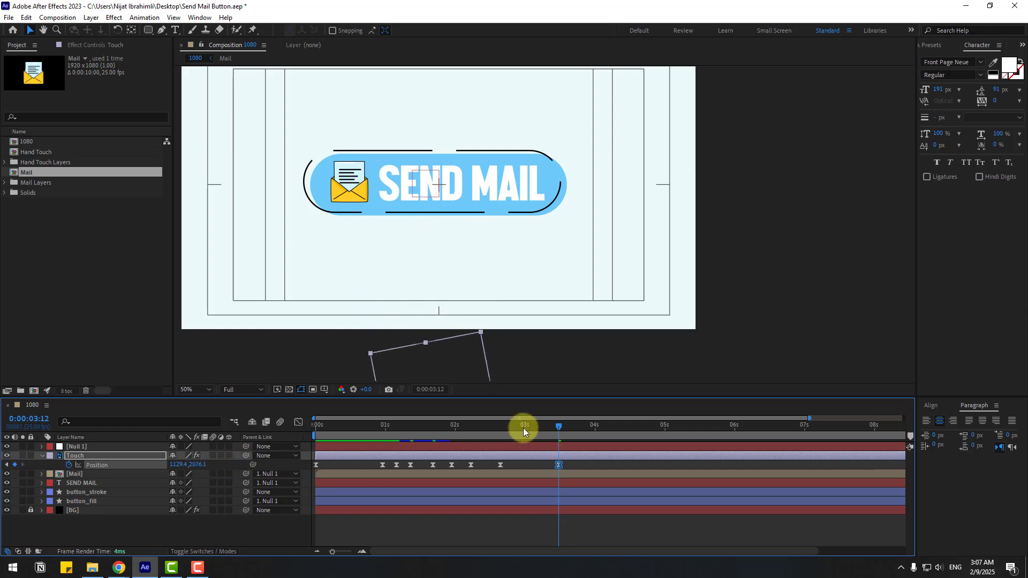
Add a Touch Rotation keyframe at 0:00:02:16 and rotate the hand further counterclockwise at 0:00:03:12.
left_click_drag(523, 431, 501, 434)
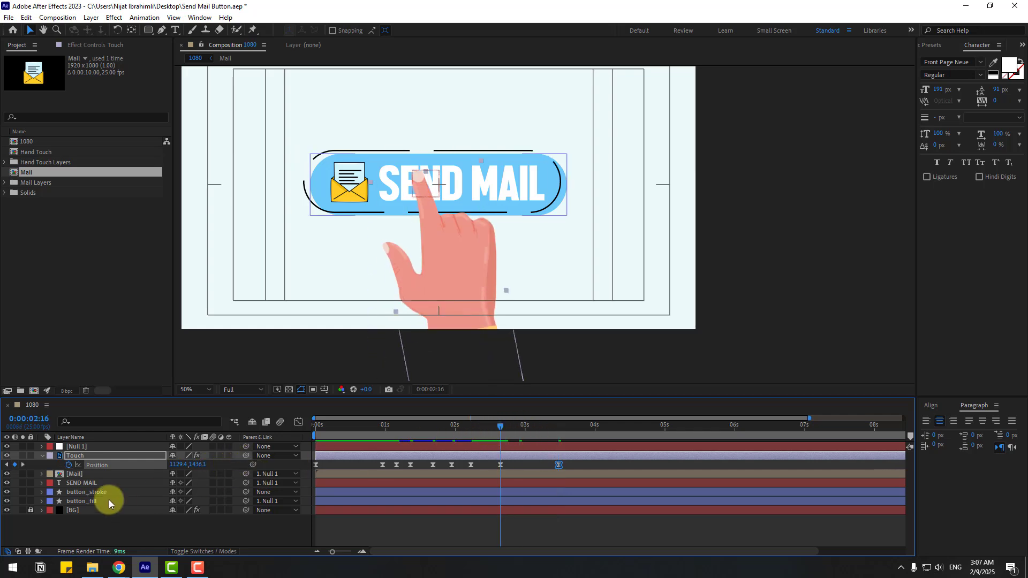
key("shift+r")
left_click(15, 474)
left_click_drag(509, 419, 552, 433)
key("Page_Down")
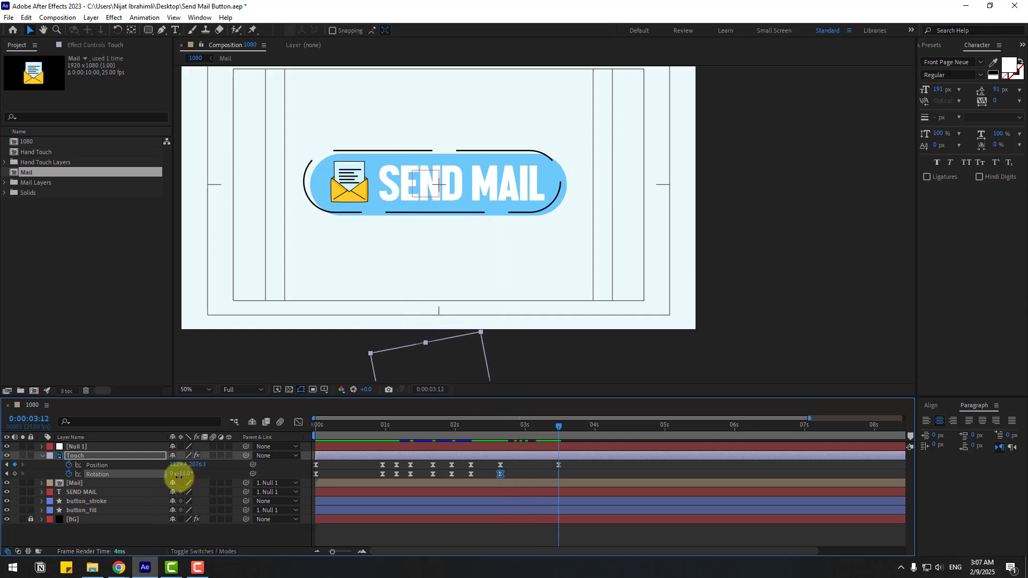
left_click_drag(181, 475, 172, 480)
Shift Touch's last Rotation keyframe earlier to just after the 3-second mark and check the hand's exit.
left_click_drag(493, 426, 520, 426)
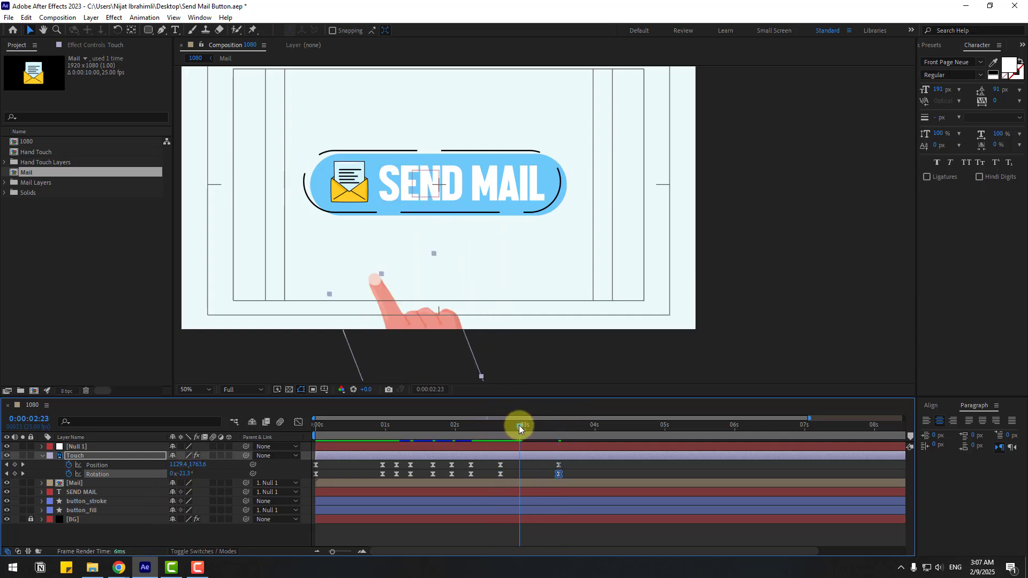
left_click_drag(558, 473, 530, 477)
left_click_drag(491, 428, 530, 427)
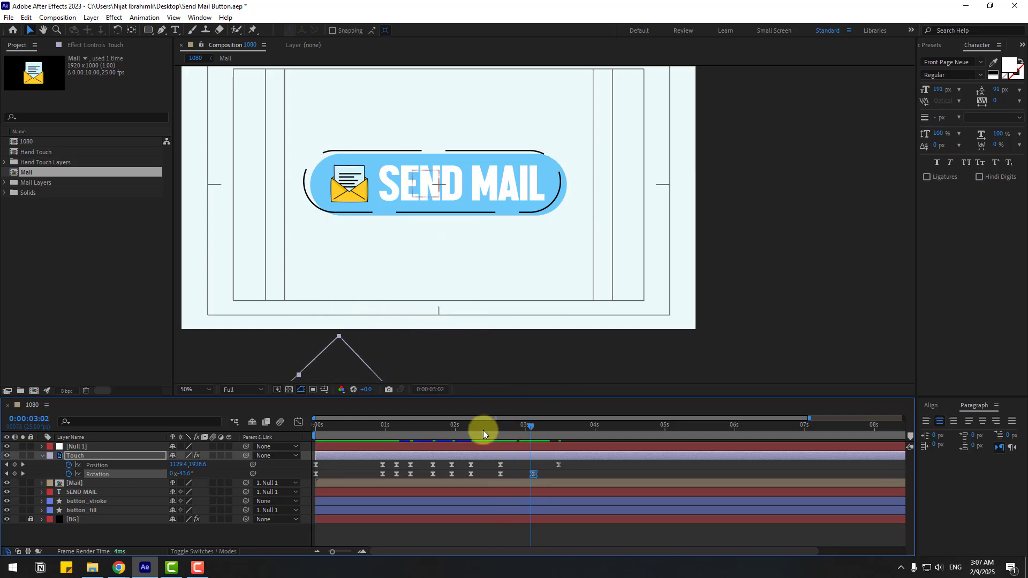
Start a Scale animation on Null 1 with a 100% keyframe at 0:00:01:17, where the finger presses the button.
left_click(81, 446)
key("s")
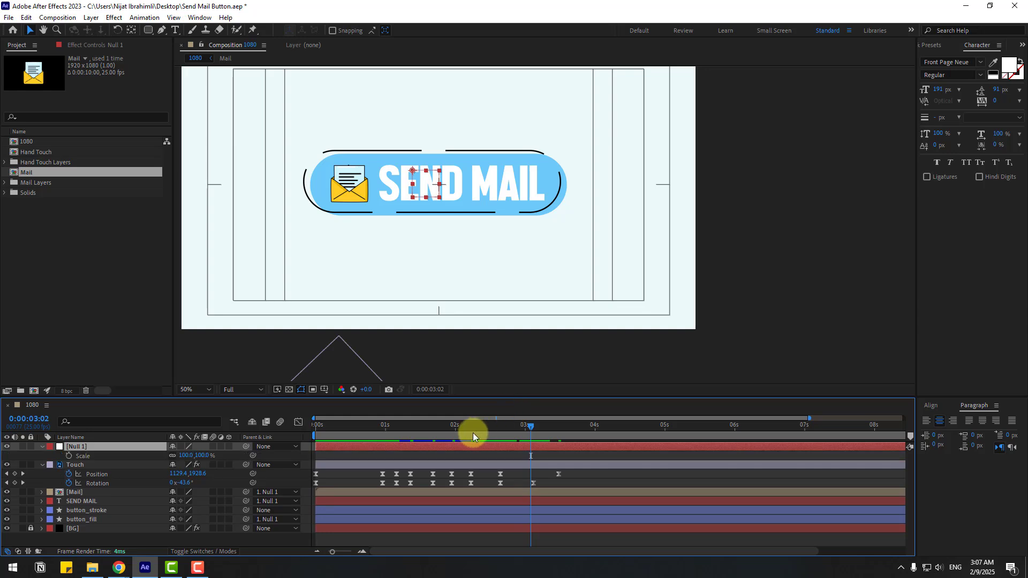
left_click_drag(470, 431, 434, 439)
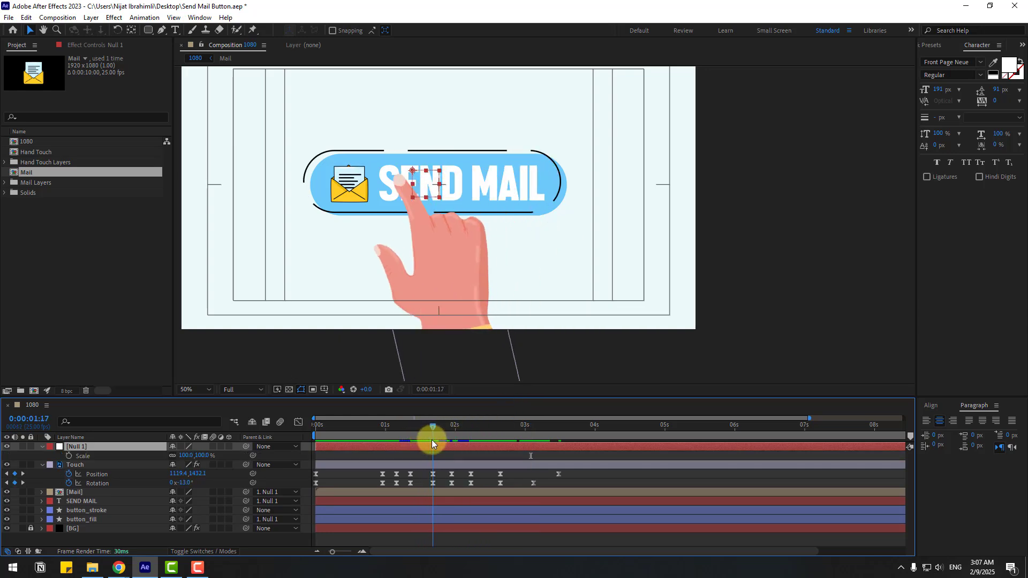
left_click(69, 455)
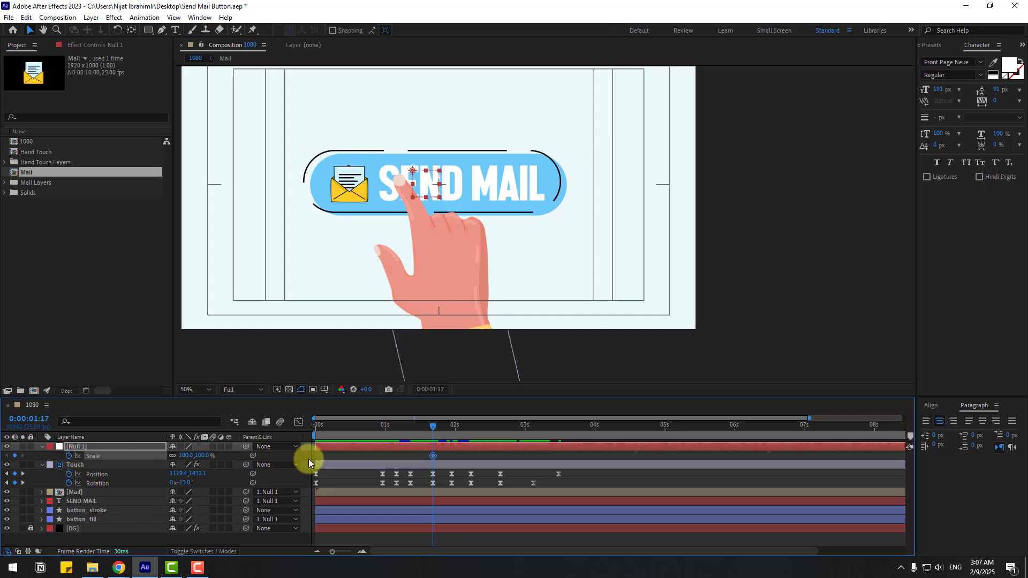
At 0:00:01:23, set Null 1's Scale to 95%.
key("Page_Down")
key("Page_Down")
key("Page_Down")
key("Page_Down")
key("Page_Down")
key("Page_Down")
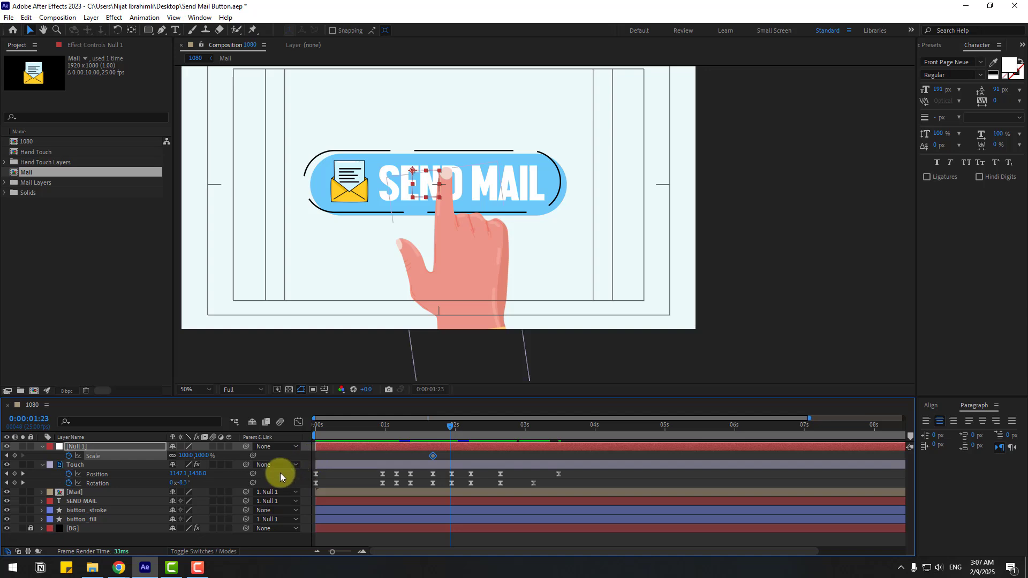
left_click(181, 455)
type("95")
key("Return")
At 0:00:02:02, set Null 1's Scale to 102%.
left_click_drag(432, 427, 450, 427)
key("Page_Down")
key("Page_Down")
key("Page_Down")
key("Page_Down")
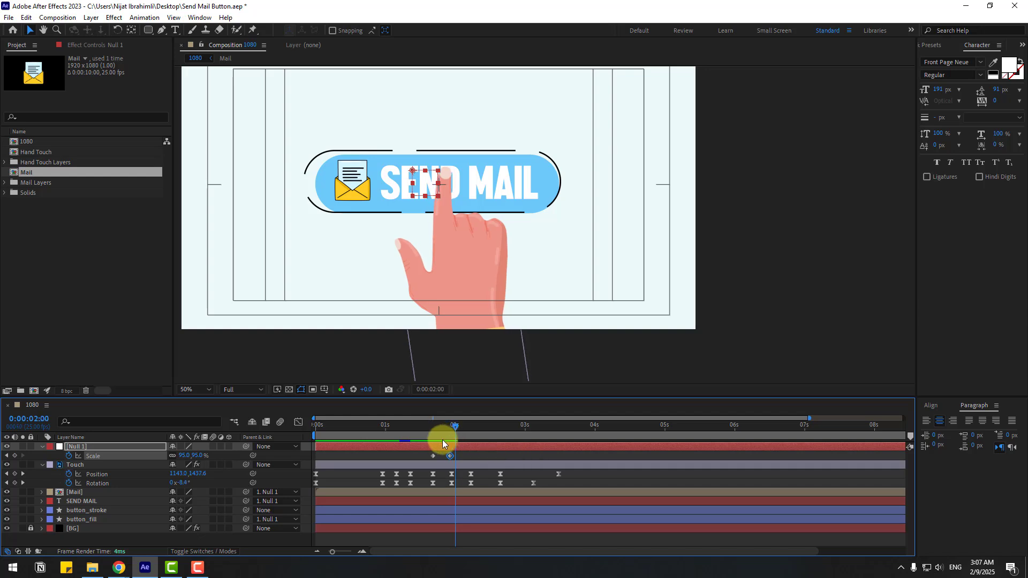
left_click(185, 455)
type("1")
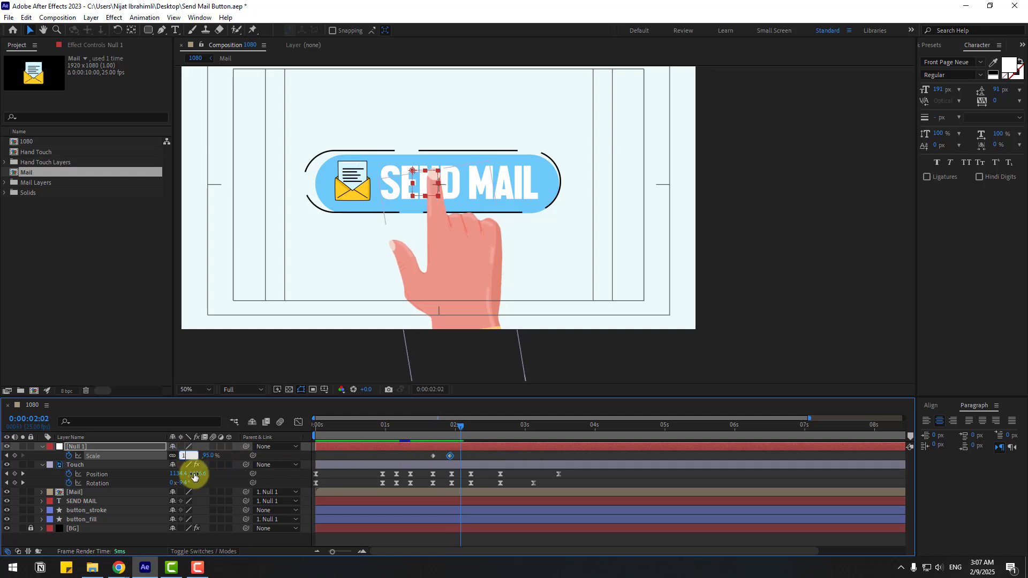
type("02")
key("Return")
At 0:00:02:05, set Null 1's Scale to 98%.
key("Page_Down")
key("Page_Down")
key("Page_Down")
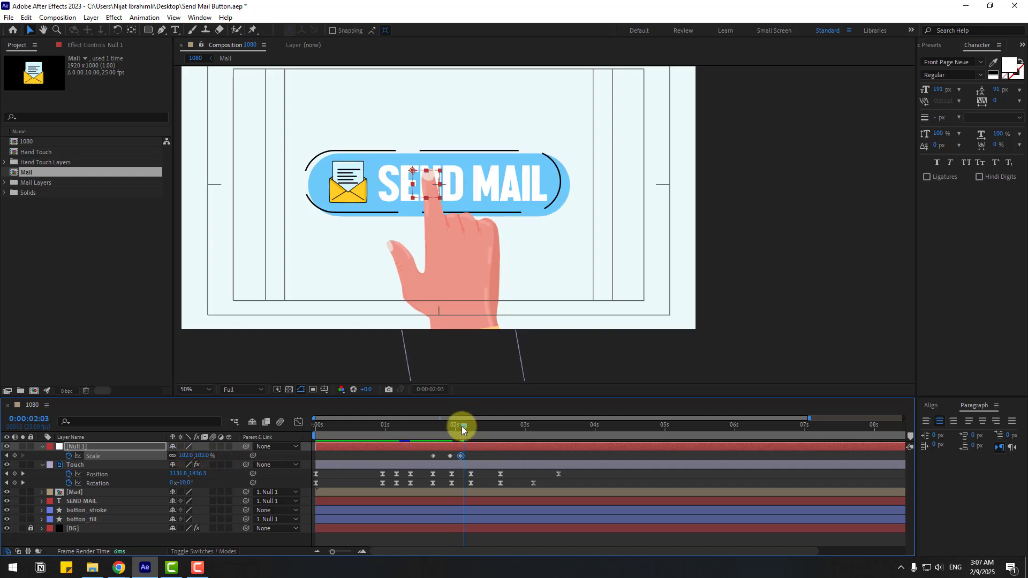
left_click(187, 456)
type("9")
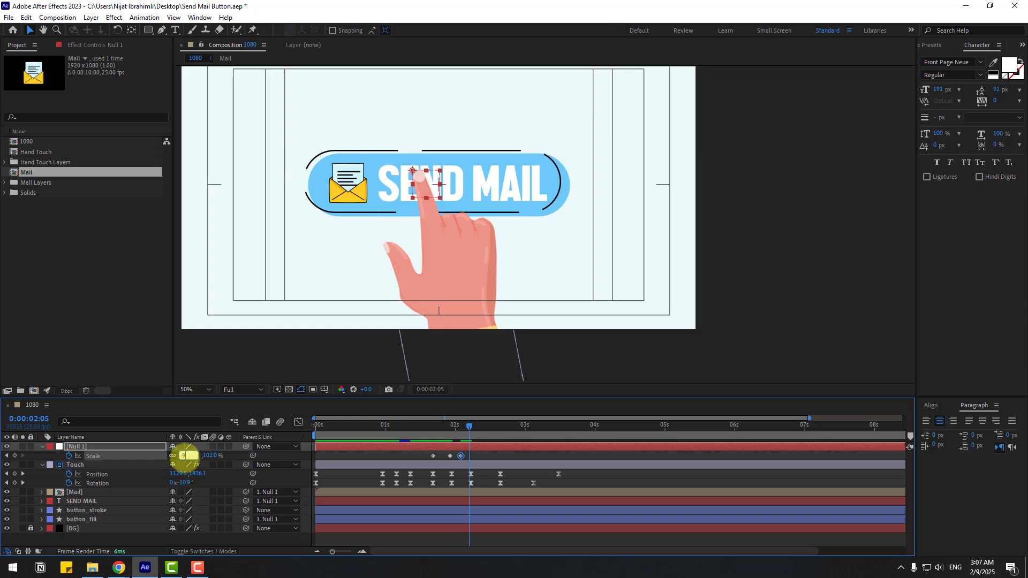
type("8")
key("Return")
At 0:00:02:09, return Null 1's Scale to 100%.
key("Page_Down")
key("Page_Down")
key("Page_Down")
key("Page_Down")
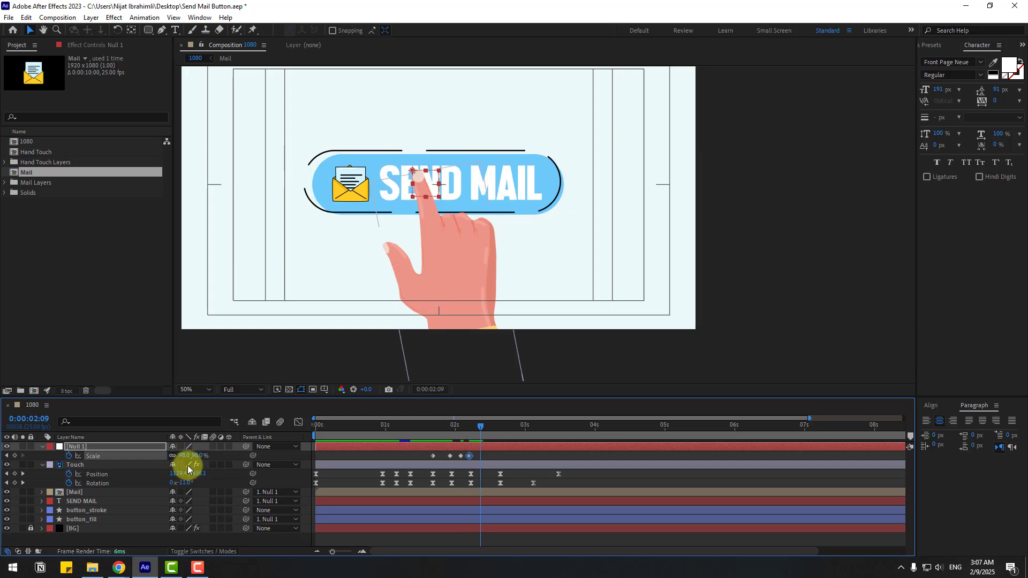
left_click(183, 455)
type("100")
key("Return")
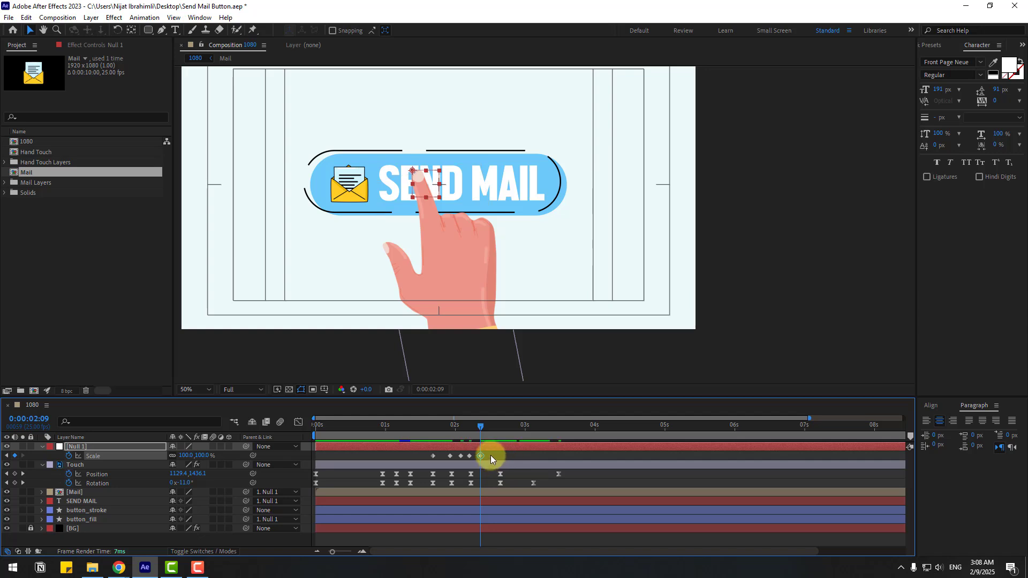
Apply Easy Ease to all of Null 1's Scale keyframes and preview the button press with the work area starting after 1 second.
left_click_drag(491, 455, 435, 459)
right_click(431, 457)
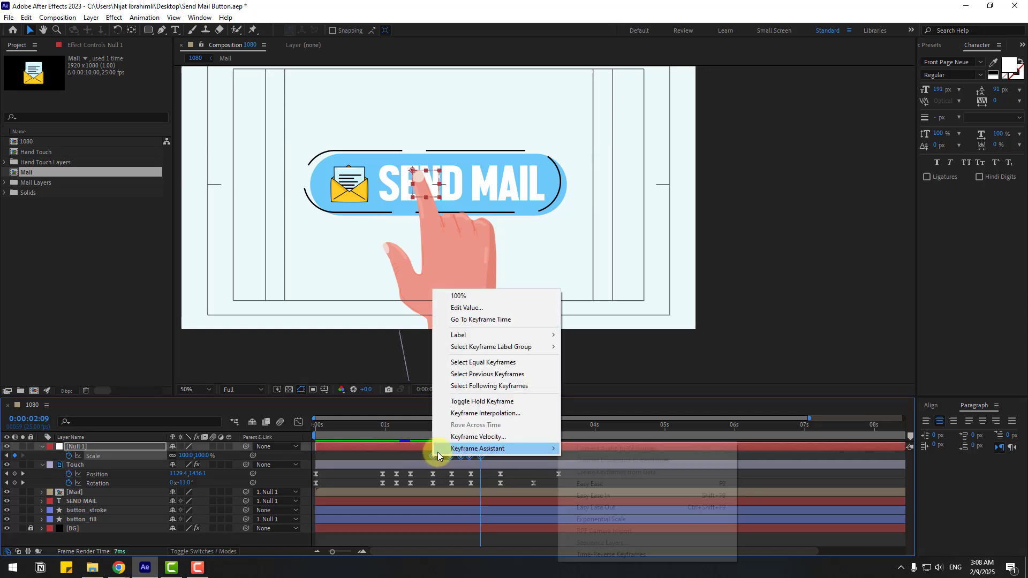
mouse_move(482, 448)
left_click(594, 482)
left_click_drag(310, 438, 404, 439)
key("space")
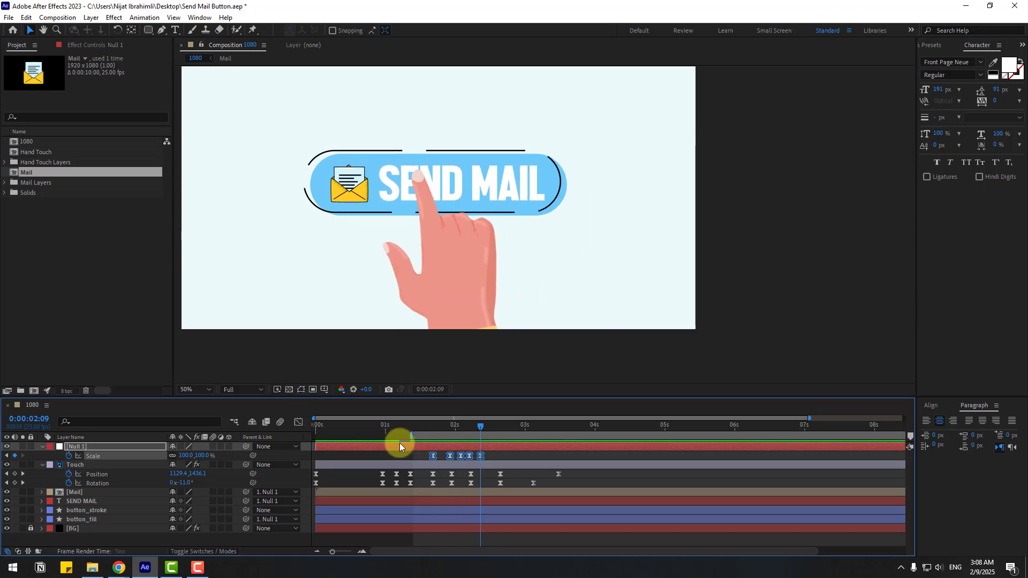
key("space")
Shift Null 1's Scale keyframes earlier so the first sits at 0:00:01:15, and replay the press from just after 1 second.
left_click(479, 457)
left_click_drag(392, 438, 426, 457)
key("space")
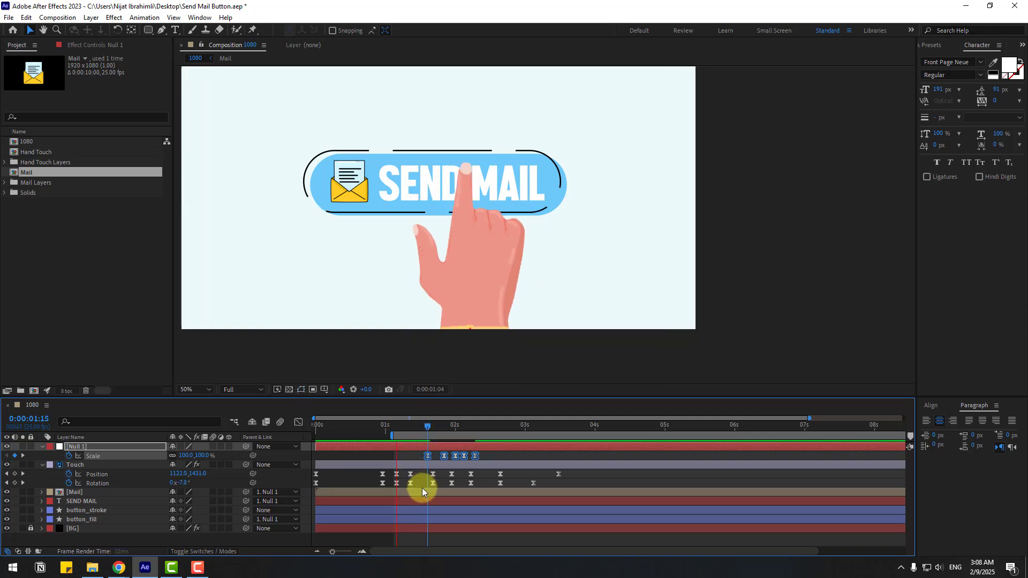